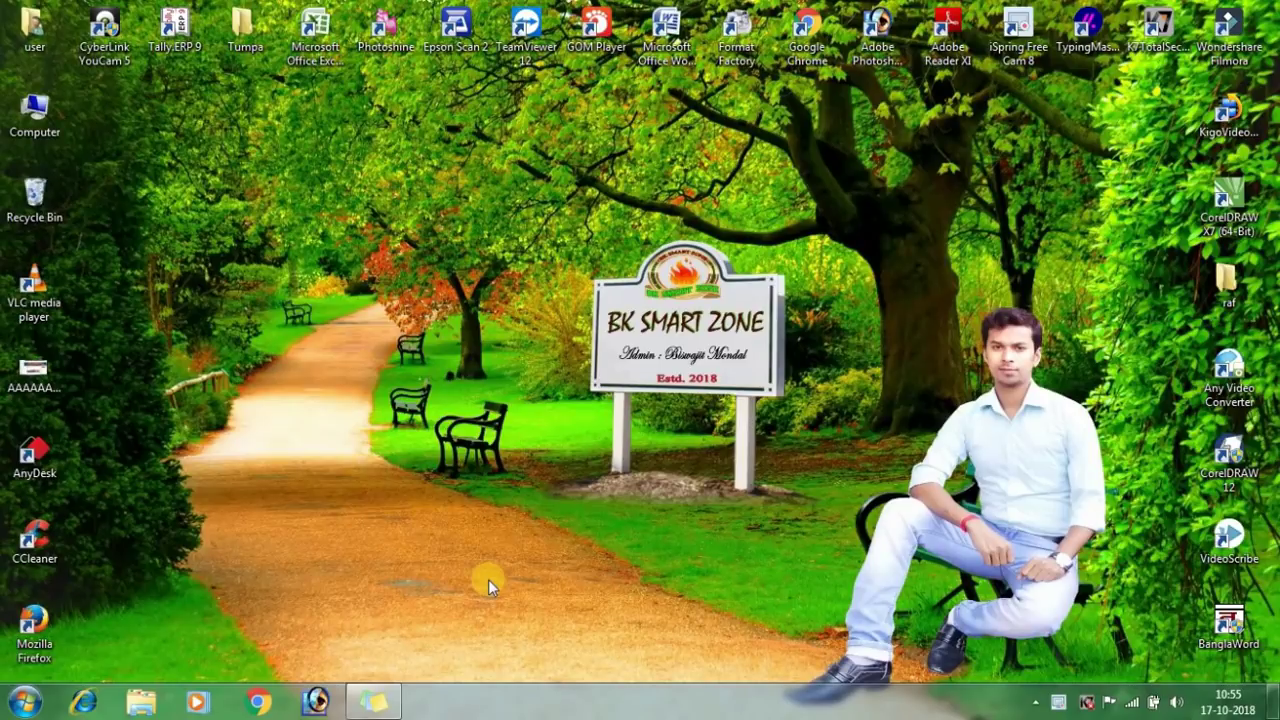
Launch Photoshop and open the photo IMG_20180608_120233
click(318, 706)
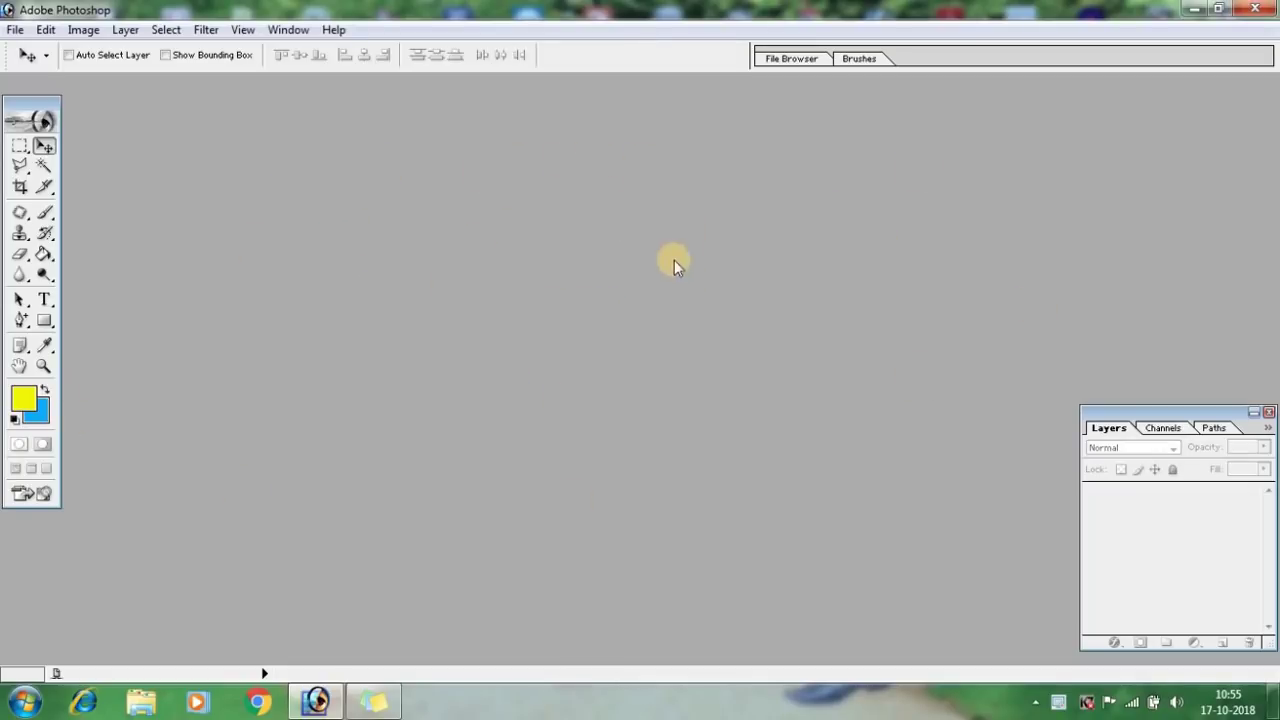
double_click(501, 271)
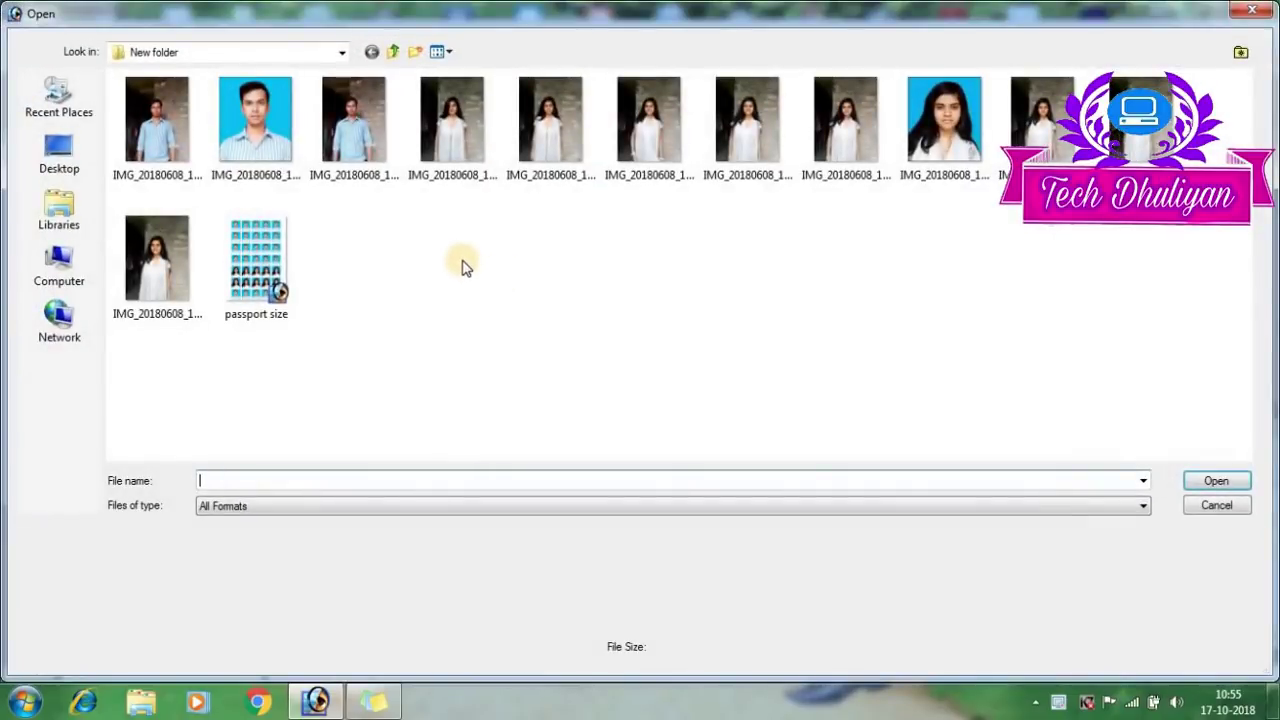
click(167, 124)
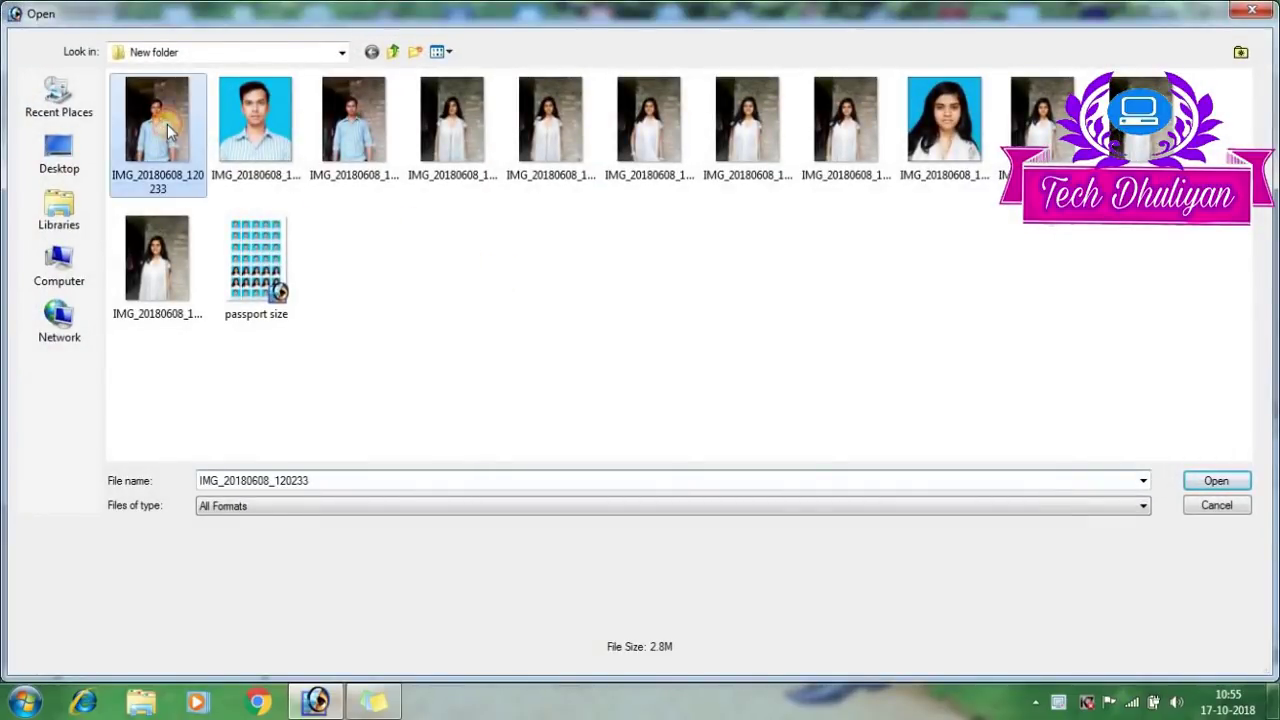
click(1216, 482)
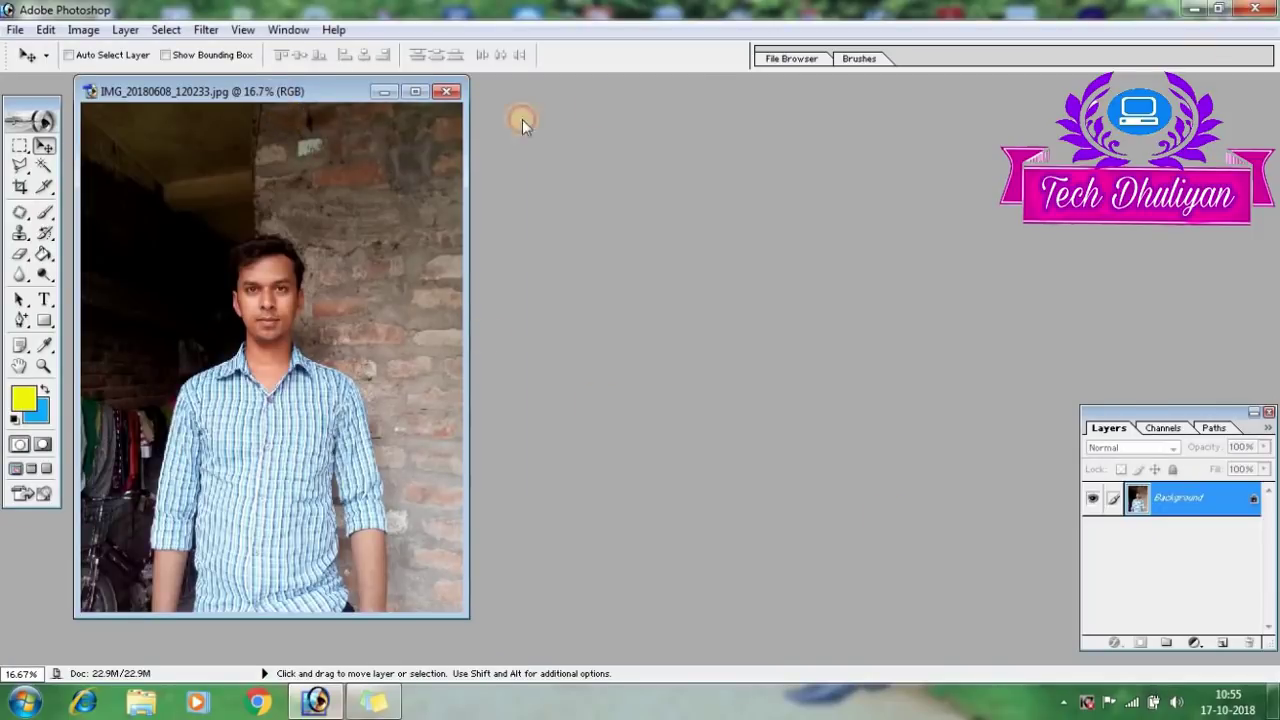
Crop the photo to a 1.2 × 1.5 in, 300 ppi frame around the head and shoulders
mouse_move(275, 93)
mouse_down()
mouse_move(637, 82)
mouse_move(563, 113)
mouse_up()
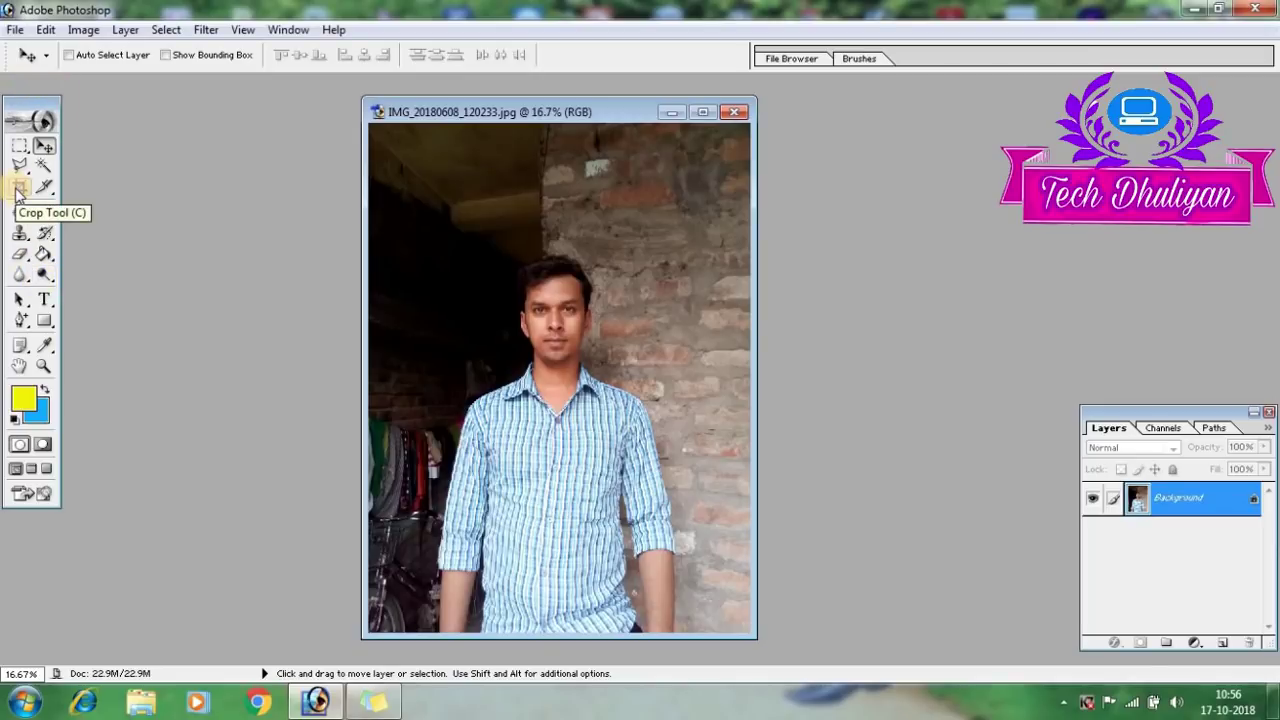
click(18, 188)
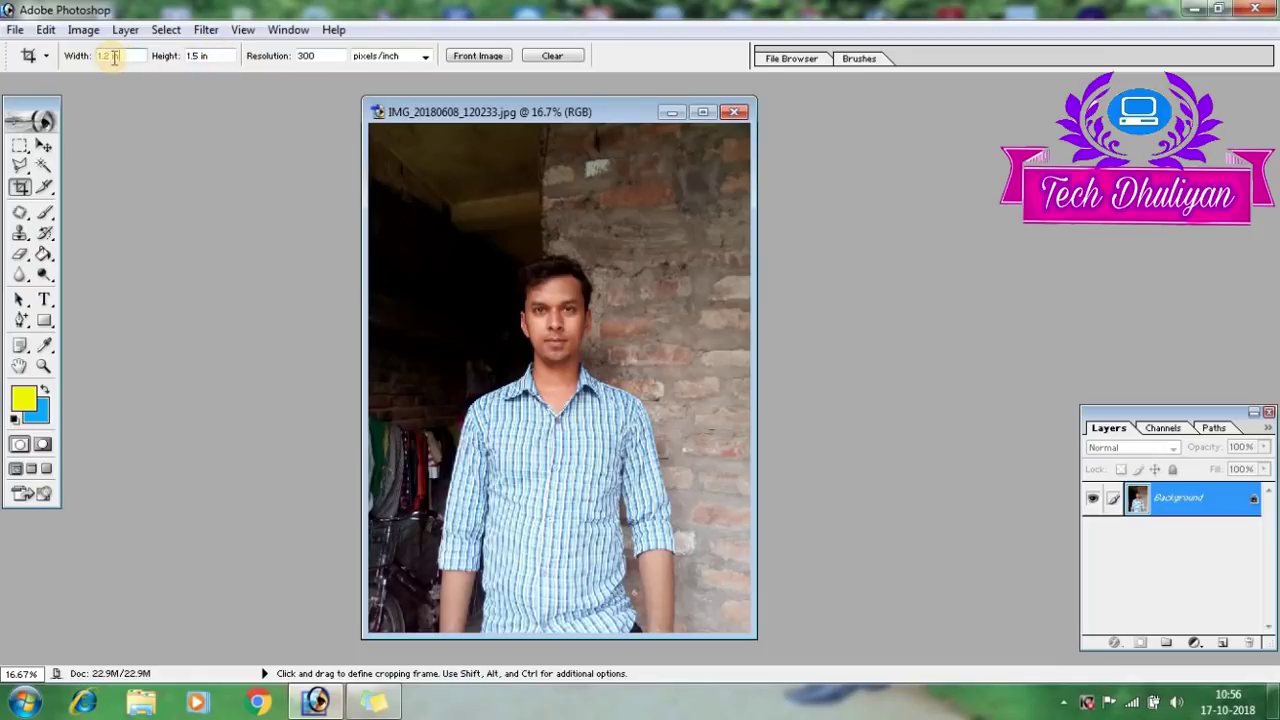
click(190, 57)
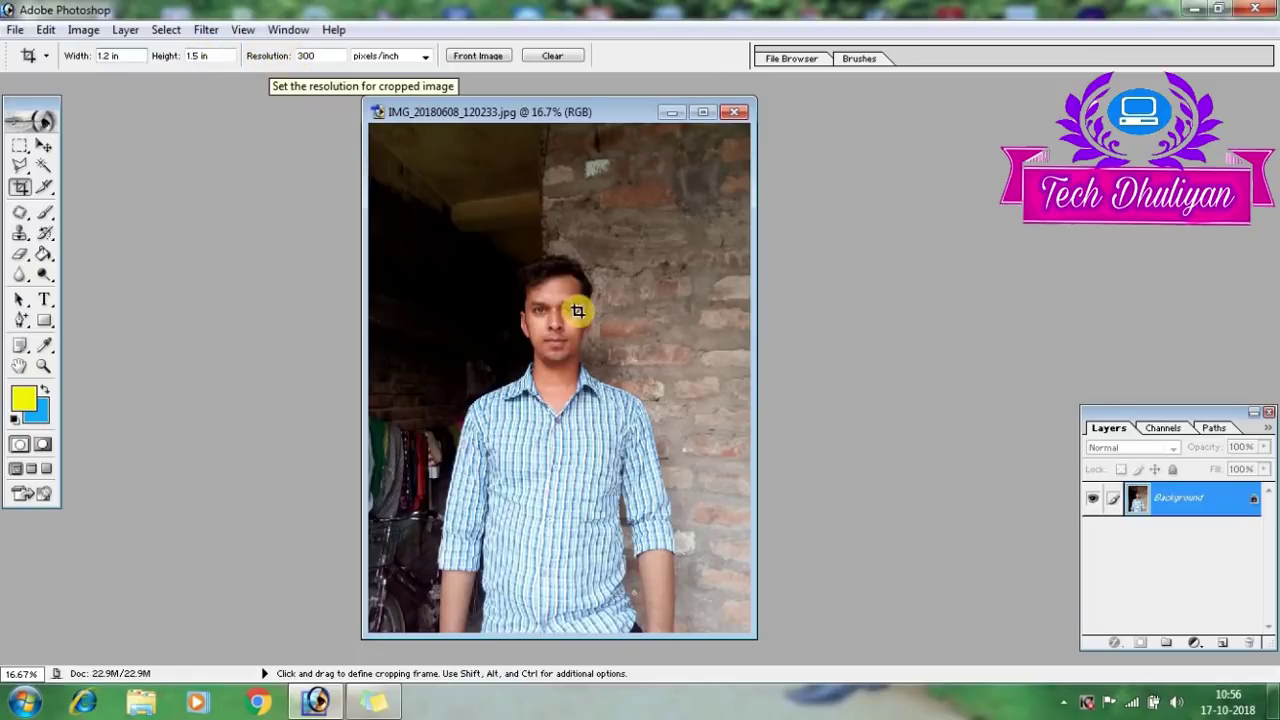
drag(466, 233, 661, 433)
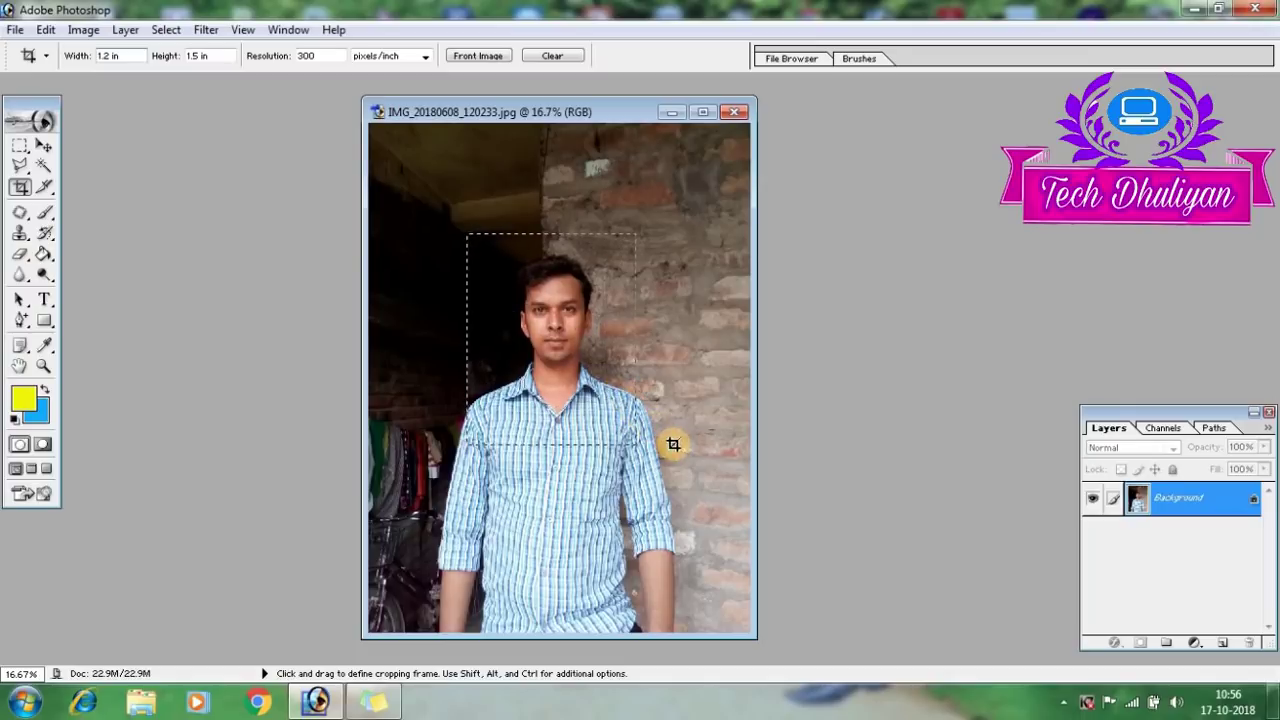
drag(661, 433, 671, 446)
drag(593, 351, 598, 363)
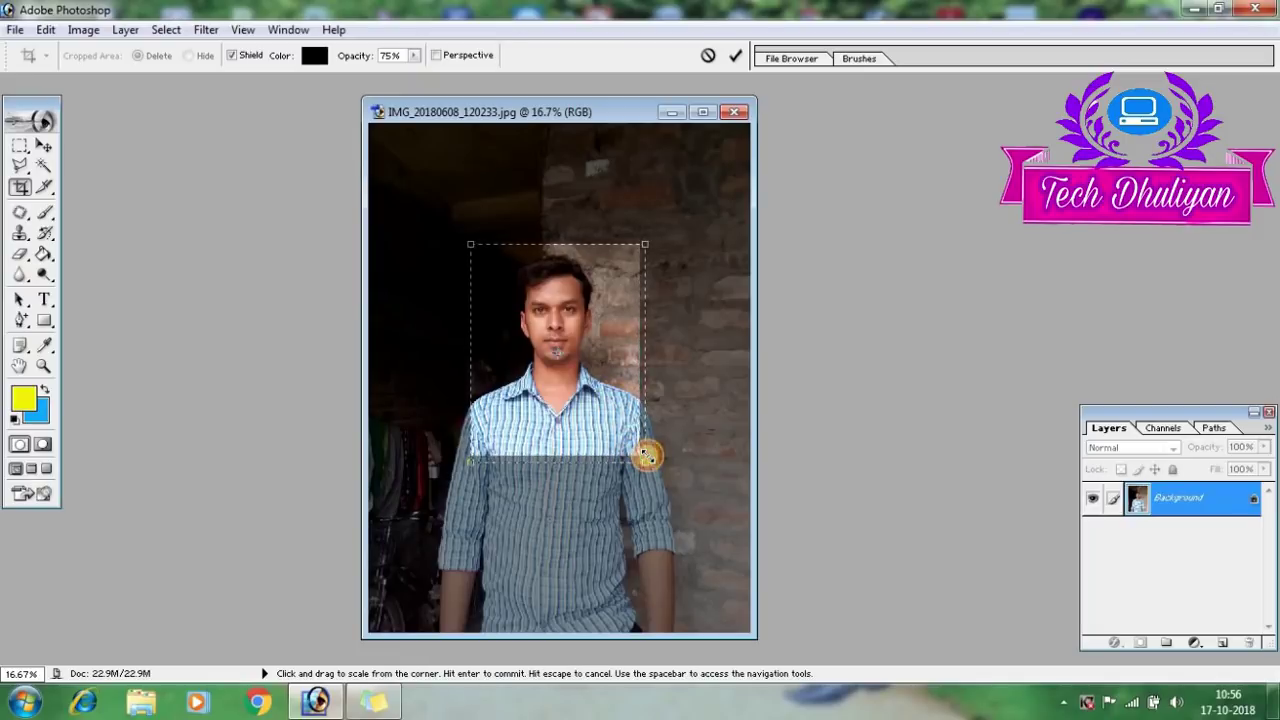
drag(646, 455, 652, 463)
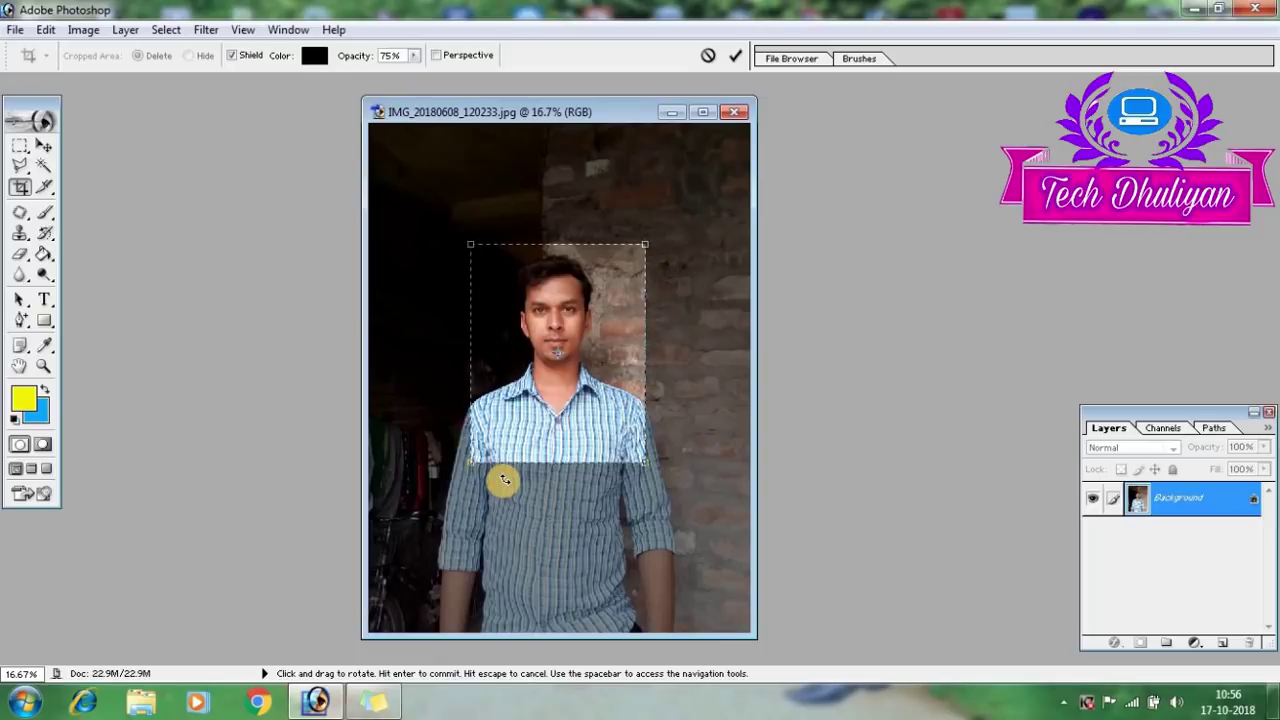
key(Return)
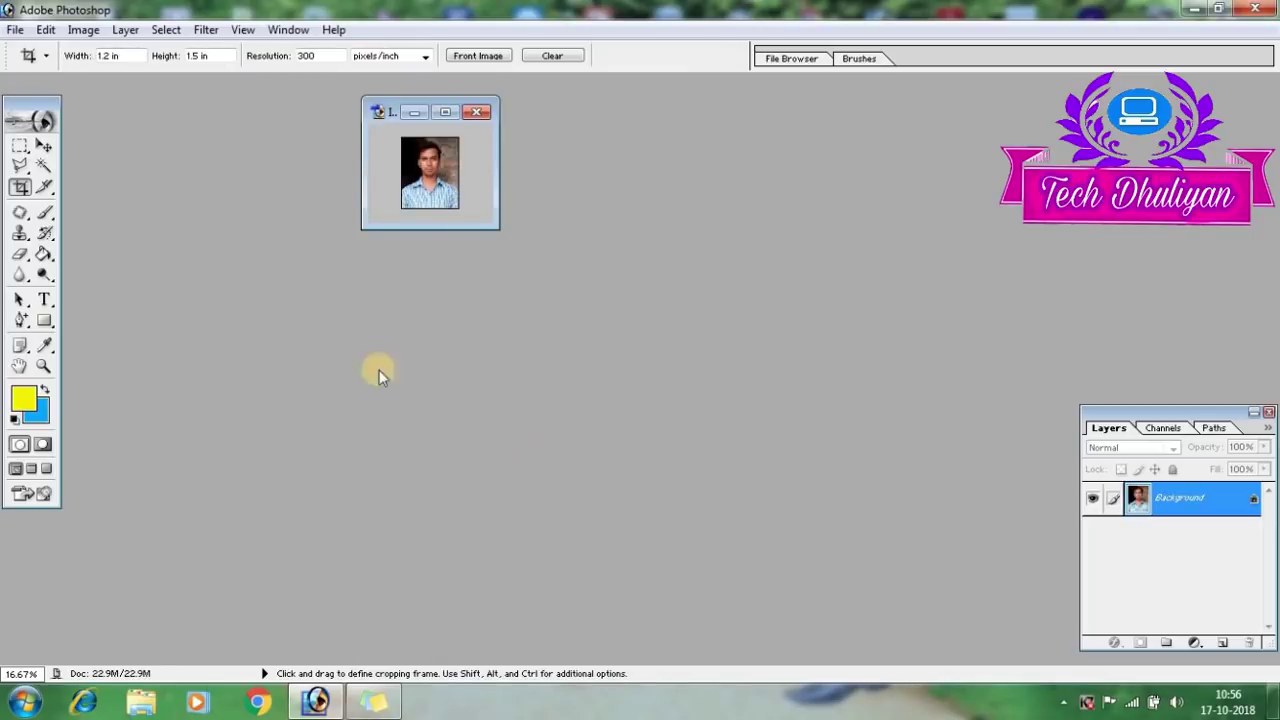
Enlarge the cropped portrait's document window and zoom the view to 100%
drag(492, 229, 785, 650)
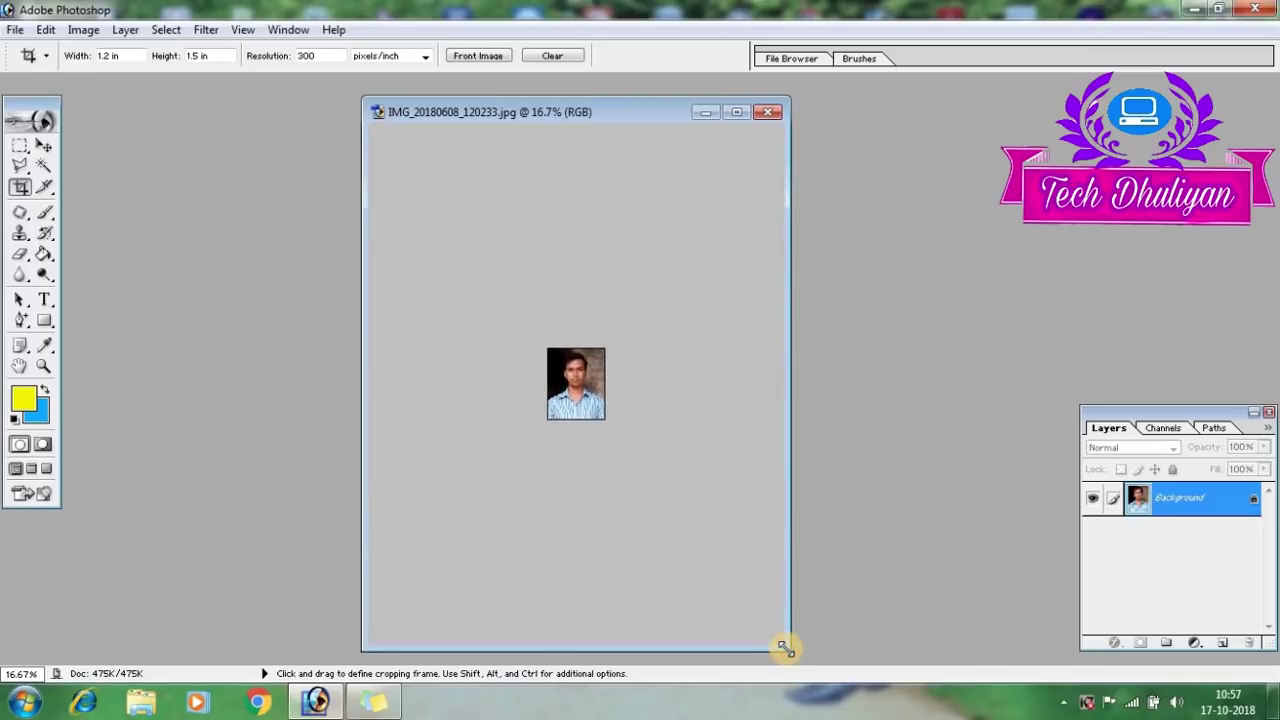
key(ctrl+plus)
key(ctrl+plus)
key(ctrl+plus)
key(ctrl+plus)
key(ctrl+plus)
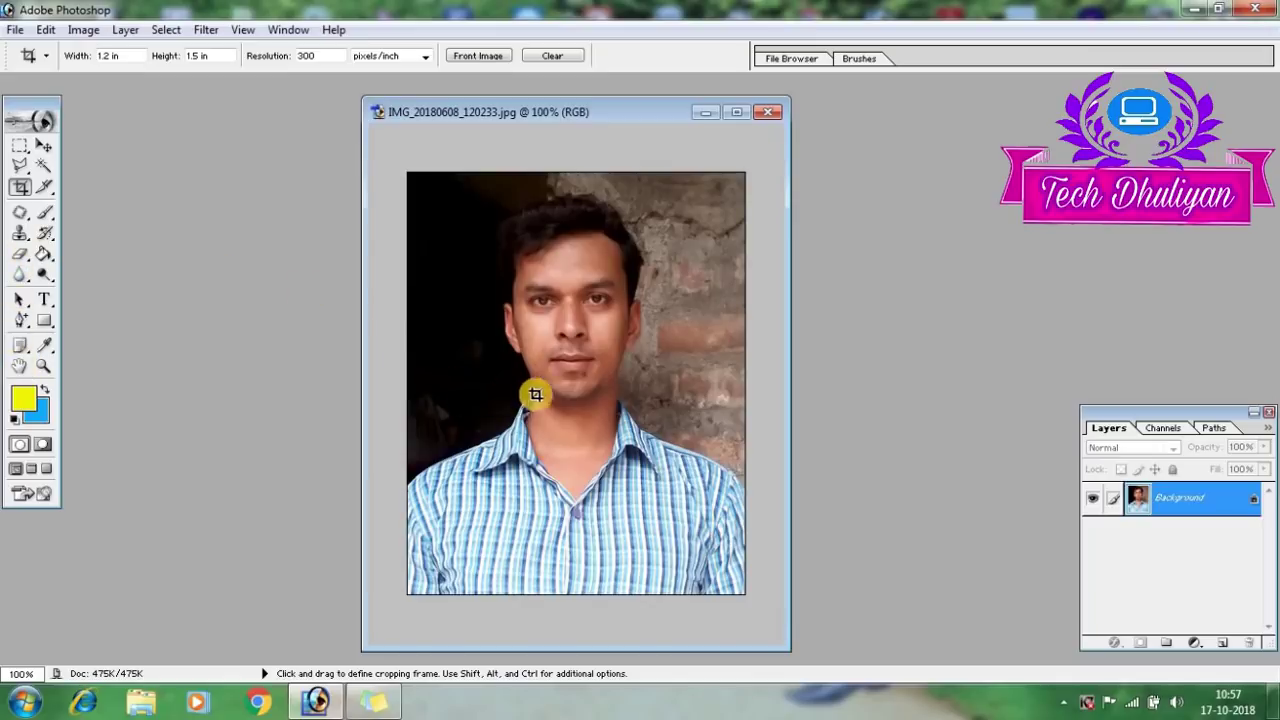
click(45, 168)
click(698, 272)
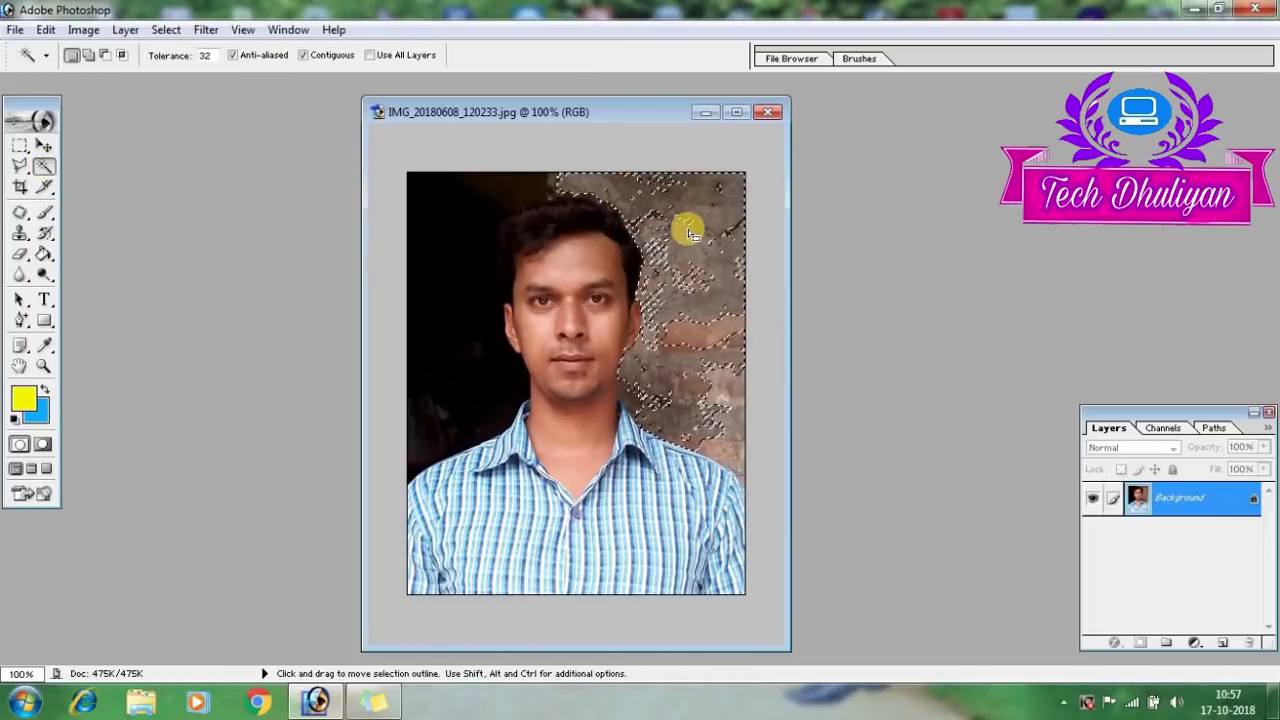
key(ctrl+d)
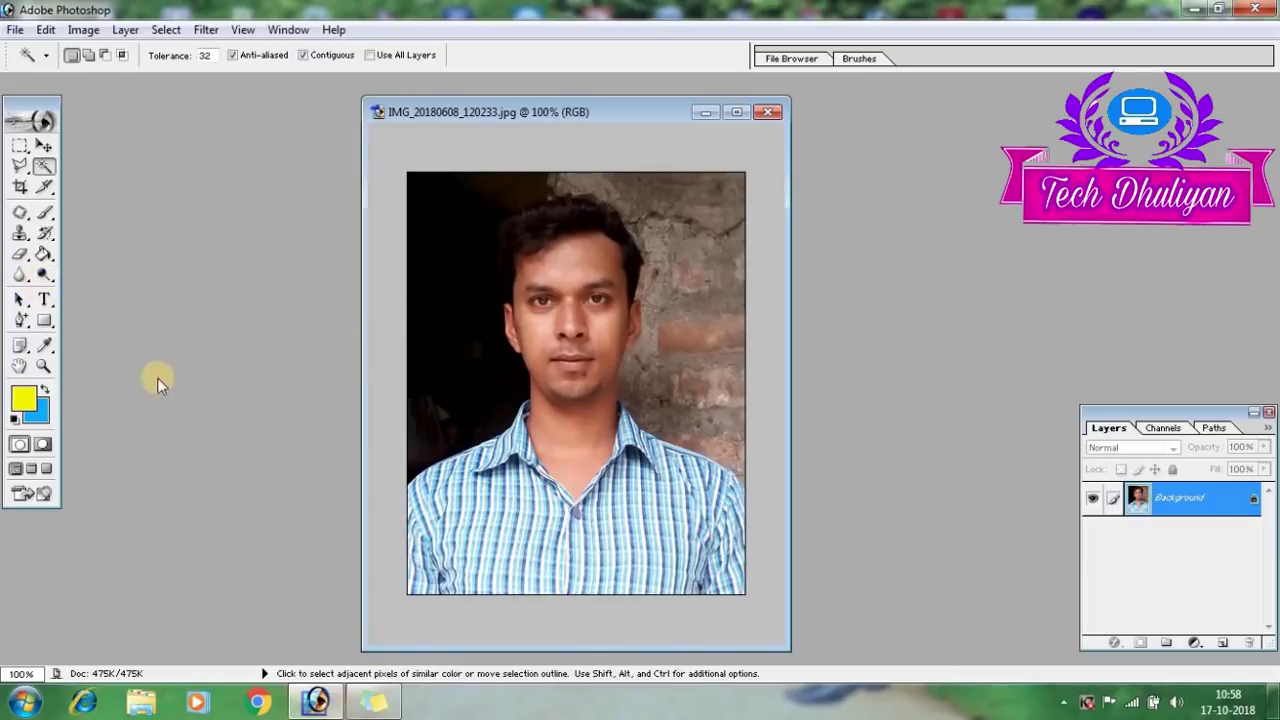
Set the background colour to sky blue (hue 196) and erase a first patch of the dark left background
click(40, 422)
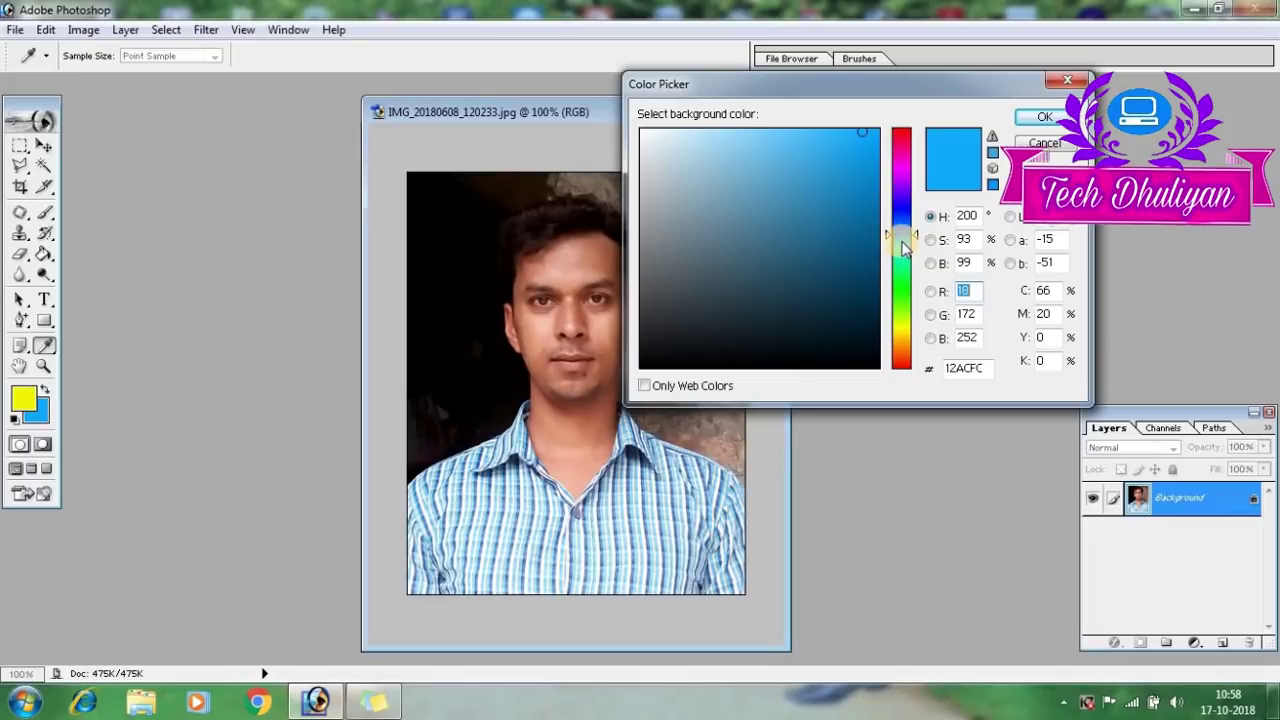
drag(901, 238, 903, 243)
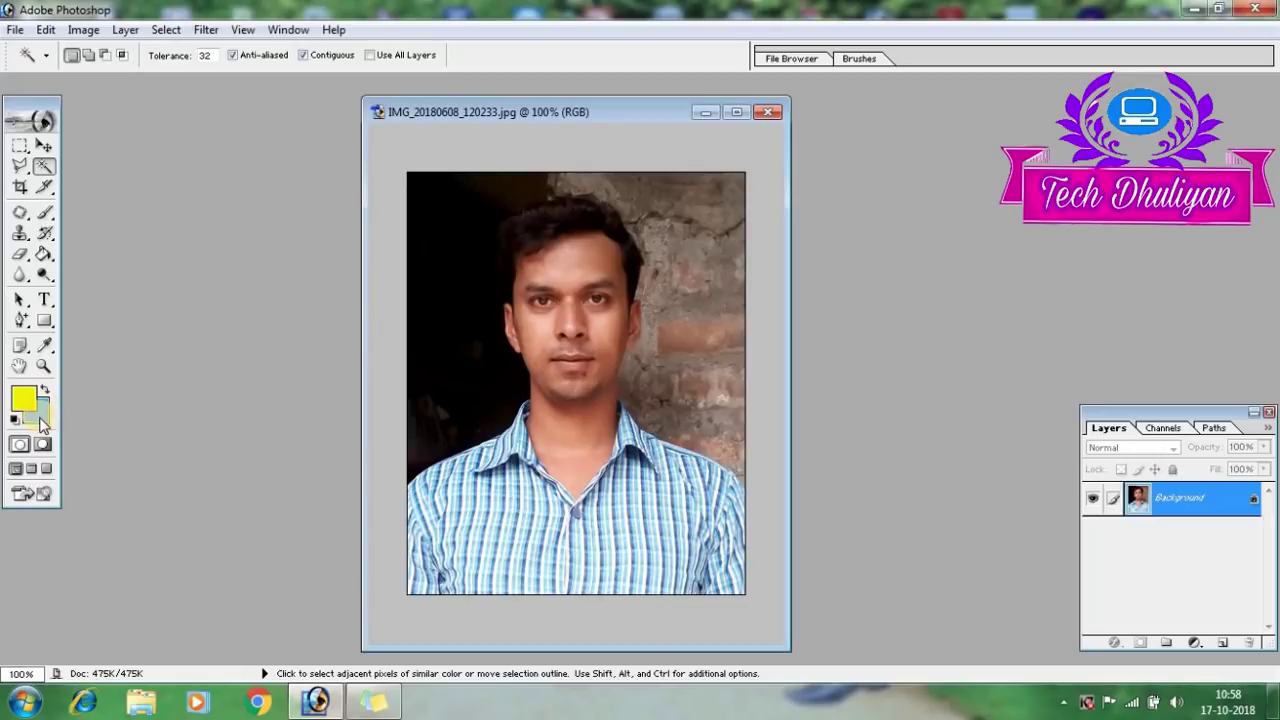
click(18, 255)
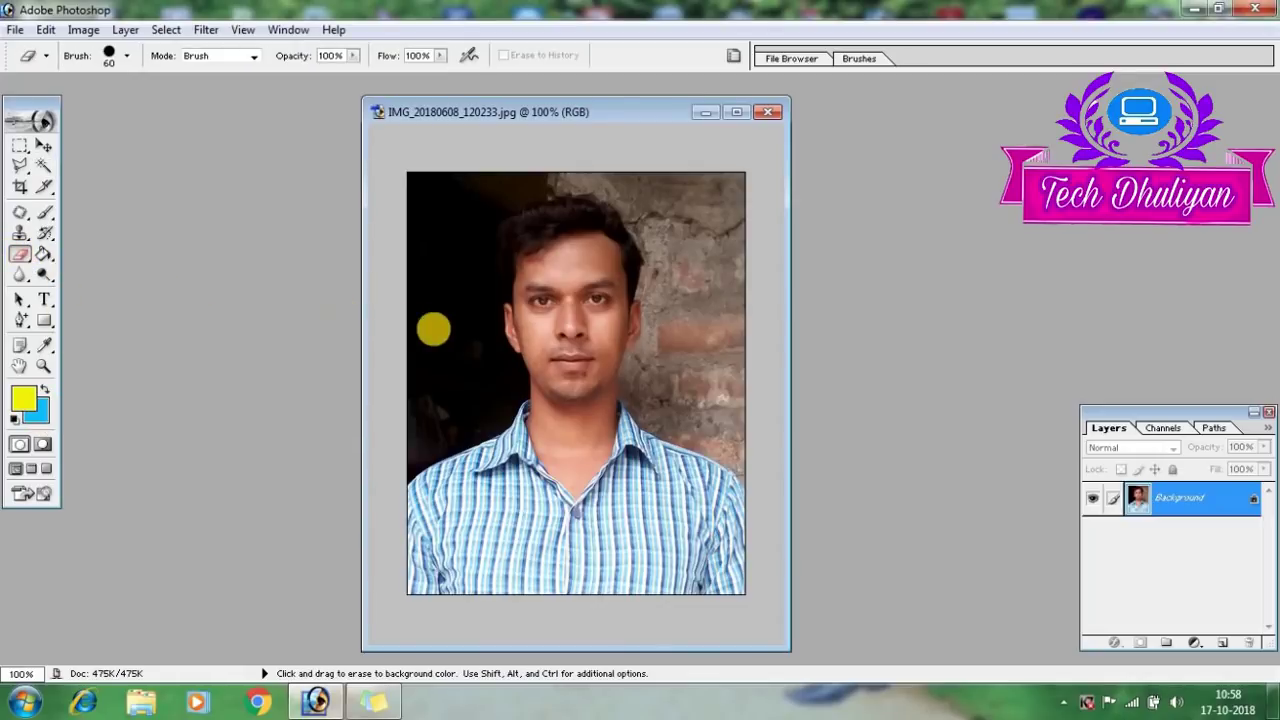
click(435, 325)
mouse_move(435, 325)
mouse_down()
mouse_move(408, 177)
mouse_move(417, 277)
mouse_move(453, 177)
mouse_move(432, 335)
mouse_move(444, 367)
mouse_up()
Maximize the photo window, zoom to 300% on the chin and collar, and set the eraser size to 80
key(bracketleft)
key(bracketleft)
key(bracketleft)
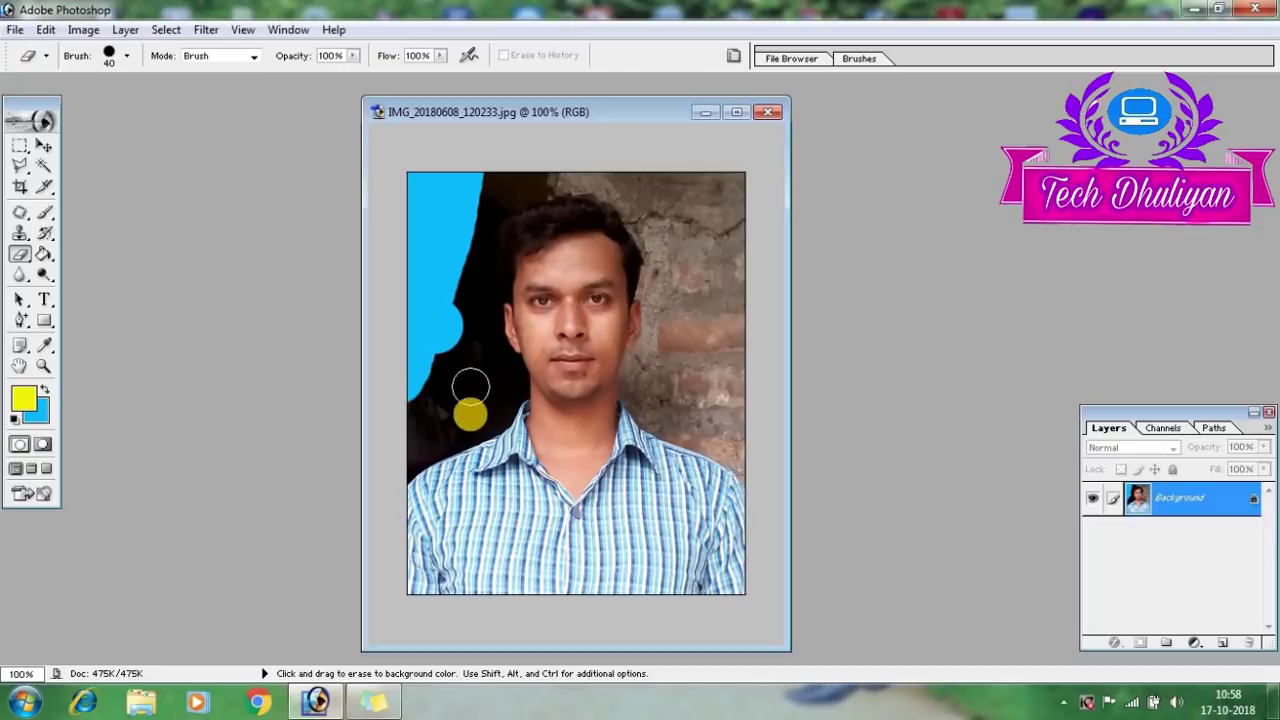
click(744, 112)
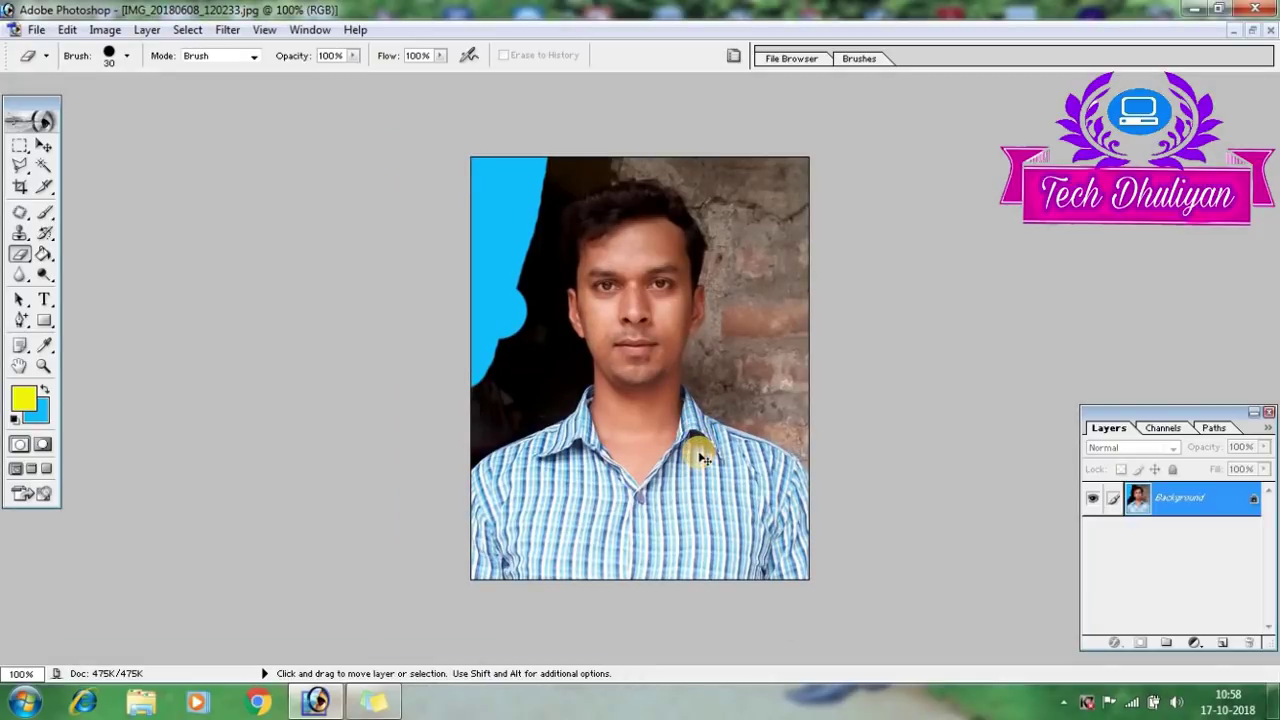
key(ctrl+plus)
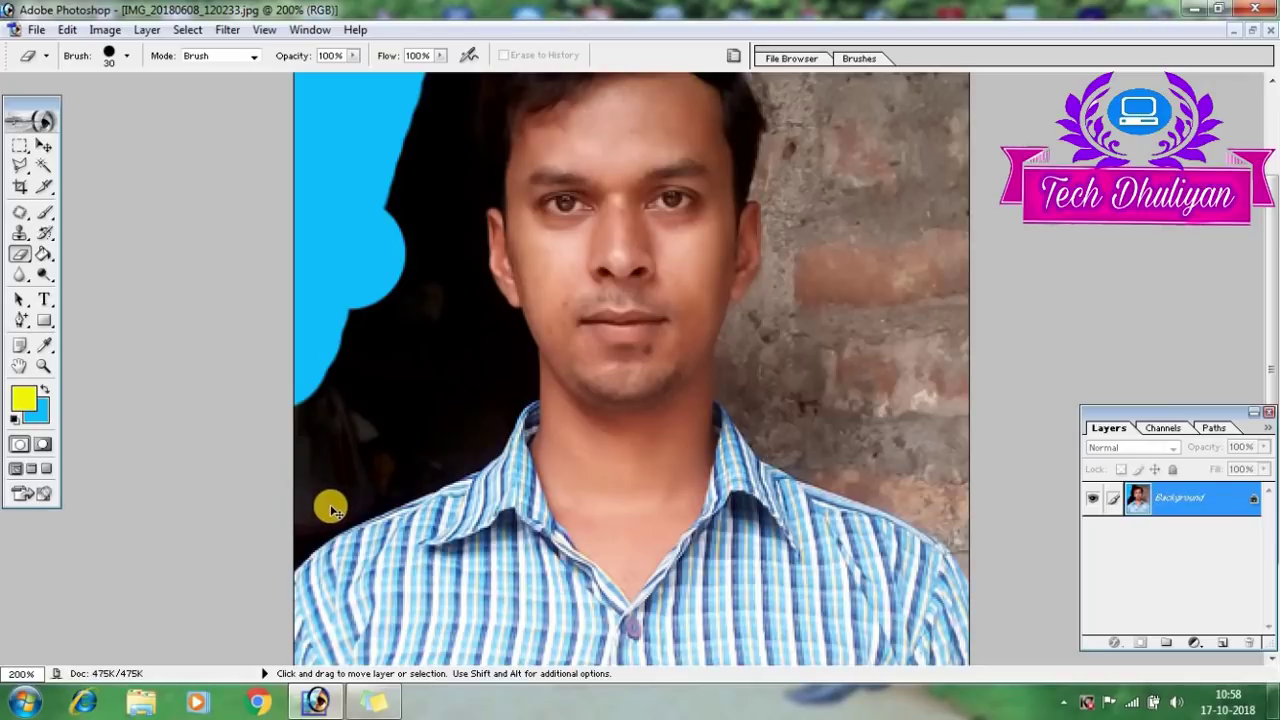
key(ctrl+plus)
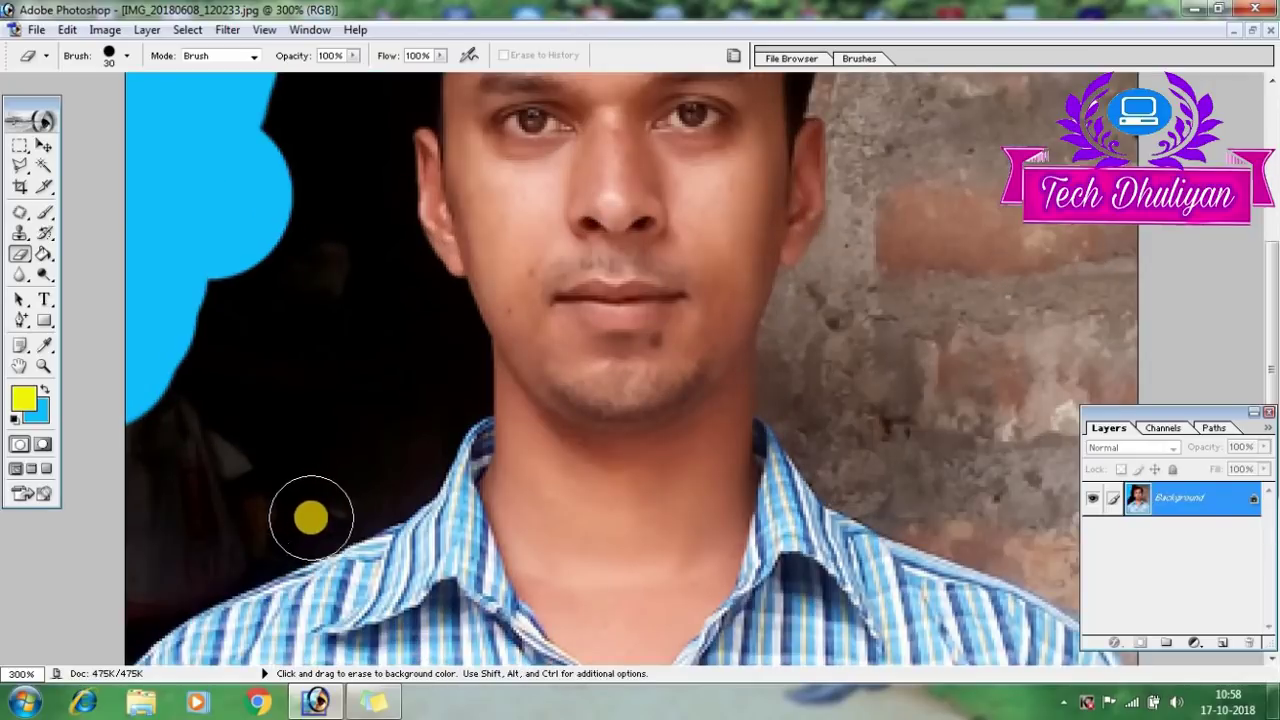
scroll(309, 517, down, 2)
scroll(260, 517, down, 1)
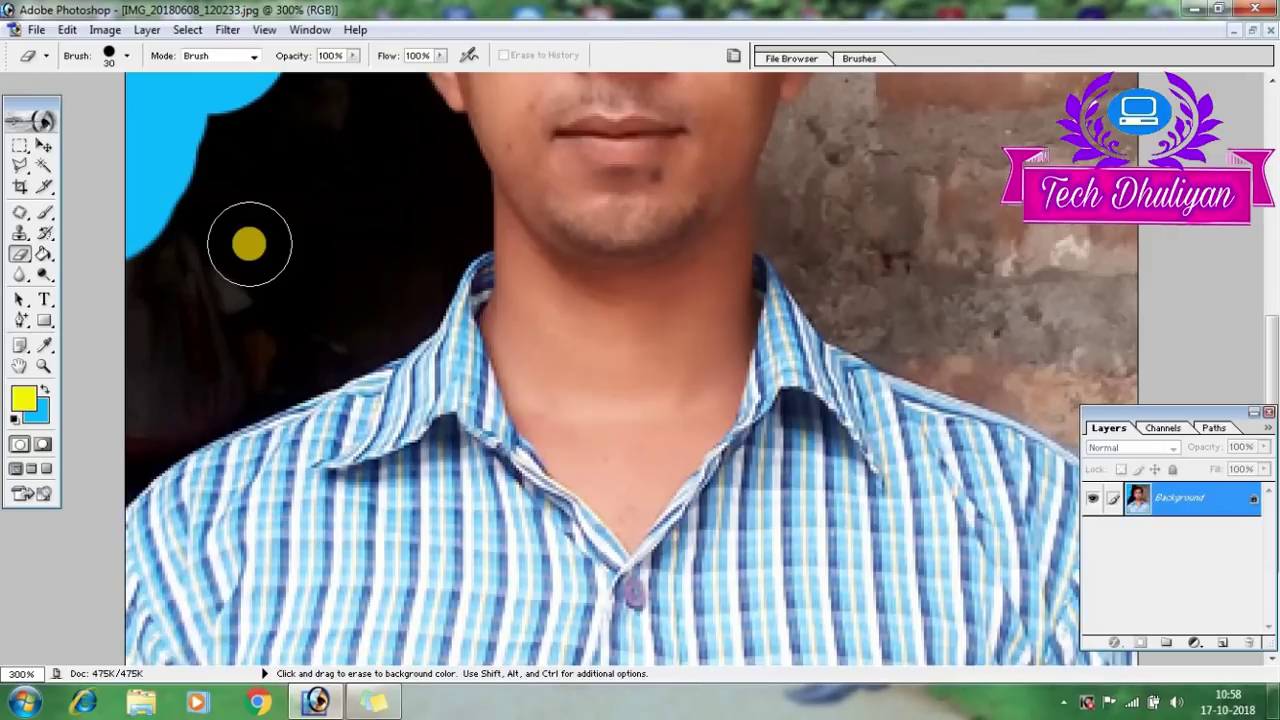
key(bracketright)
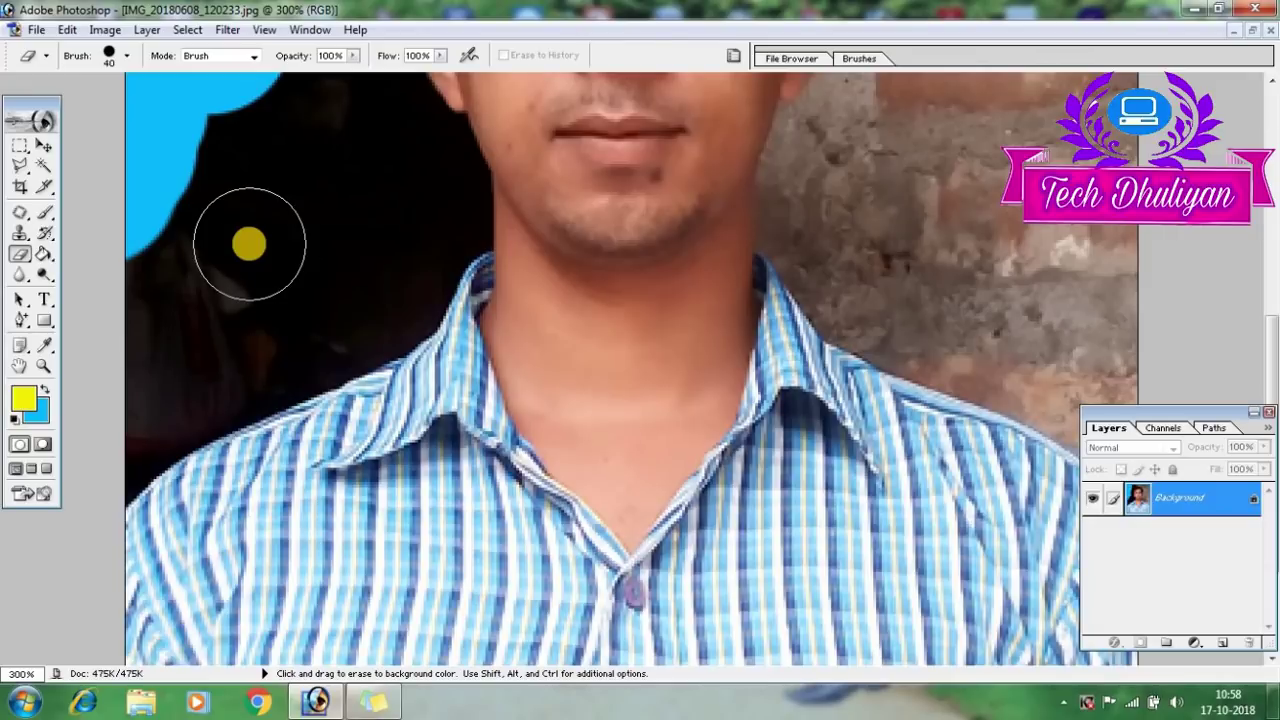
key(bracketright)
key(bracketright)
key(bracketright)
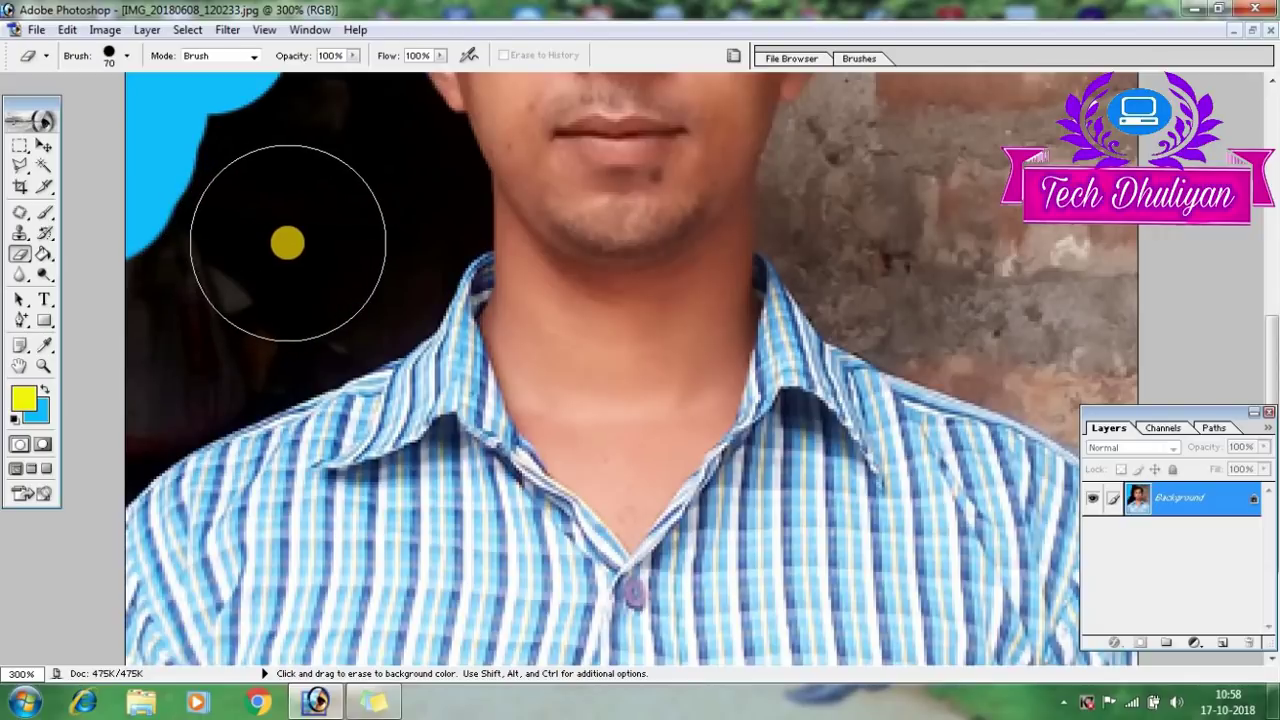
key(bracketright)
key(bracketright)
key(bracketright)
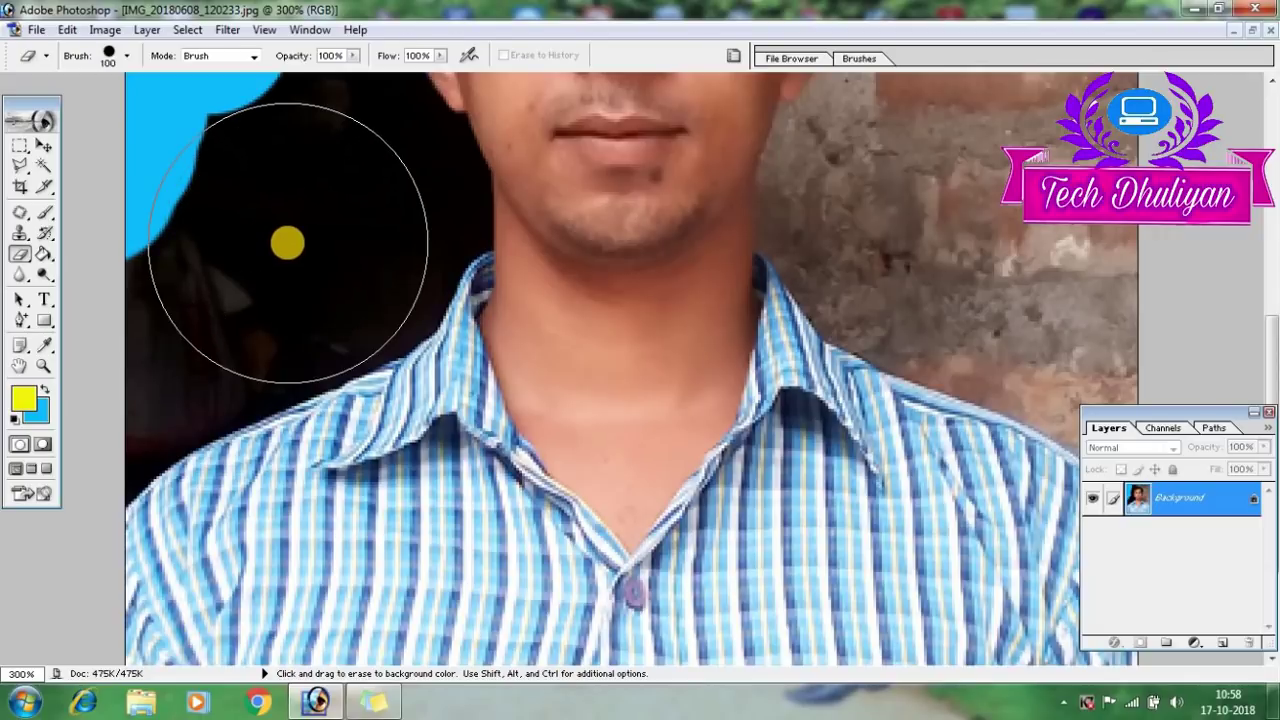
key(bracketleft)
key(bracketleft)
key(bracketleft)
key(bracketleft)
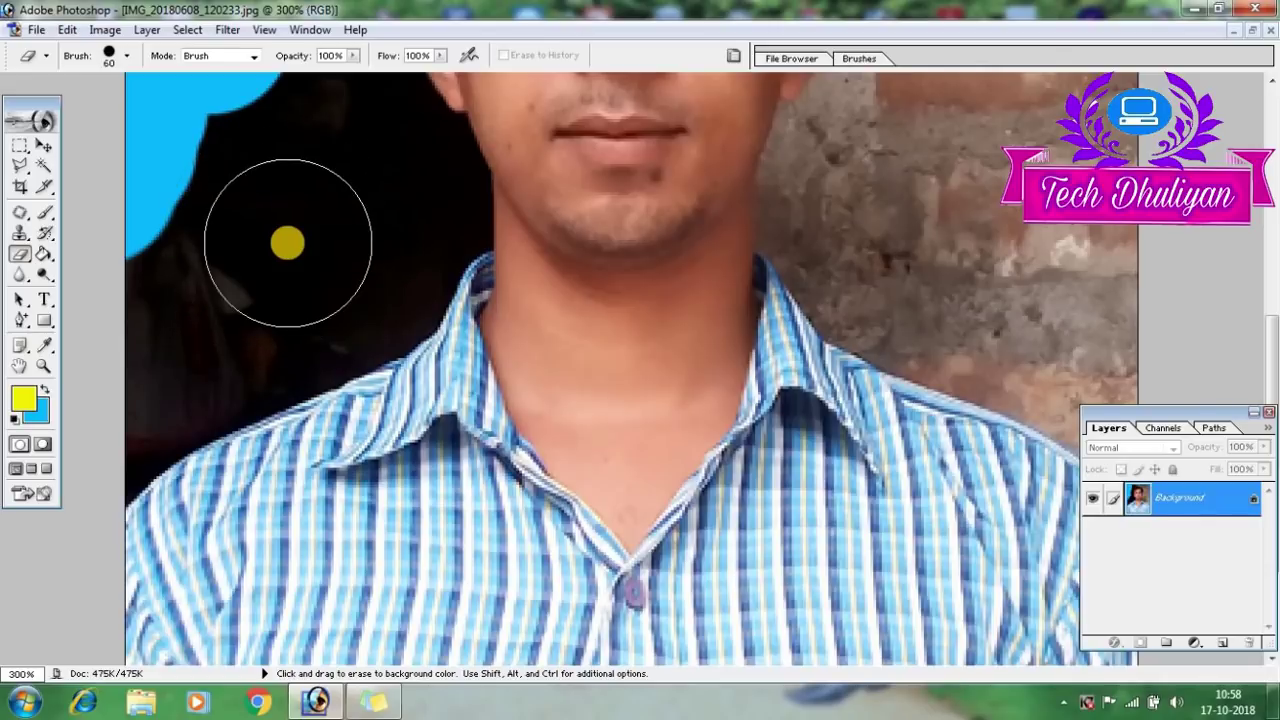
key(bracketleft)
key(bracketleft)
key(bracketleft)
key(bracketleft)
key(bracketleft)
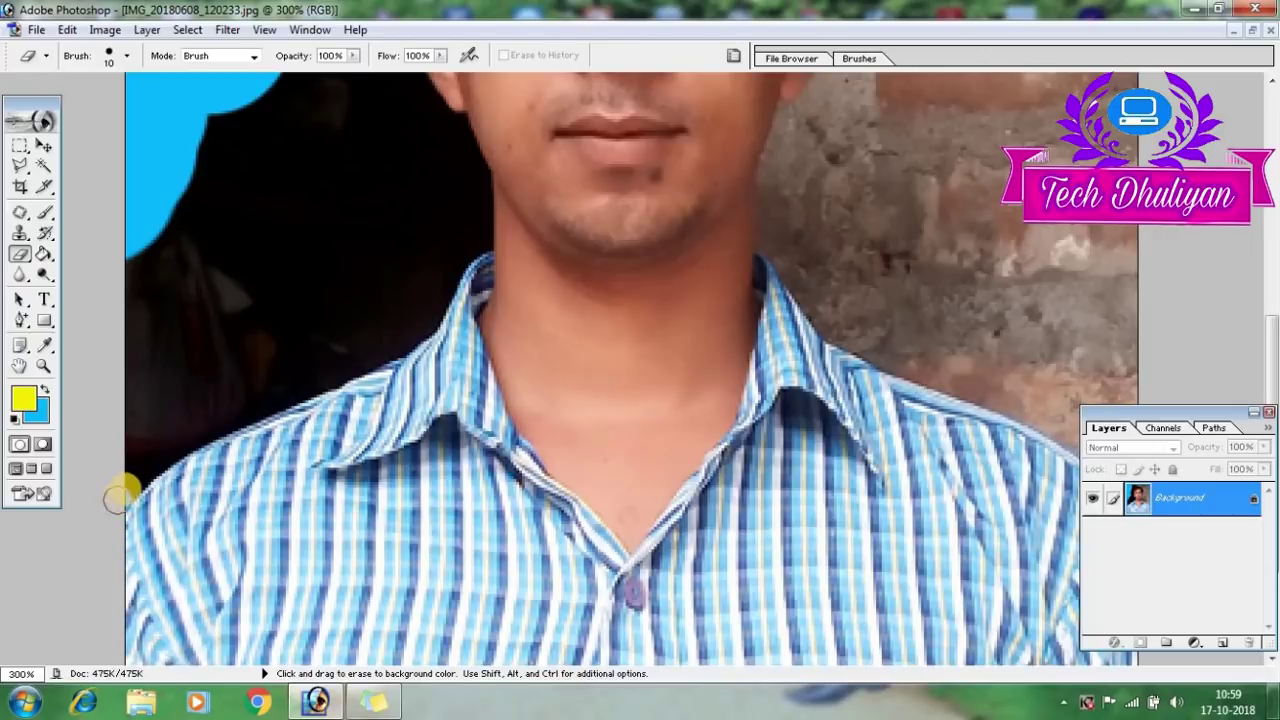
Erase the dark background to blue along the shoulder, neck and left ear, undoing one stray stroke
click(117, 495)
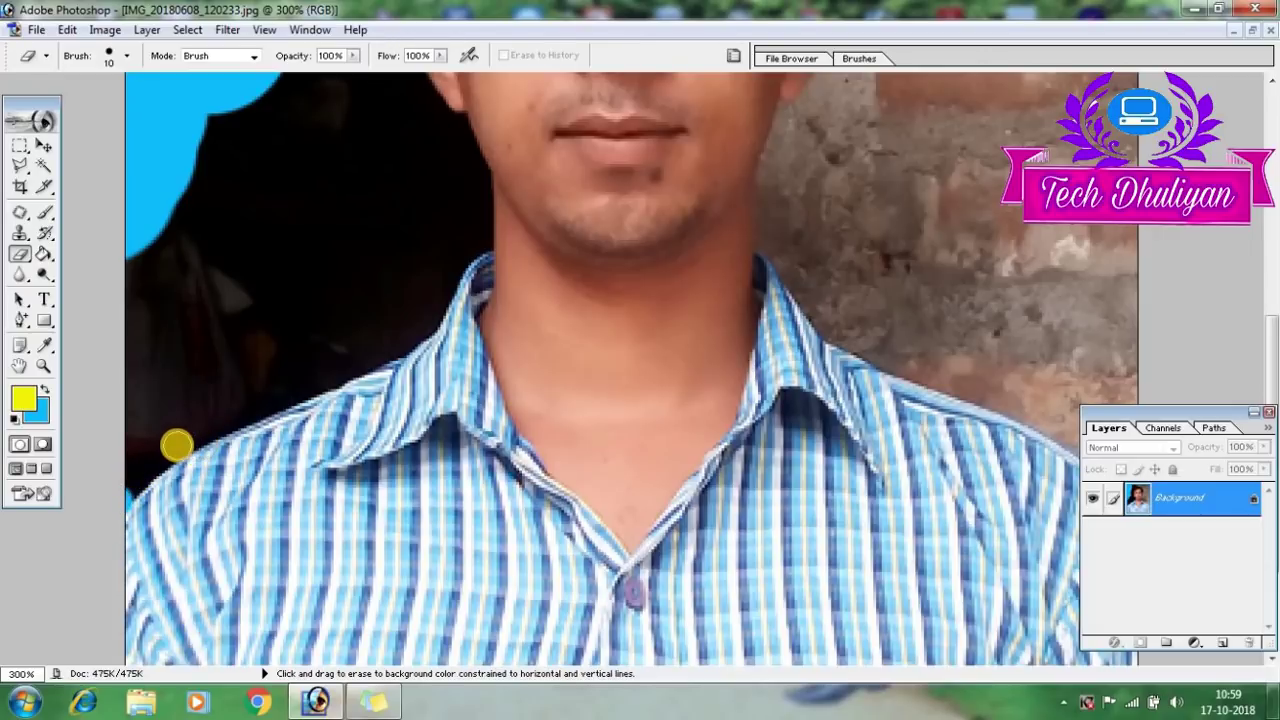
mouse_move(158, 456)
mouse_down()
mouse_move(215, 428)
mouse_move(270, 423)
mouse_move(309, 380)
mouse_move(419, 324)
mouse_move(484, 236)
mouse_move(479, 180)
mouse_up()
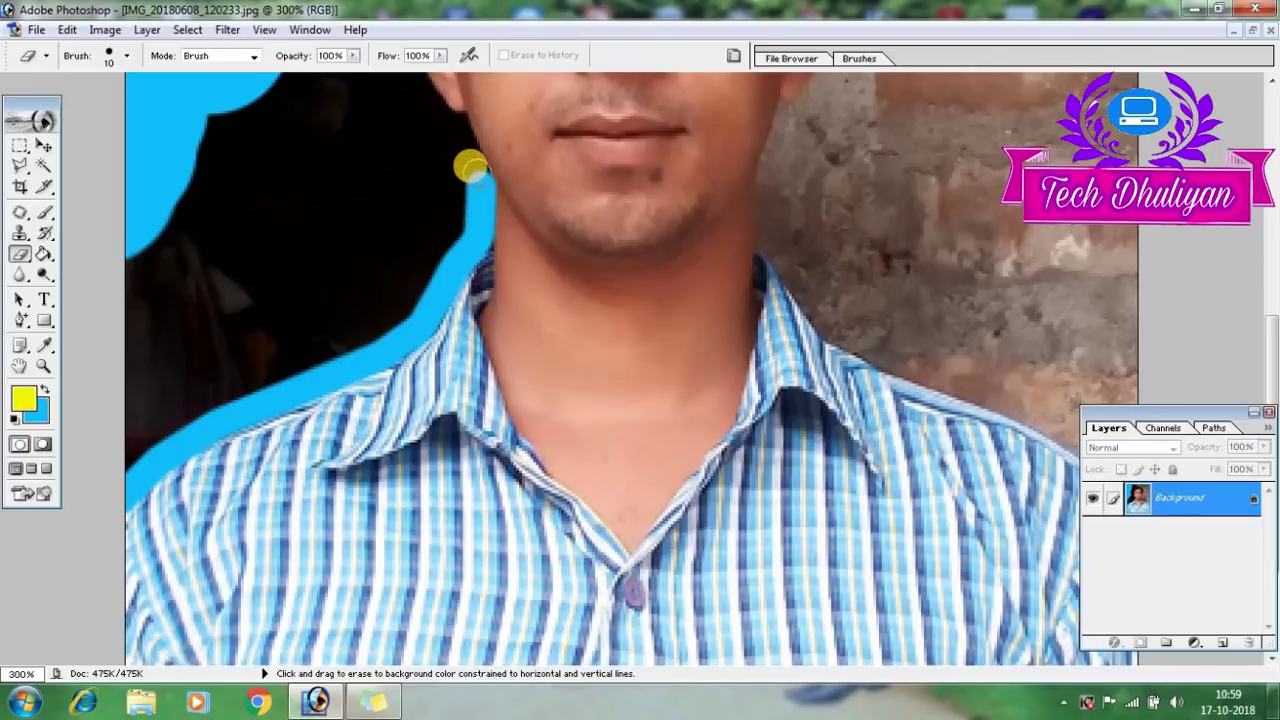
mouse_move(479, 177)
mouse_down()
mouse_move(453, 123)
mouse_move(417, 102)
mouse_up()
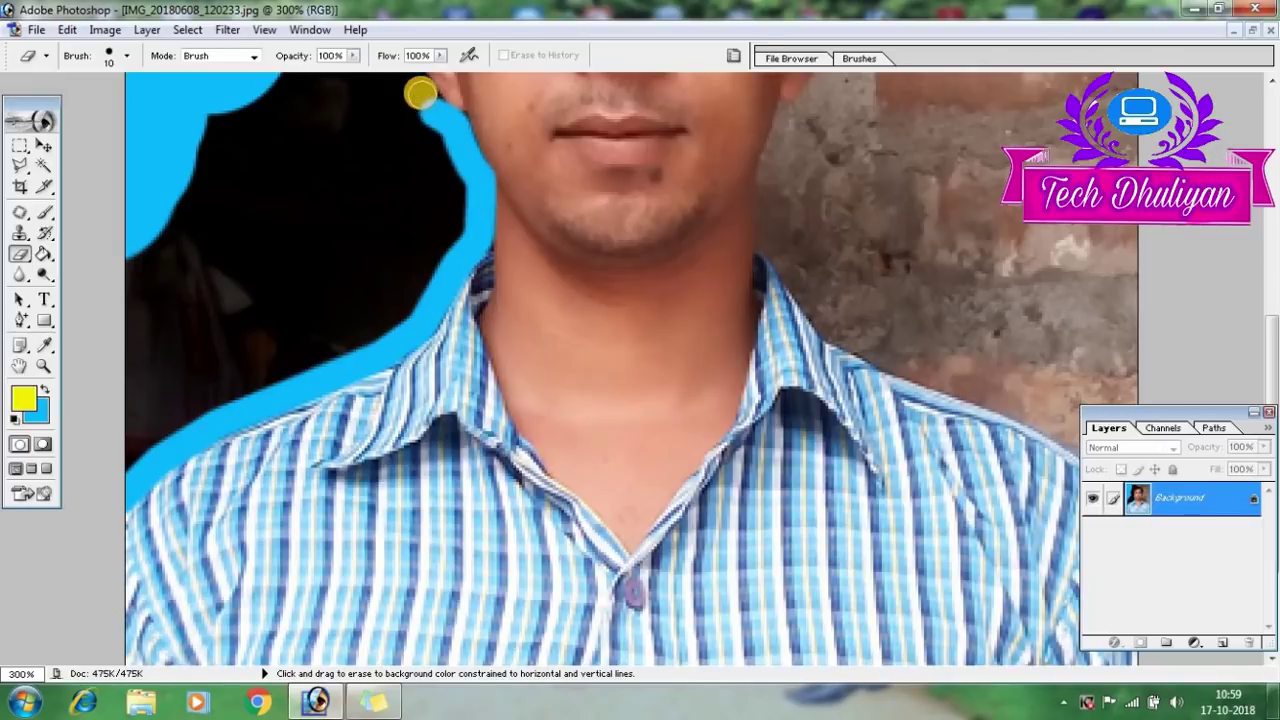
scroll(416, 120, up, 2)
scroll(410, 180, up, 3)
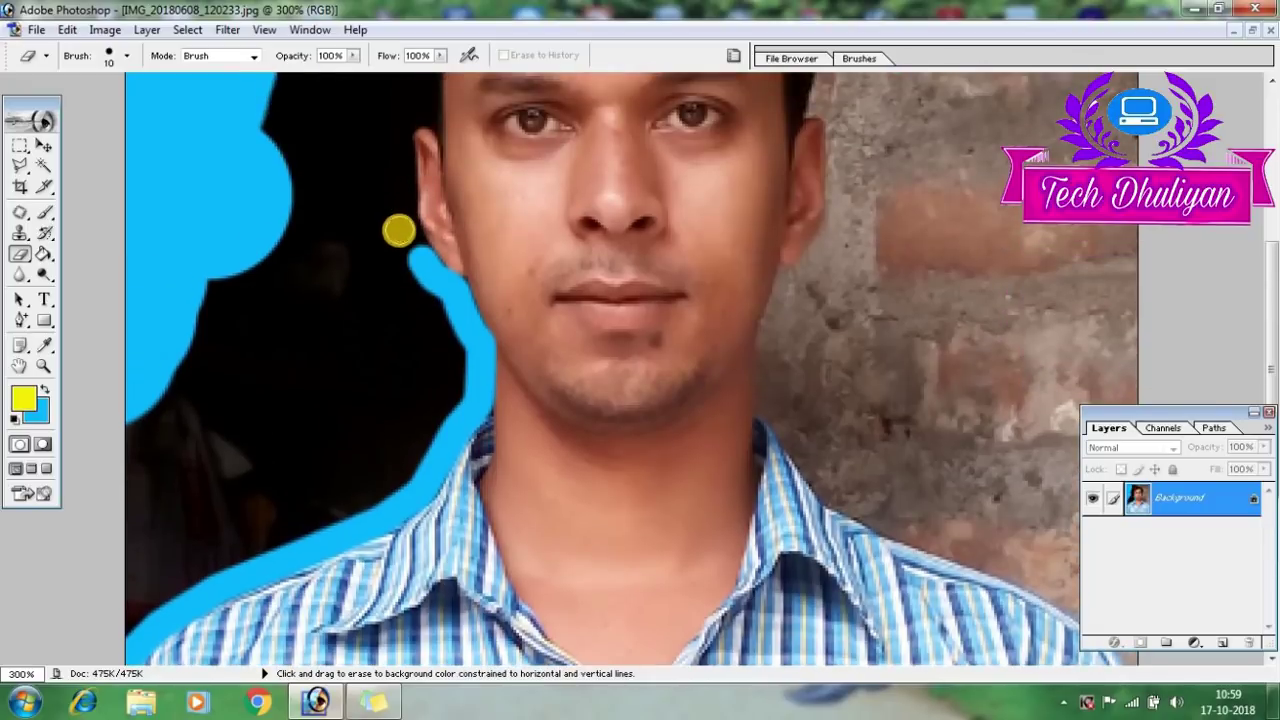
drag(400, 222, 397, 115)
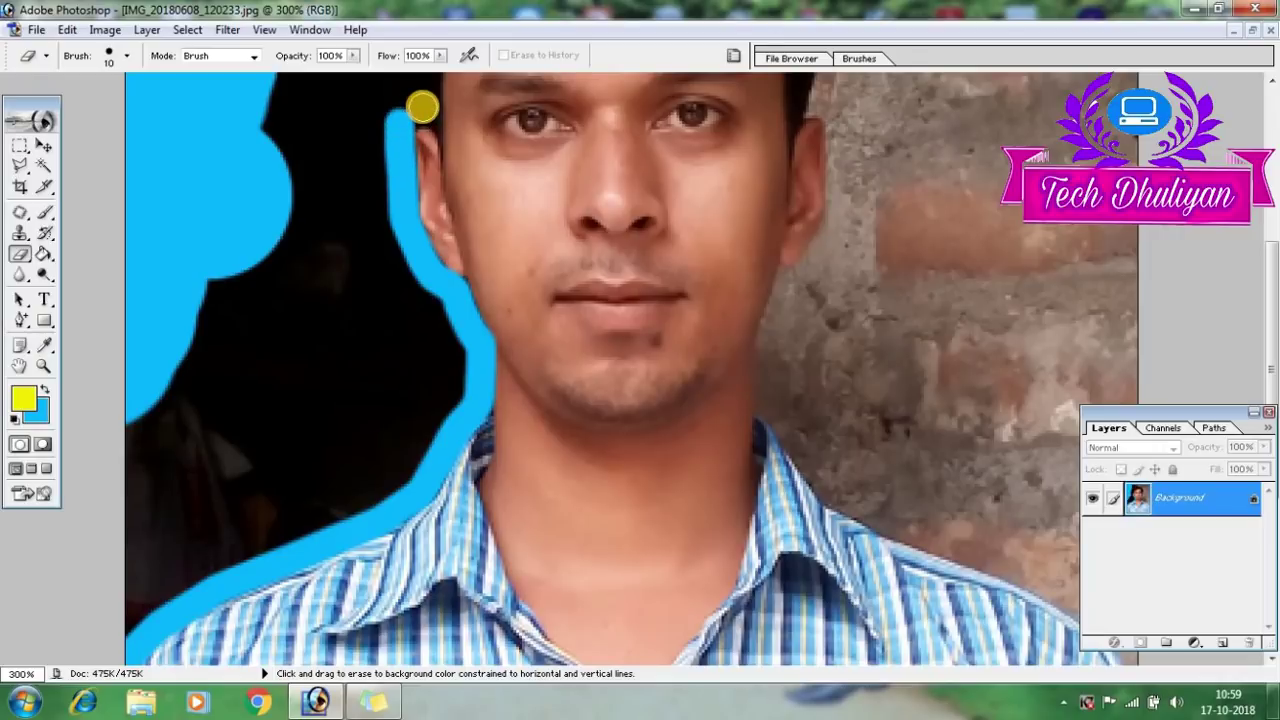
scroll(400, 150, up, 2)
scroll(418, 205, up, 2)
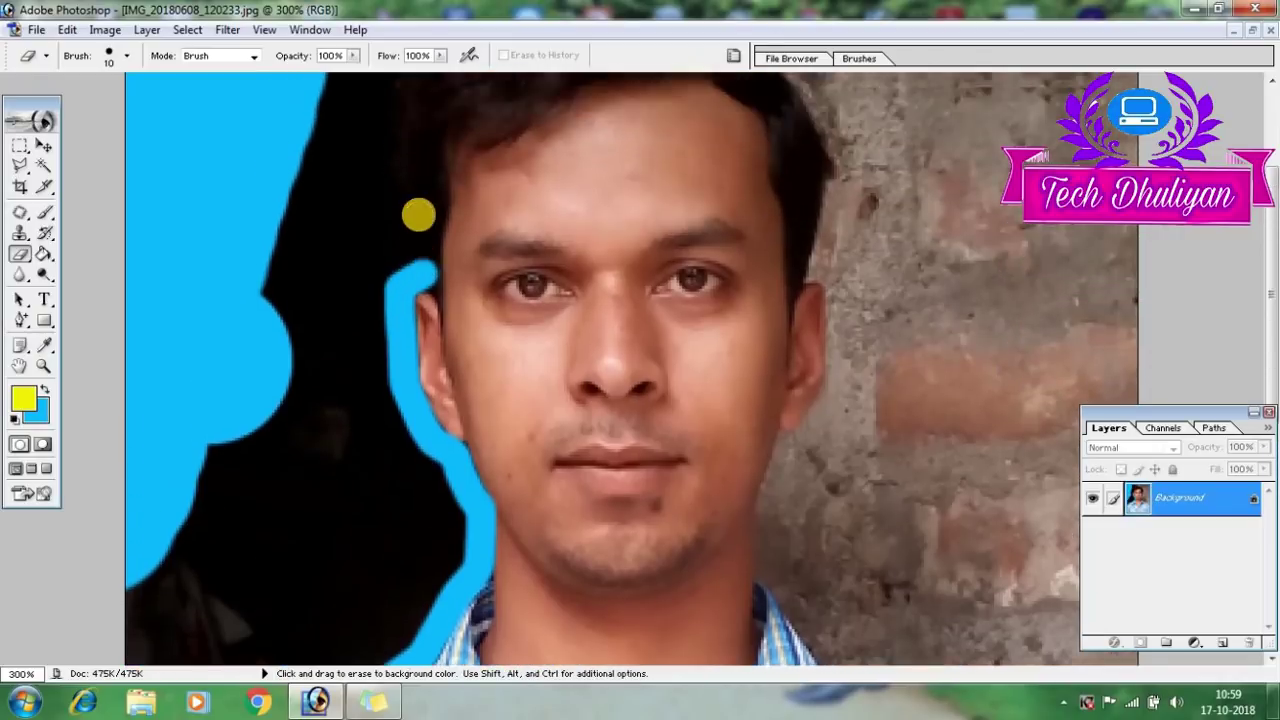
scroll(418, 214, up, 1)
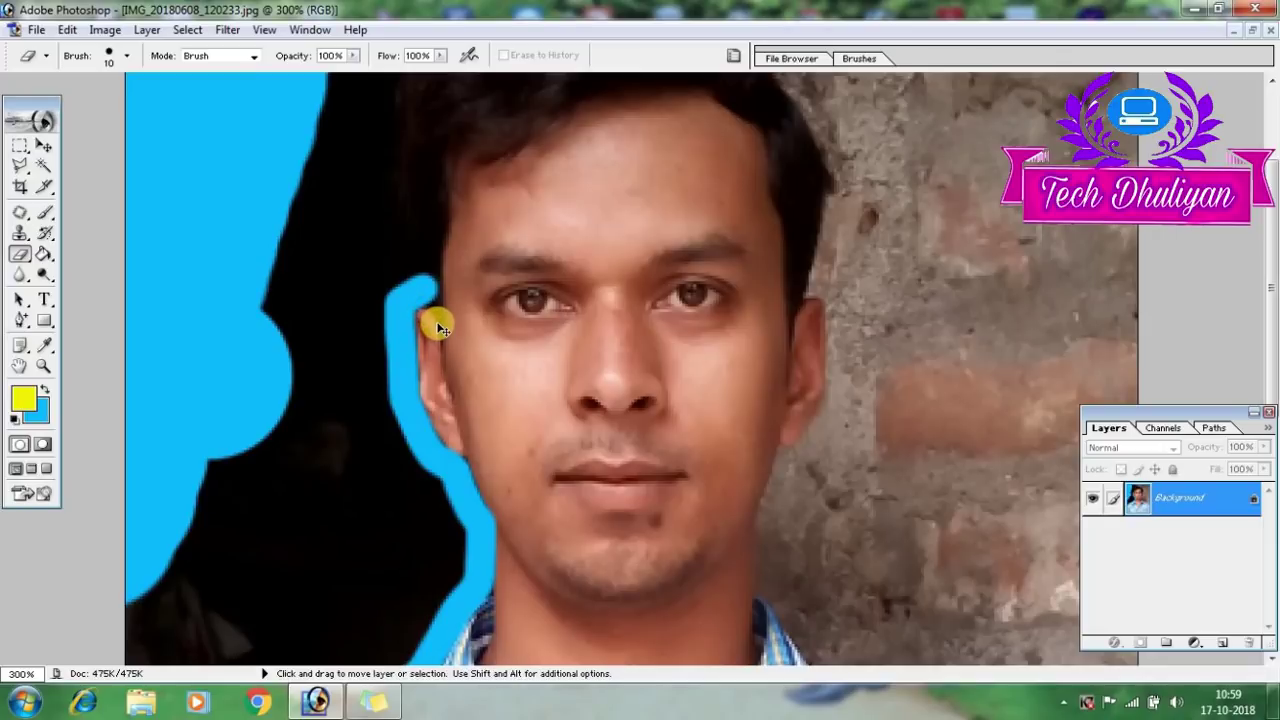
key(ctrl+z)
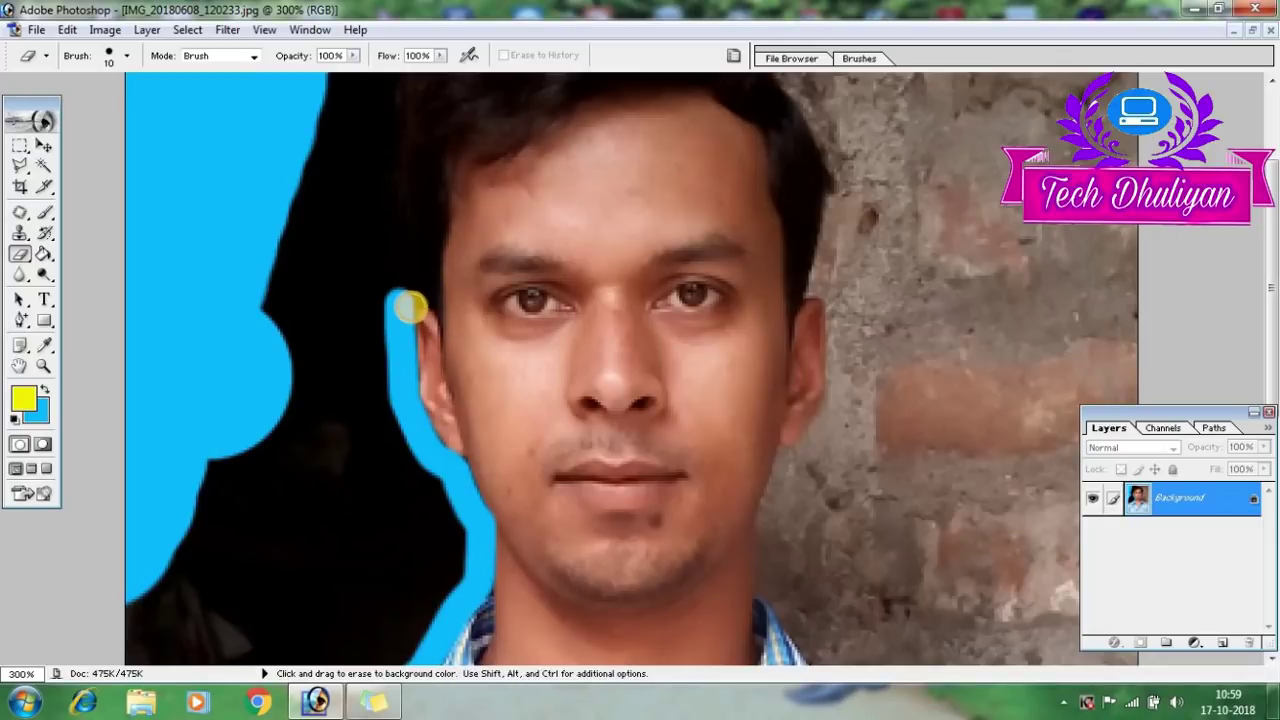
Trace the blue band in straight runs up the hair edge, over the head and down the right side
key(shift)
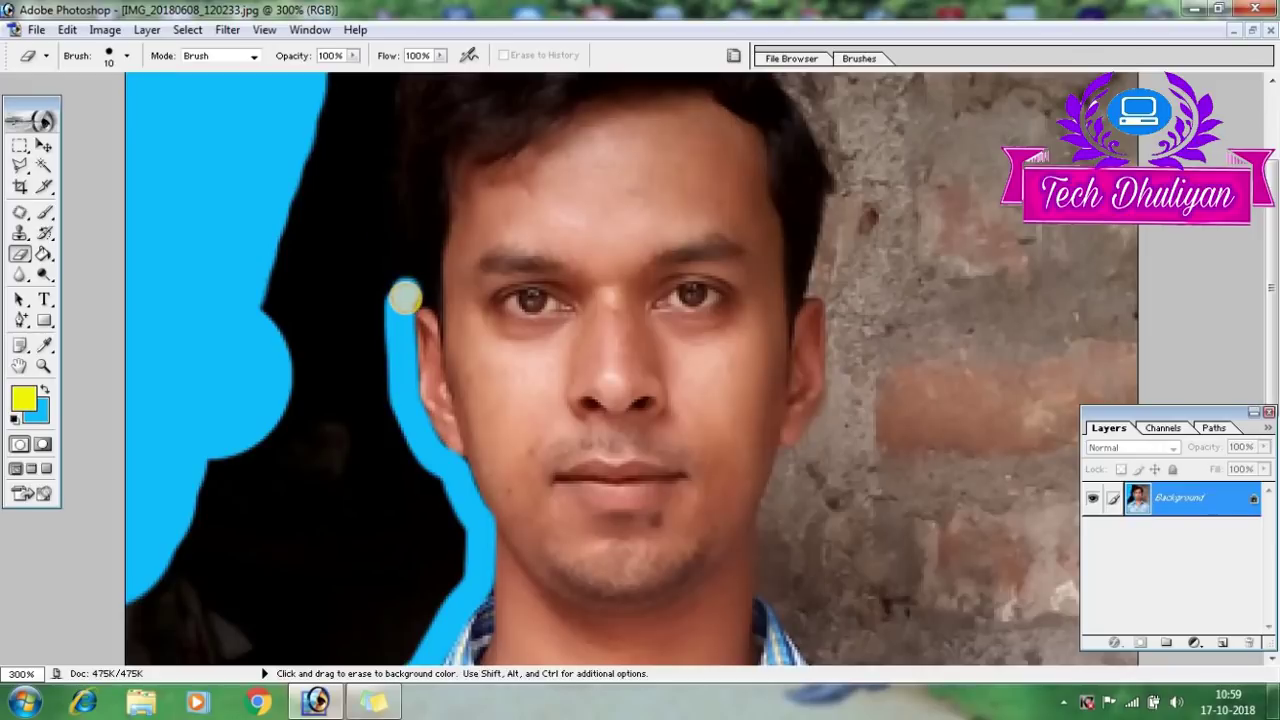
drag(405, 297, 377, 131)
key(shift)
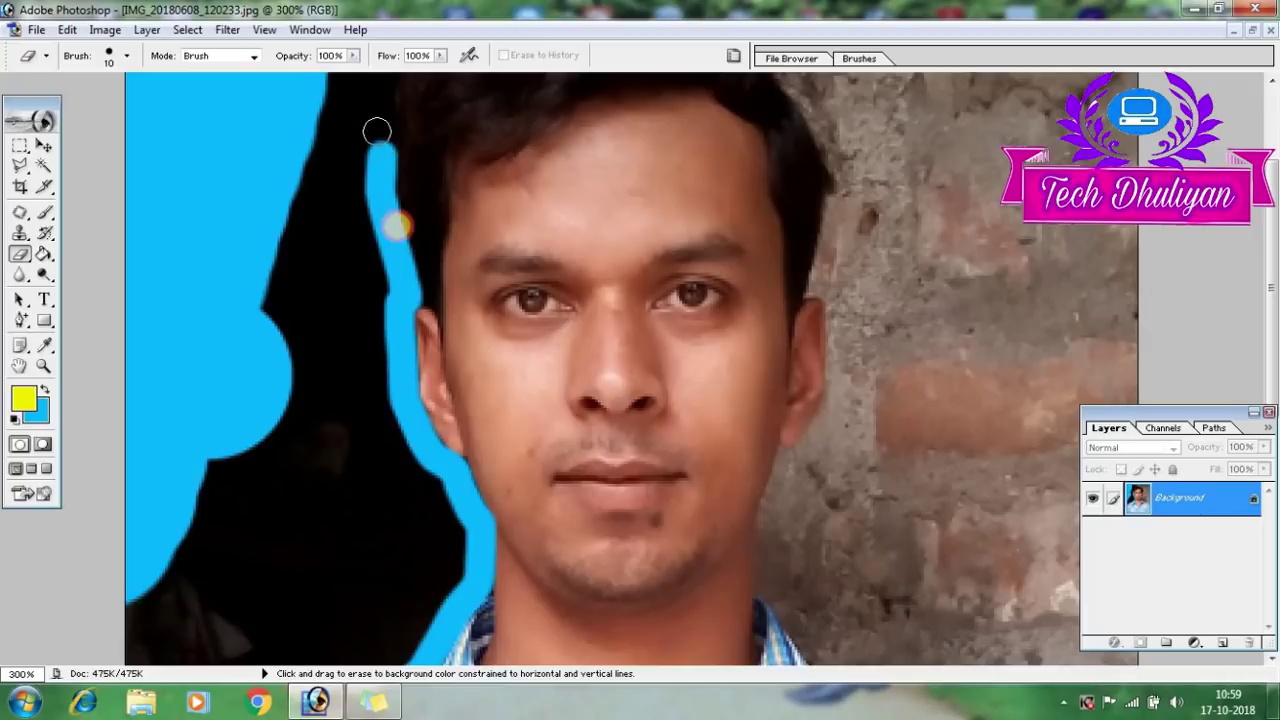
scroll(398, 225, up, 2)
scroll(395, 245, up, 2)
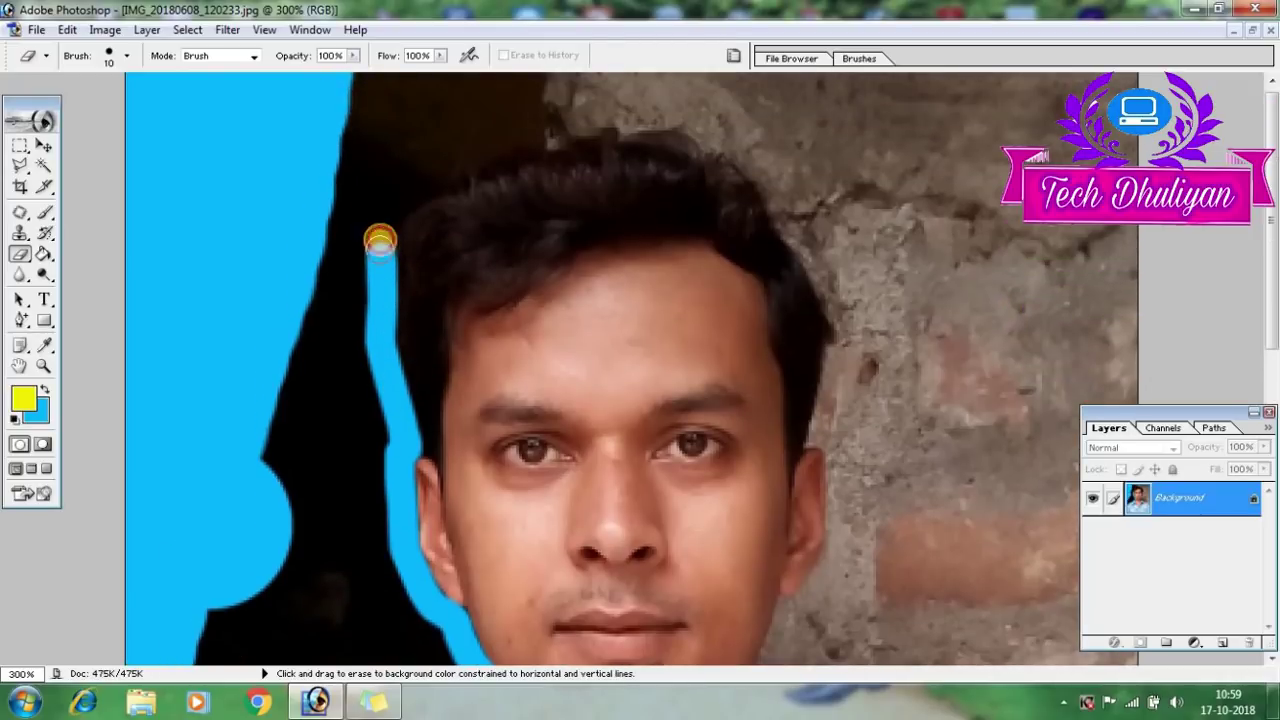
mouse_move(380, 240)
mouse_down()
mouse_move(403, 197)
mouse_move(508, 144)
mouse_move(682, 117)
mouse_up()
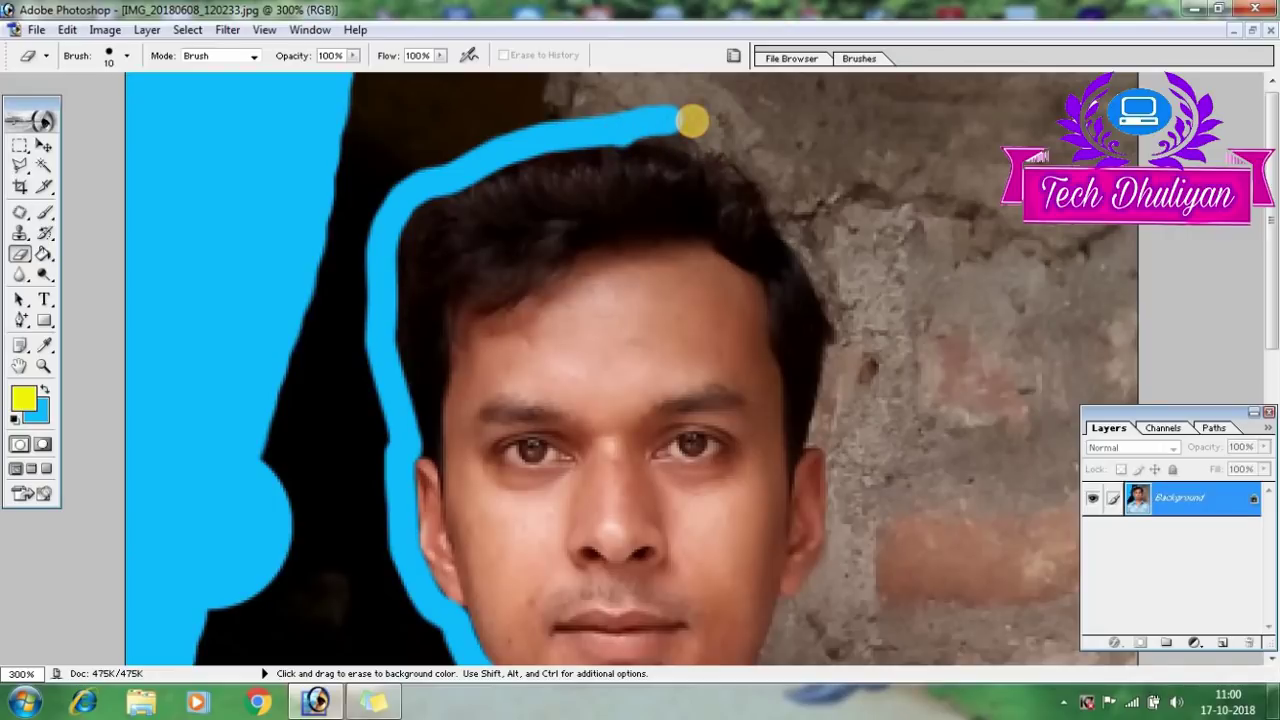
mouse_move(692, 121)
mouse_down()
mouse_move(766, 183)
mouse_move(809, 246)
mouse_move(842, 347)
mouse_up()
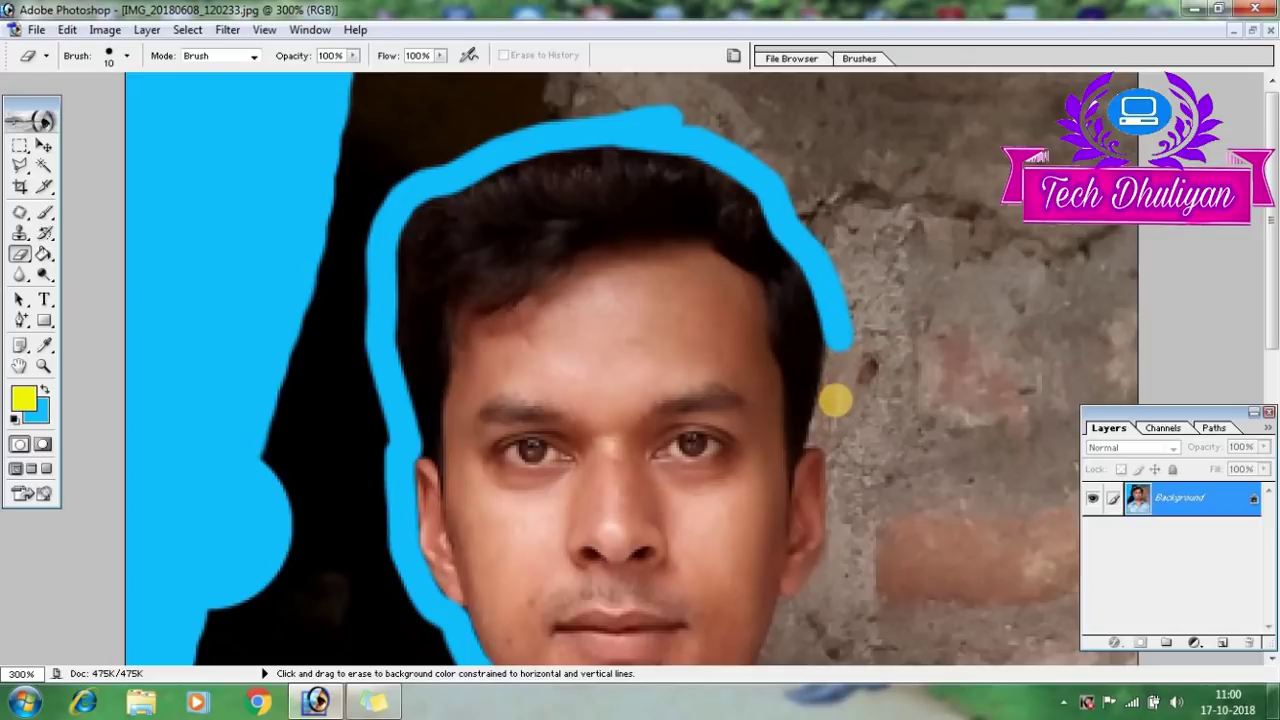
shift+click(823, 406)
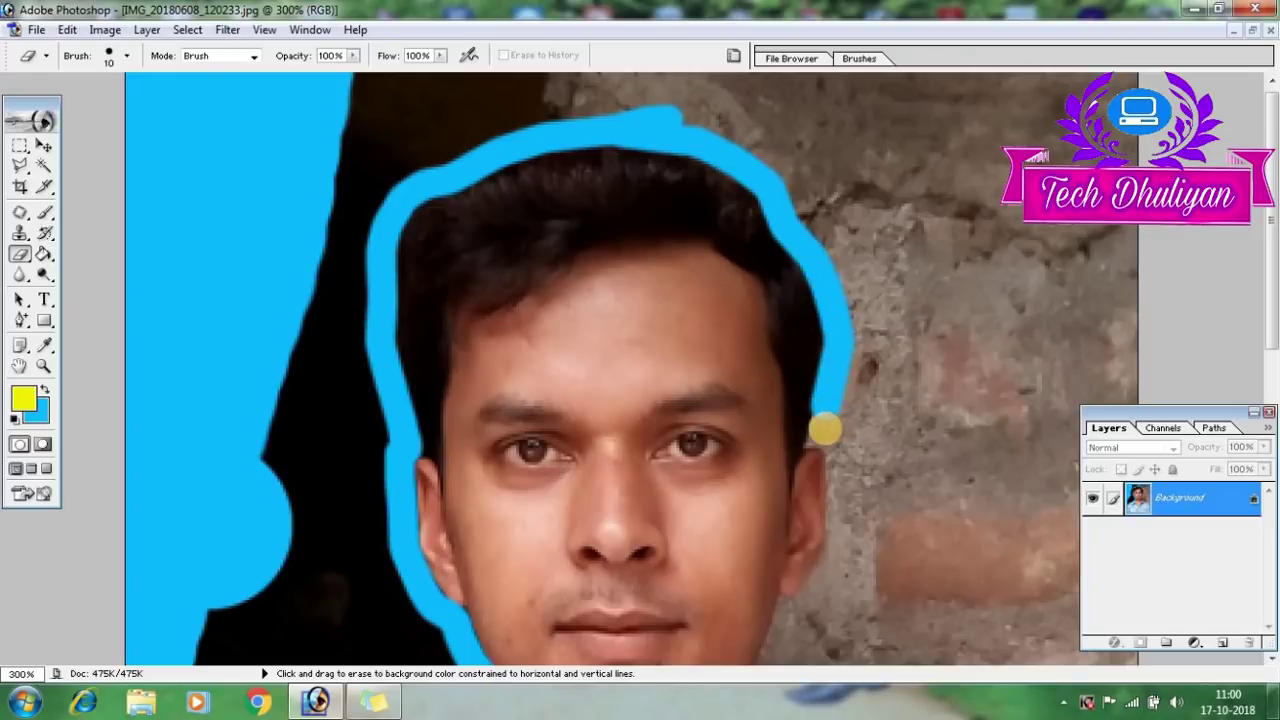
mouse_move(825, 430)
mouse_down()
mouse_move(808, 440)
mouse_move(830, 434)
mouse_move(846, 538)
mouse_up()
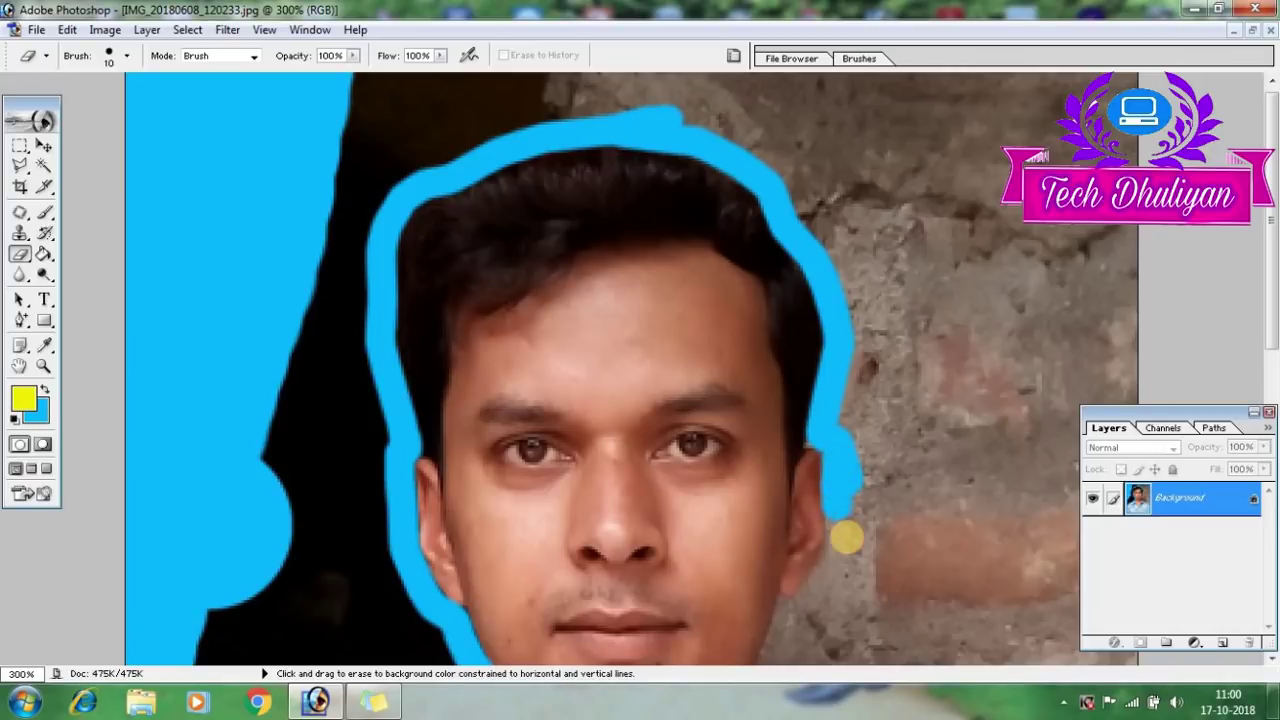
Extend the blue band down the right ear and along the jaw to the collar
scroll(843, 486, down, 1)
scroll(835, 325, down, 3)
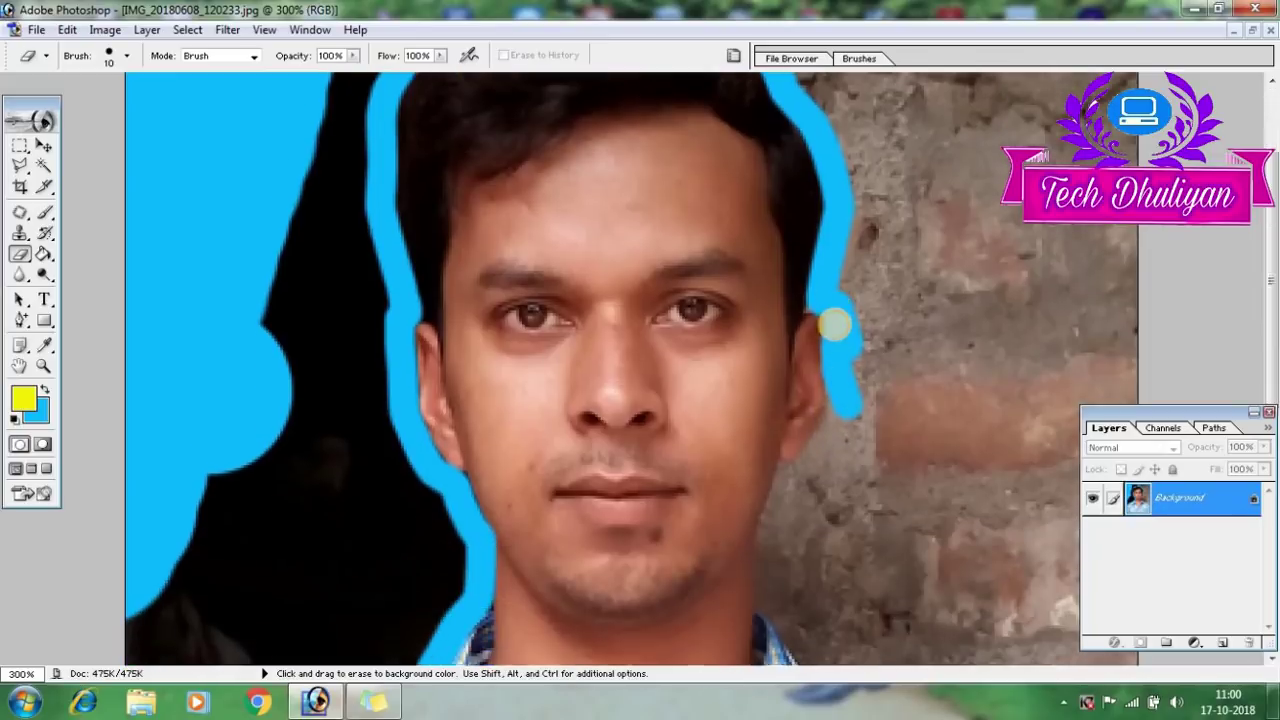
scroll(835, 325, down, 2)
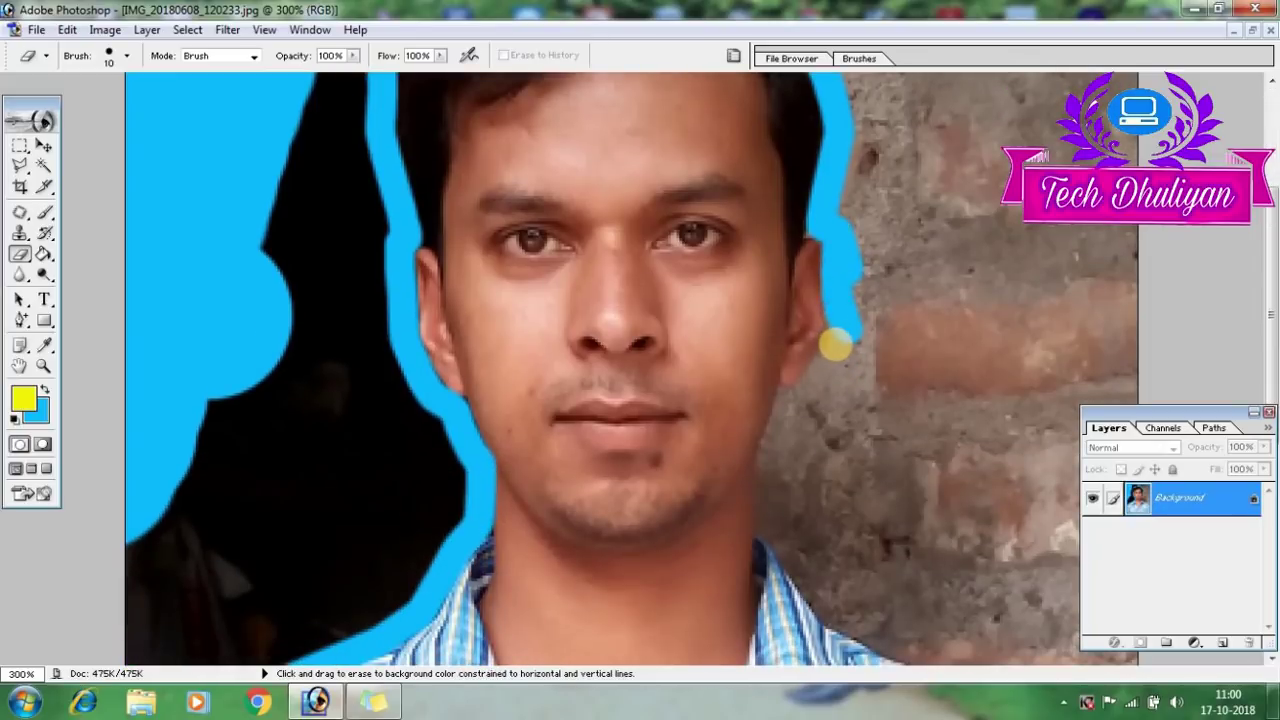
drag(836, 347, 820, 366)
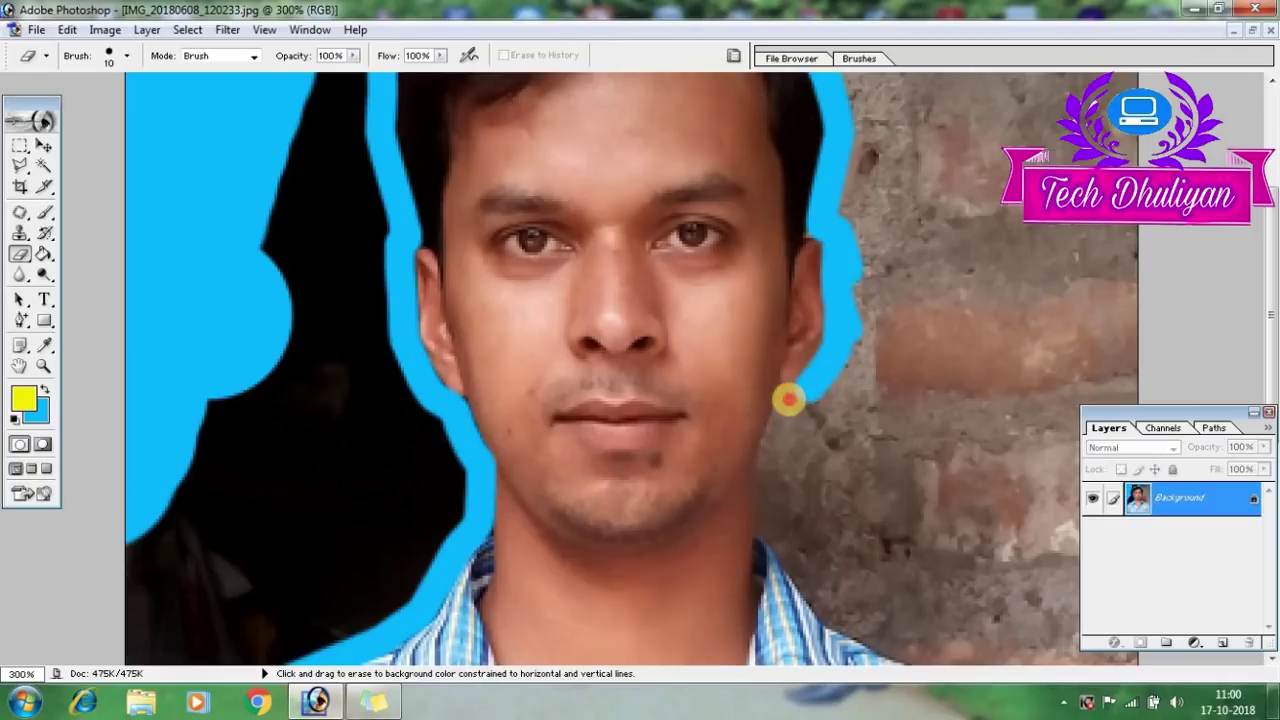
drag(790, 398, 763, 468)
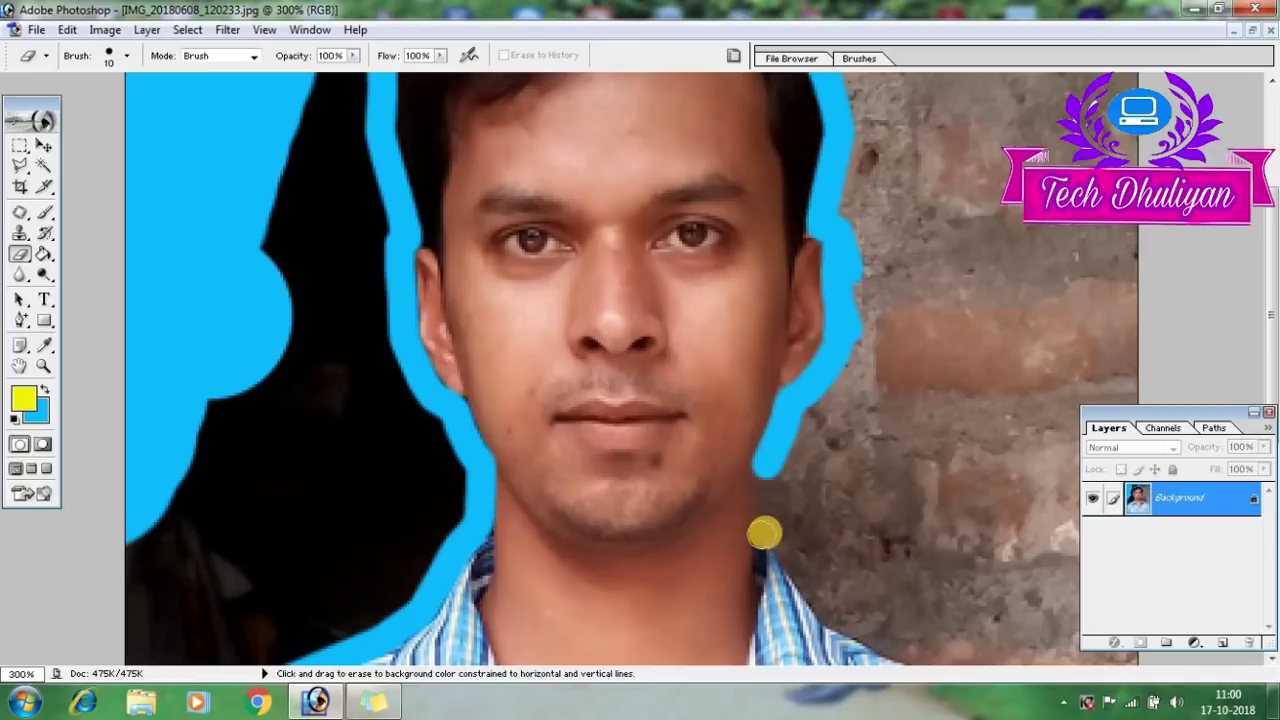
shift+click(768, 527)
scroll(820, 463, down, 2)
Continue the blue outline along the collar and down the shoulder in straight runs
scroll(783, 380, down, 2)
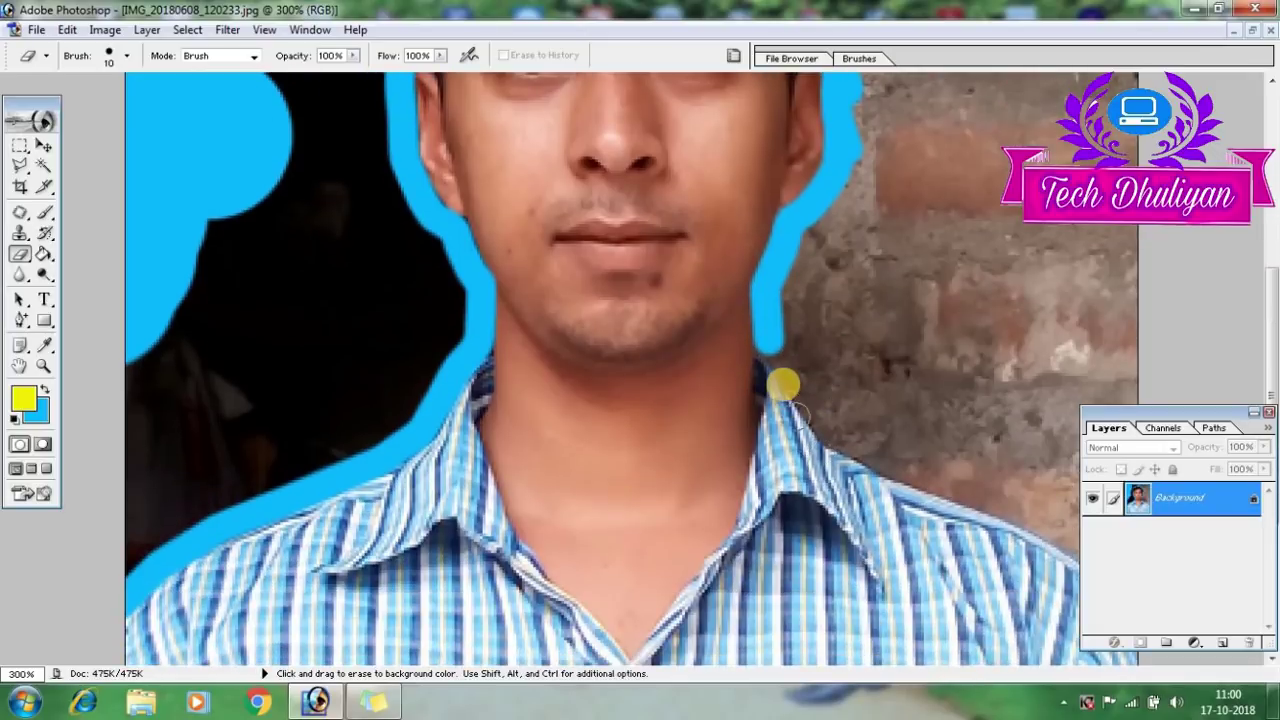
drag(783, 368, 853, 441)
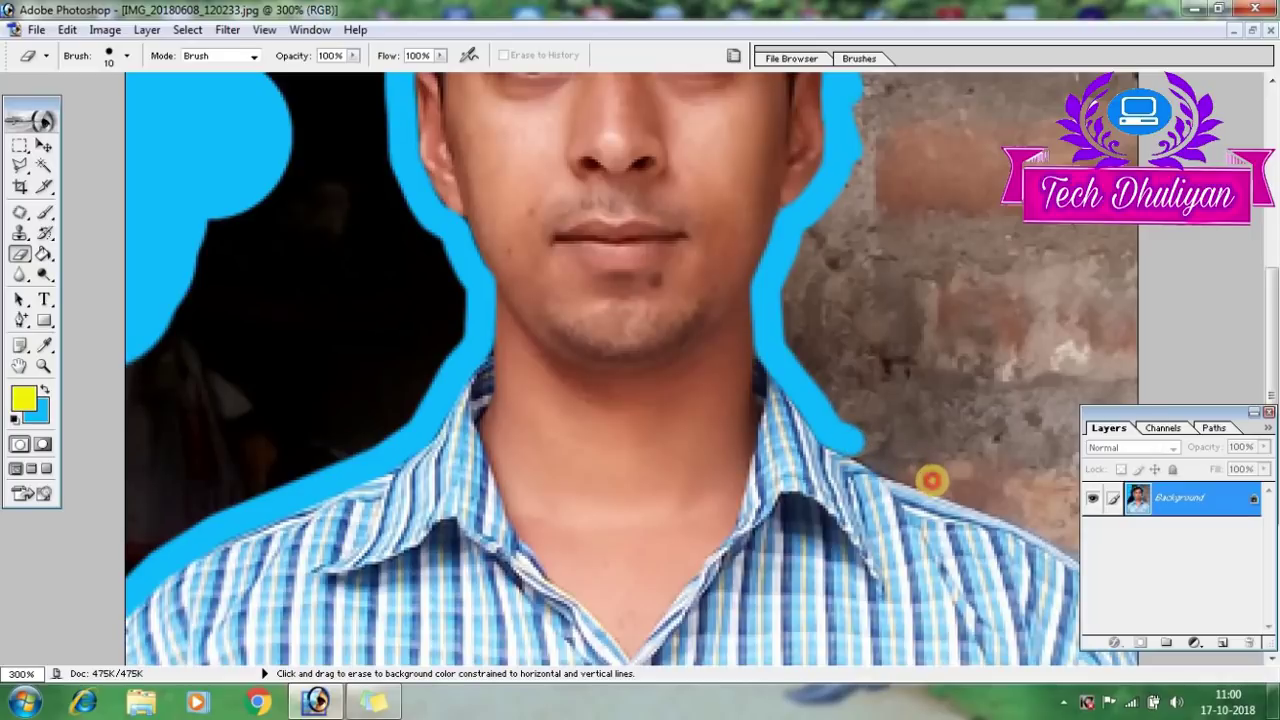
scroll(857, 620, down, 1)
scroll(906, 423, down, 3)
scroll(943, 377, down, 2)
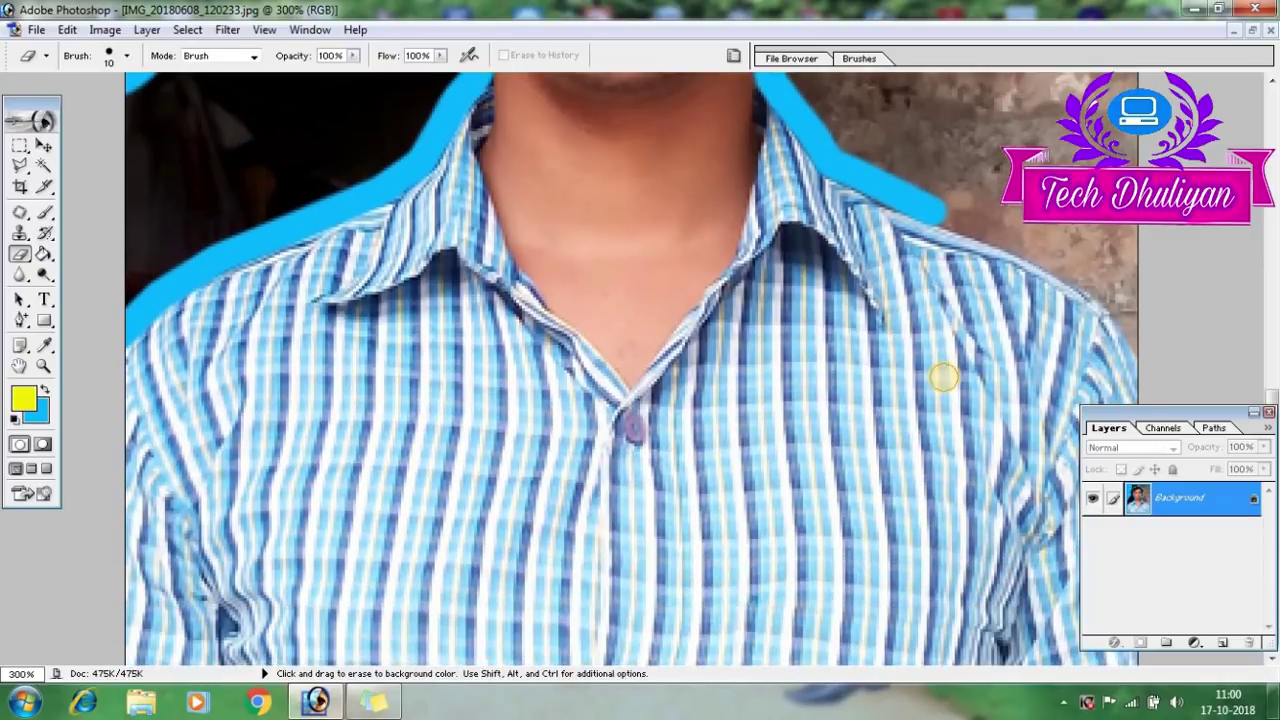
key(shift)
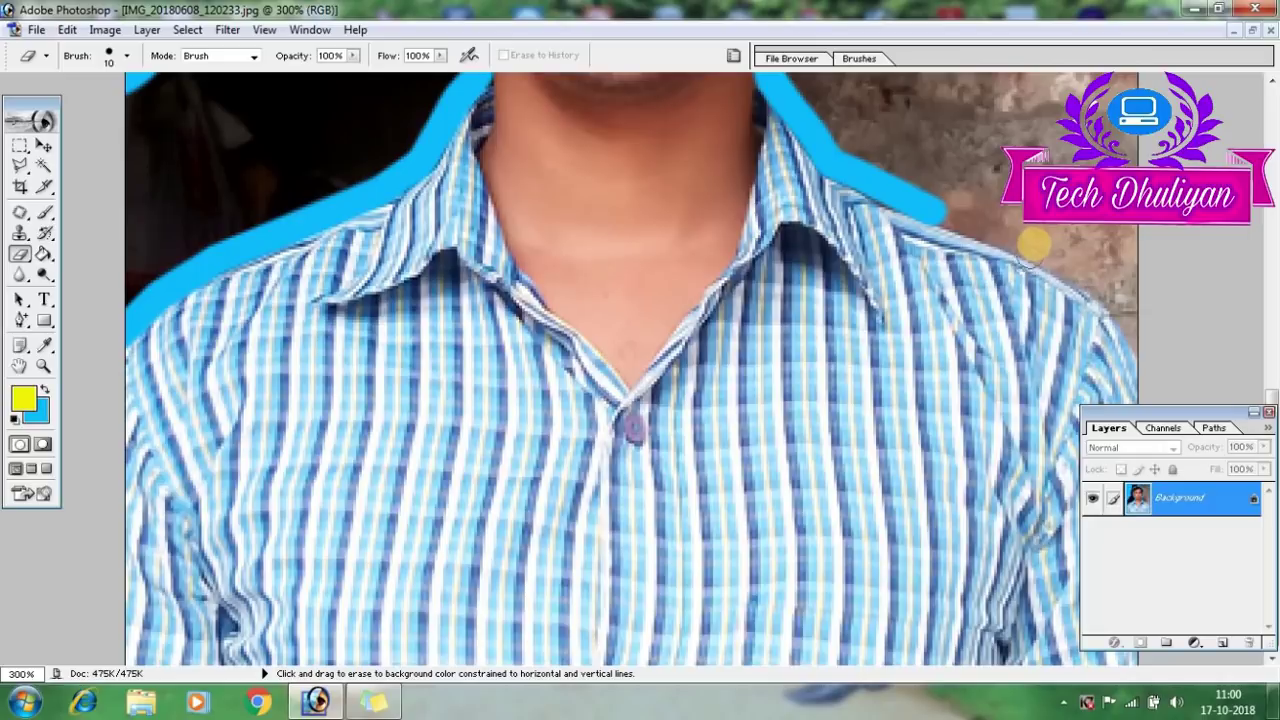
shift+click(1034, 250)
shift+click(1106, 293)
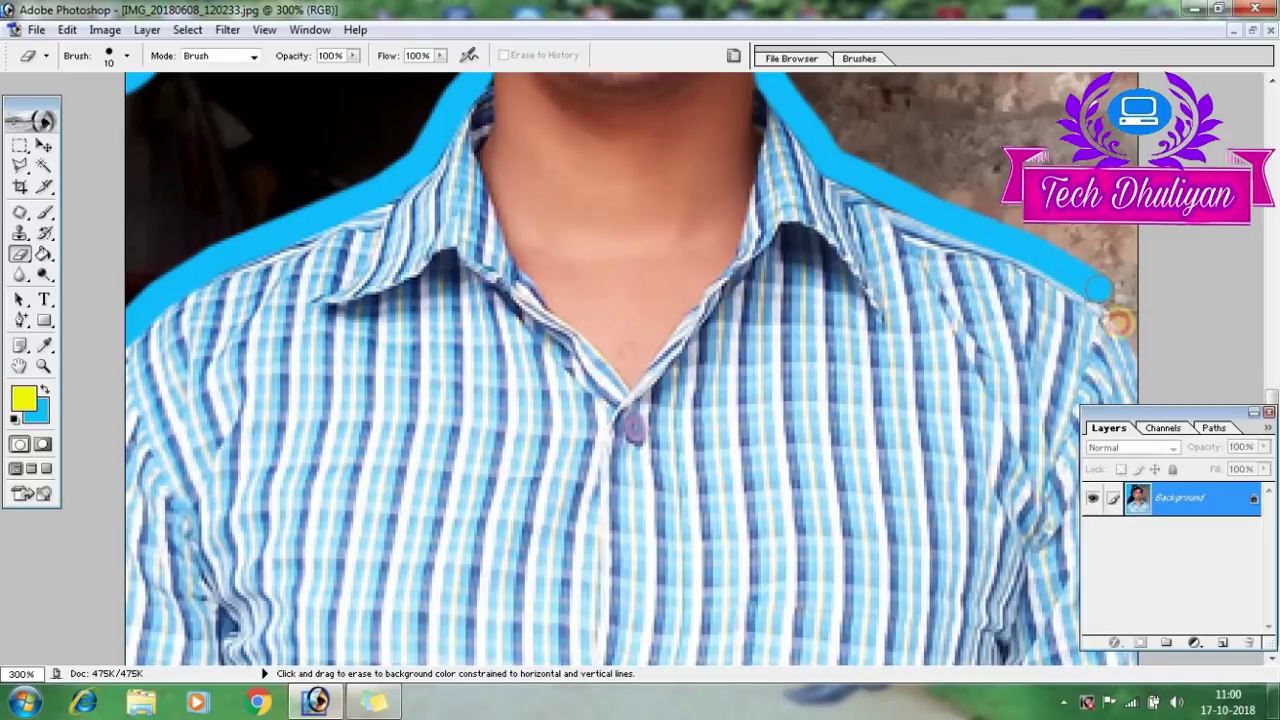
shift+click(1128, 320)
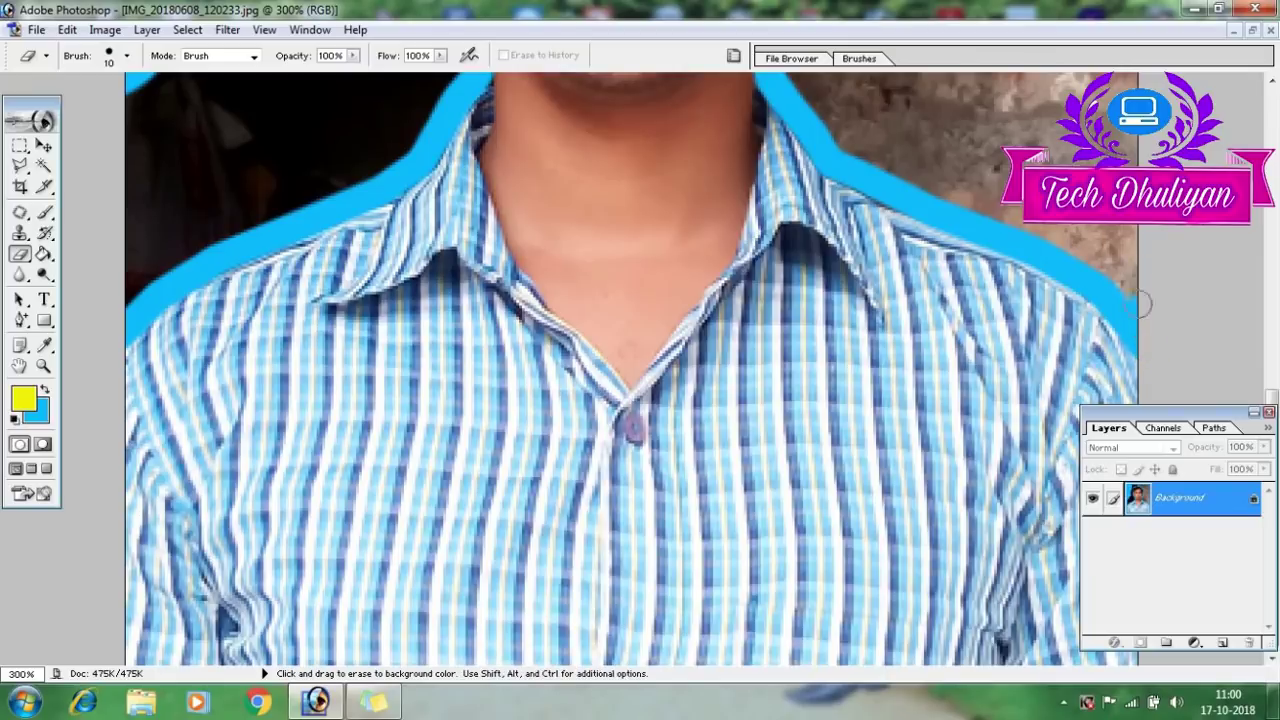
Erase the brown wall right of the neck and shoulder to solid blue
drag(1141, 304, 1122, 230)
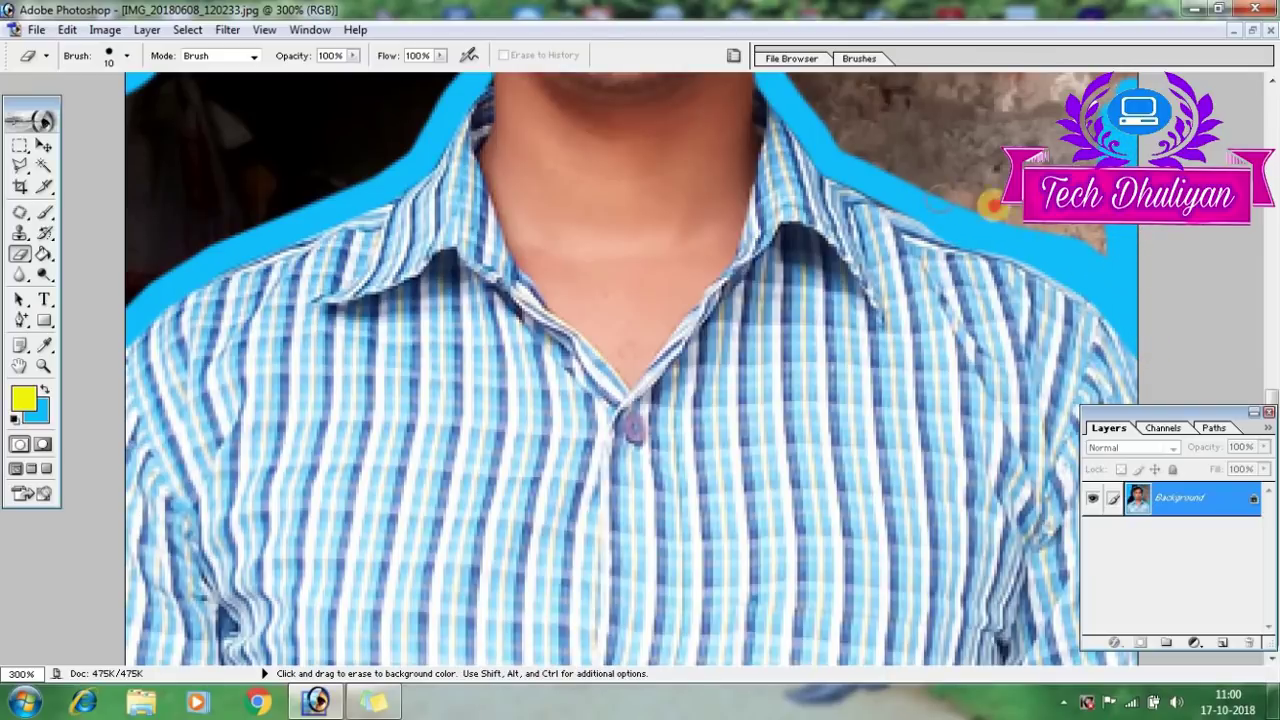
mouse_move(938, 200)
mouse_down()
mouse_move(1110, 235)
mouse_move(843, 147)
mouse_move(915, 169)
mouse_move(1088, 161)
mouse_up()
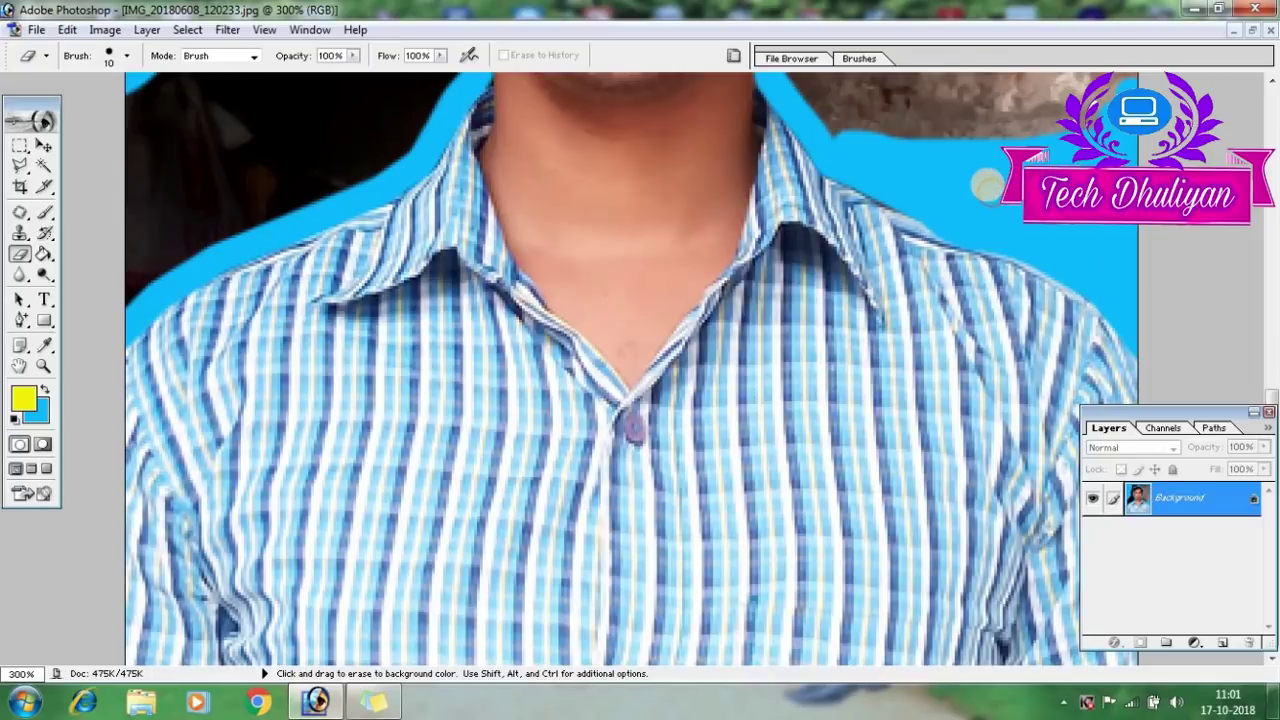
scroll(987, 187, up, 3)
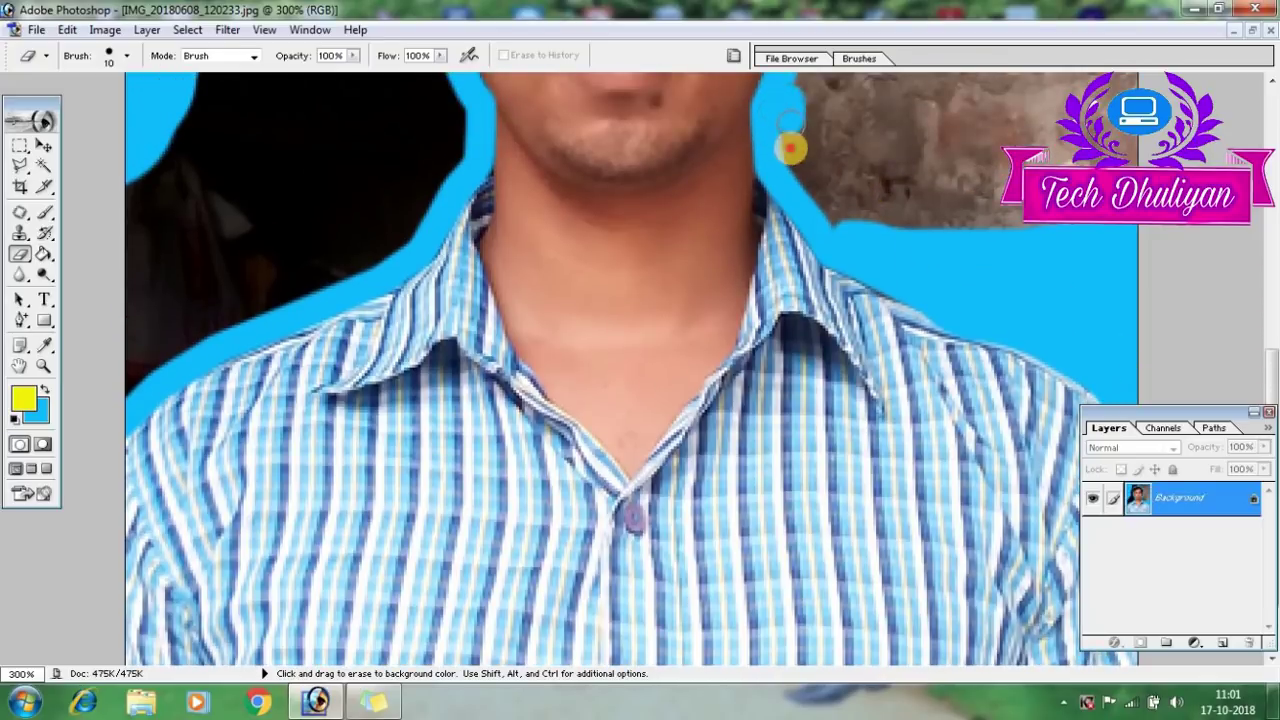
mouse_move(790, 148)
mouse_down()
mouse_move(846, 214)
mouse_move(803, 110)
mouse_move(1125, 135)
mouse_up()
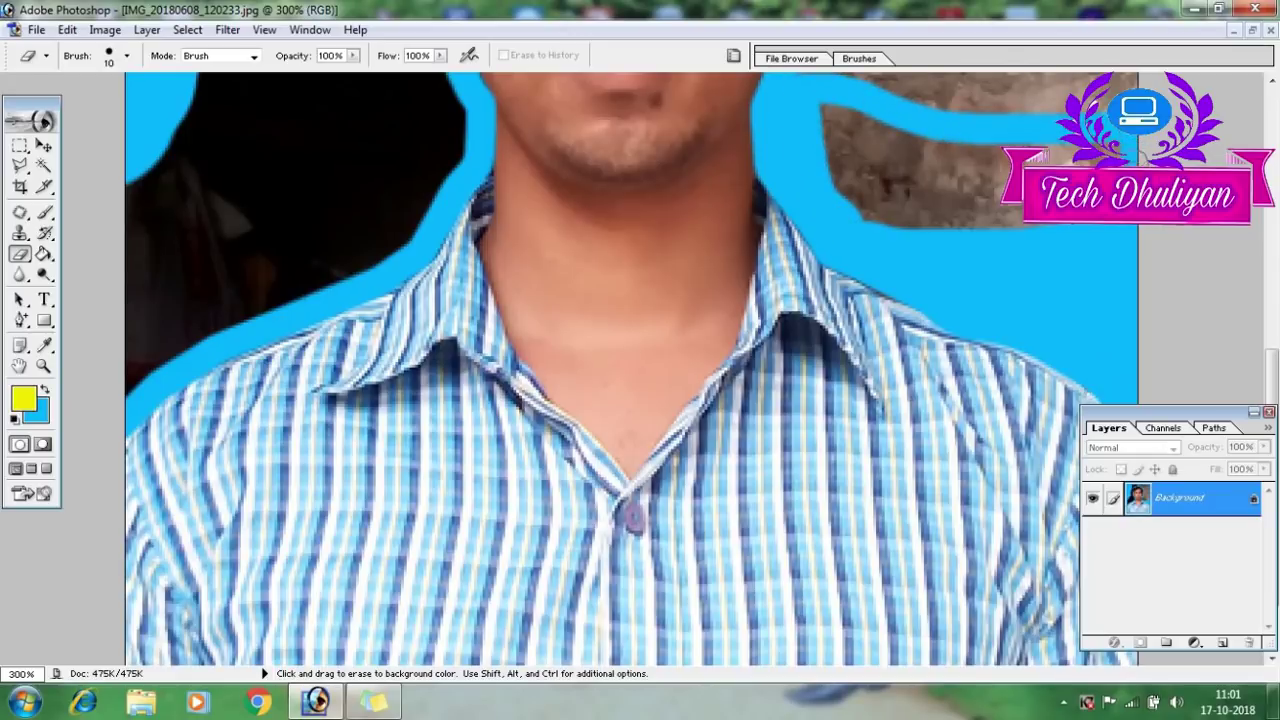
drag(1000, 216, 1037, 128)
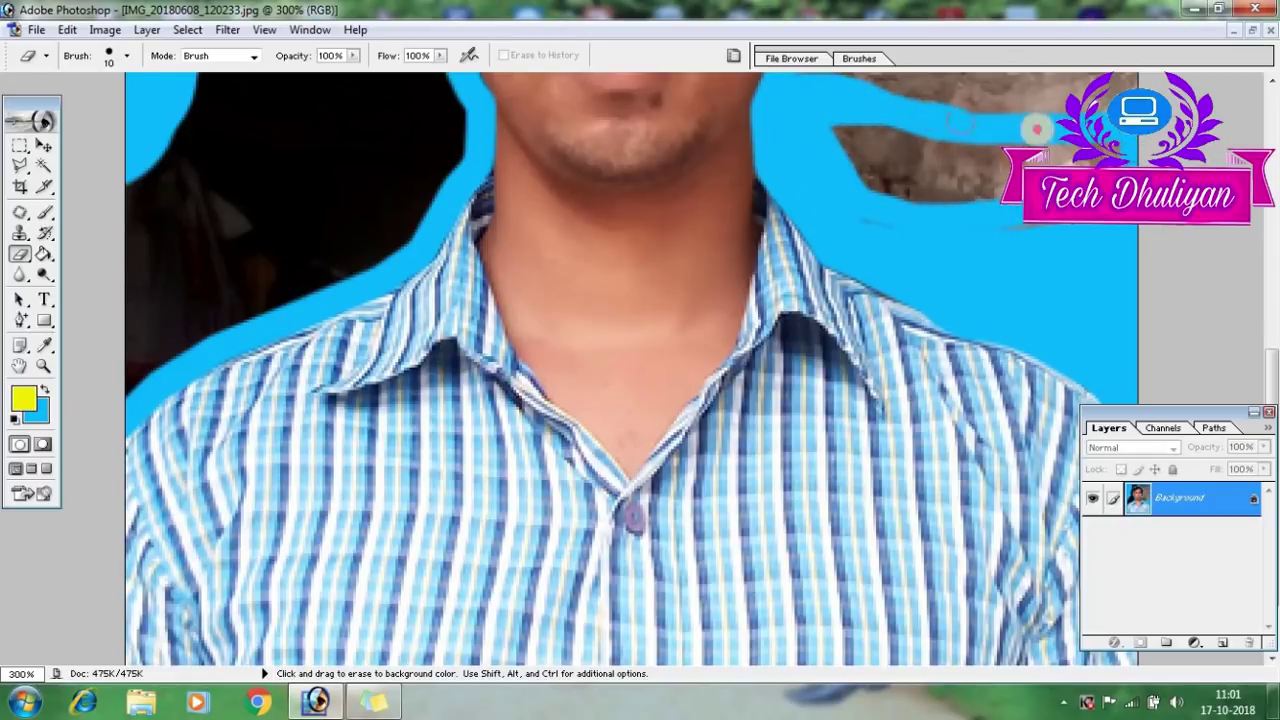
mouse_move(1037, 128)
mouse_down()
mouse_move(945, 140)
mouse_move(1055, 150)
mouse_up()
drag(920, 164, 860, 156)
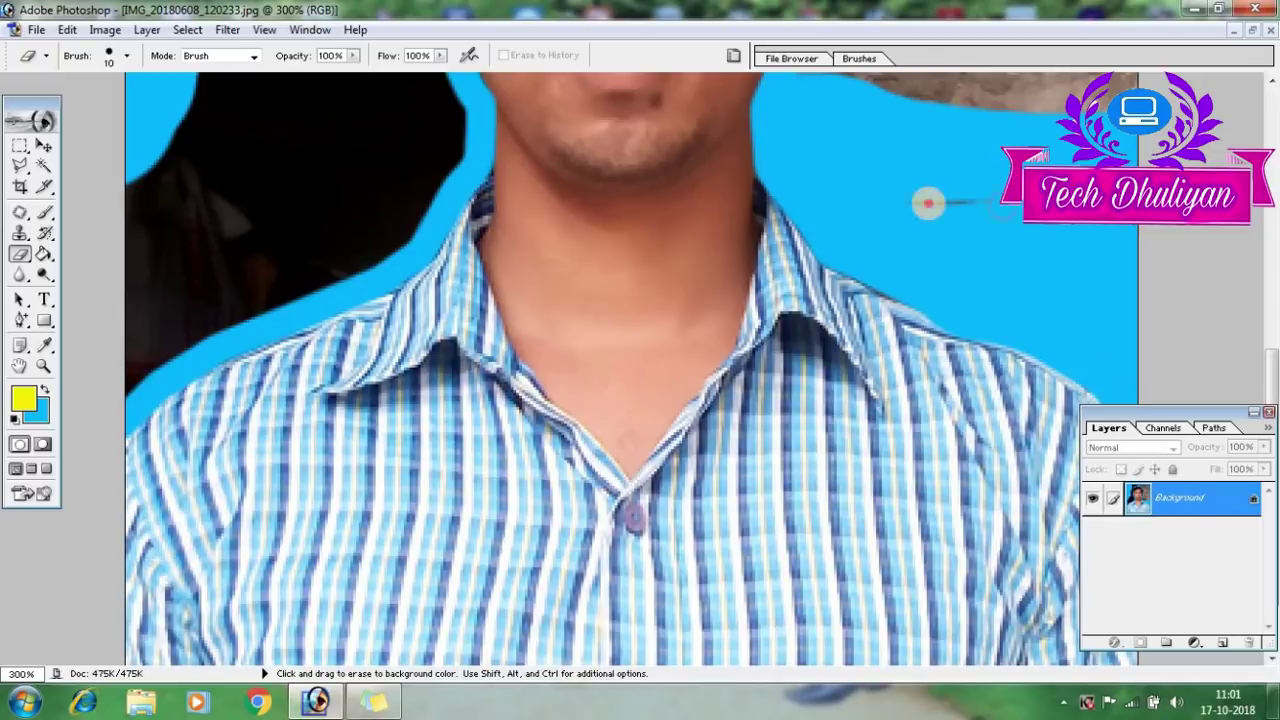
scroll(895, 202, up, 3)
scroll(1045, 250, up, 5)
scroll(1045, 250, up, 3)
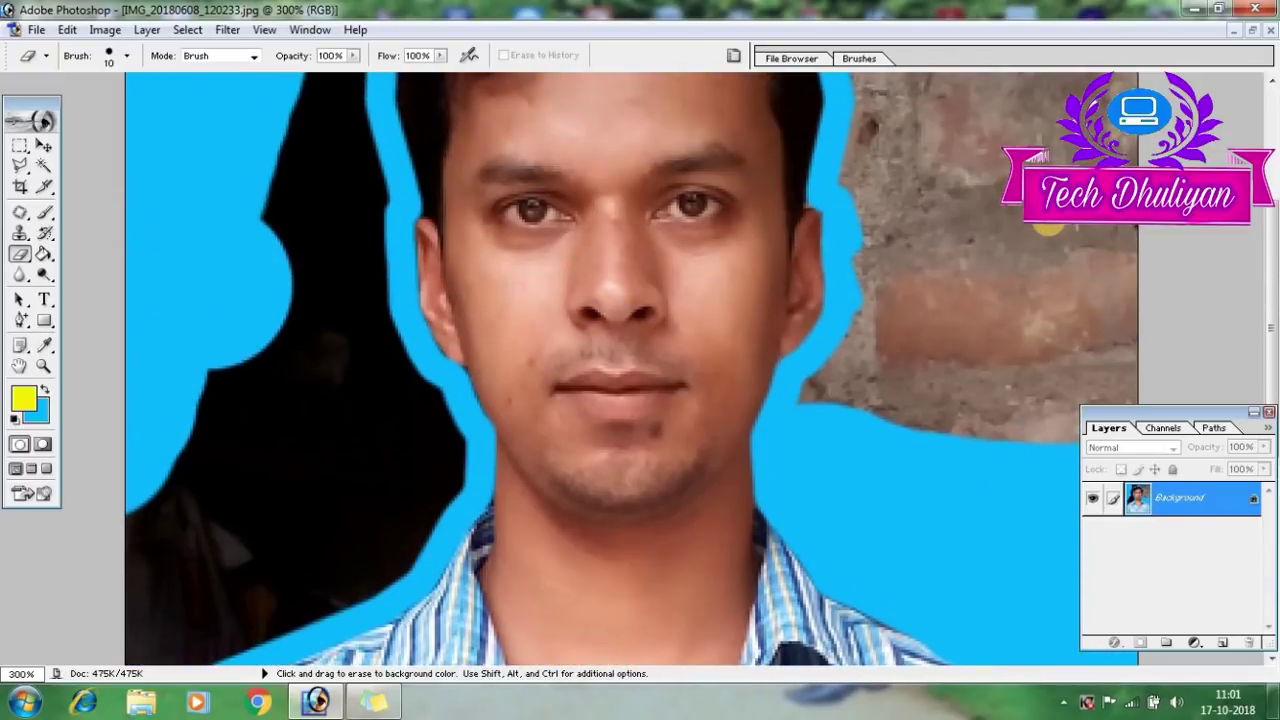
scroll(1045, 250, up, 3)
scroll(1045, 252, up, 1)
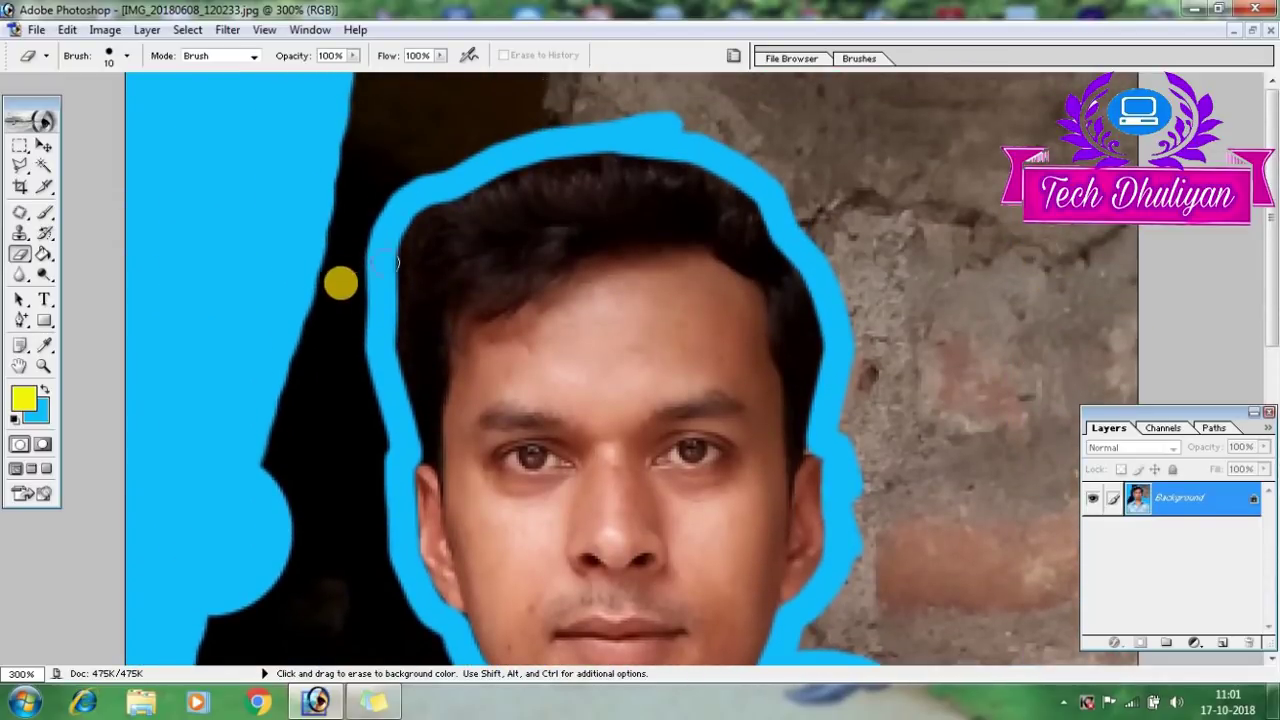
scroll(1036, 413, down, 1)
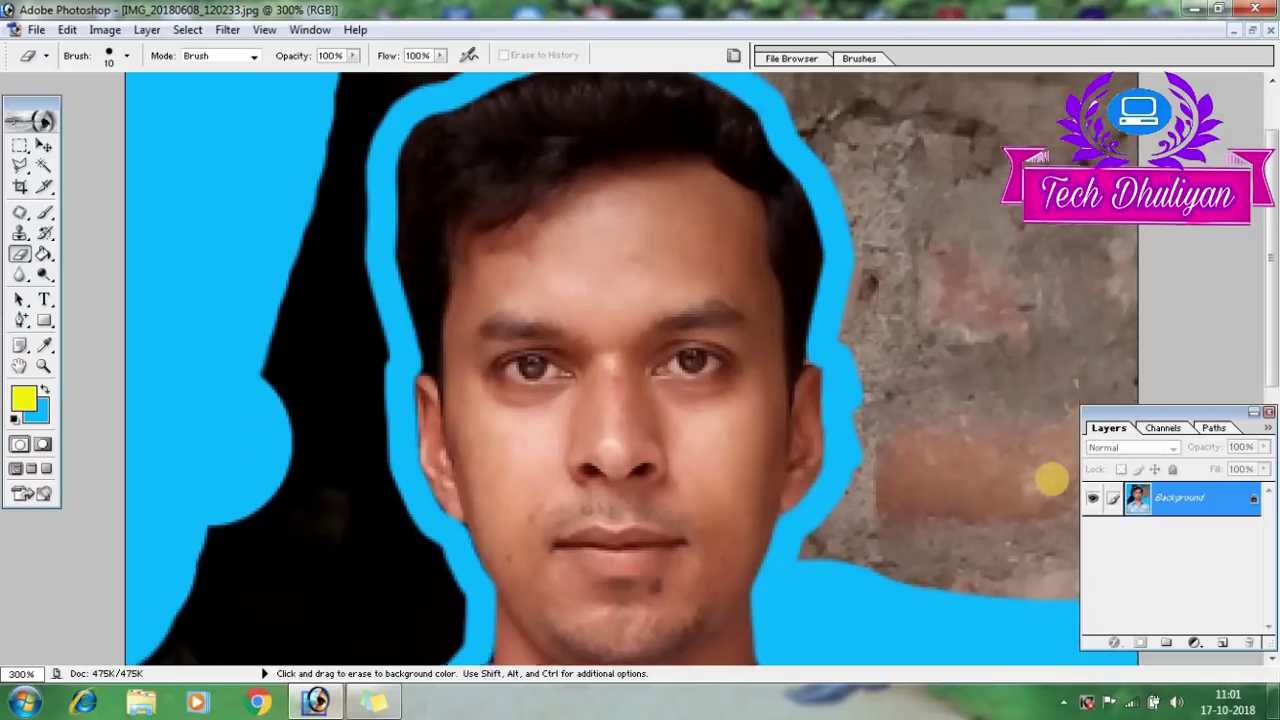
scroll(1052, 480, up, 1)
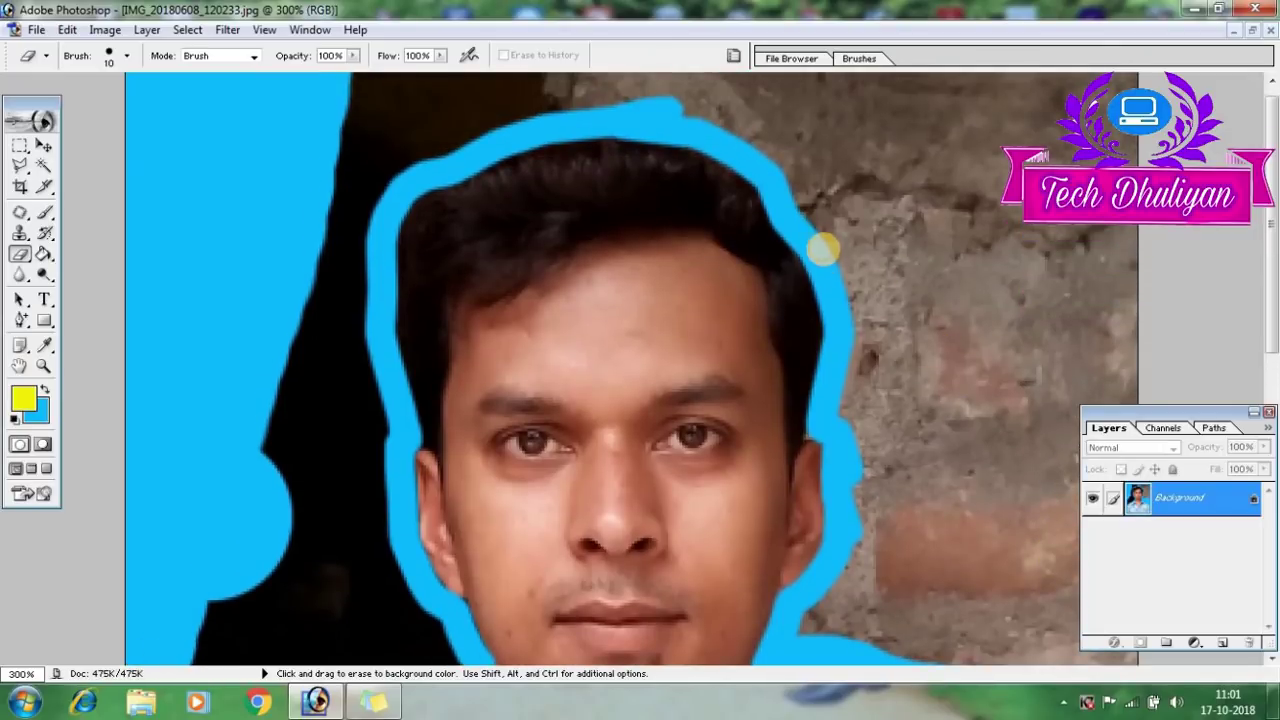
Zoom out, enlarge the eraser brush, and erase the remaining brown at the top right and beside the face
key(ctrl+minus)
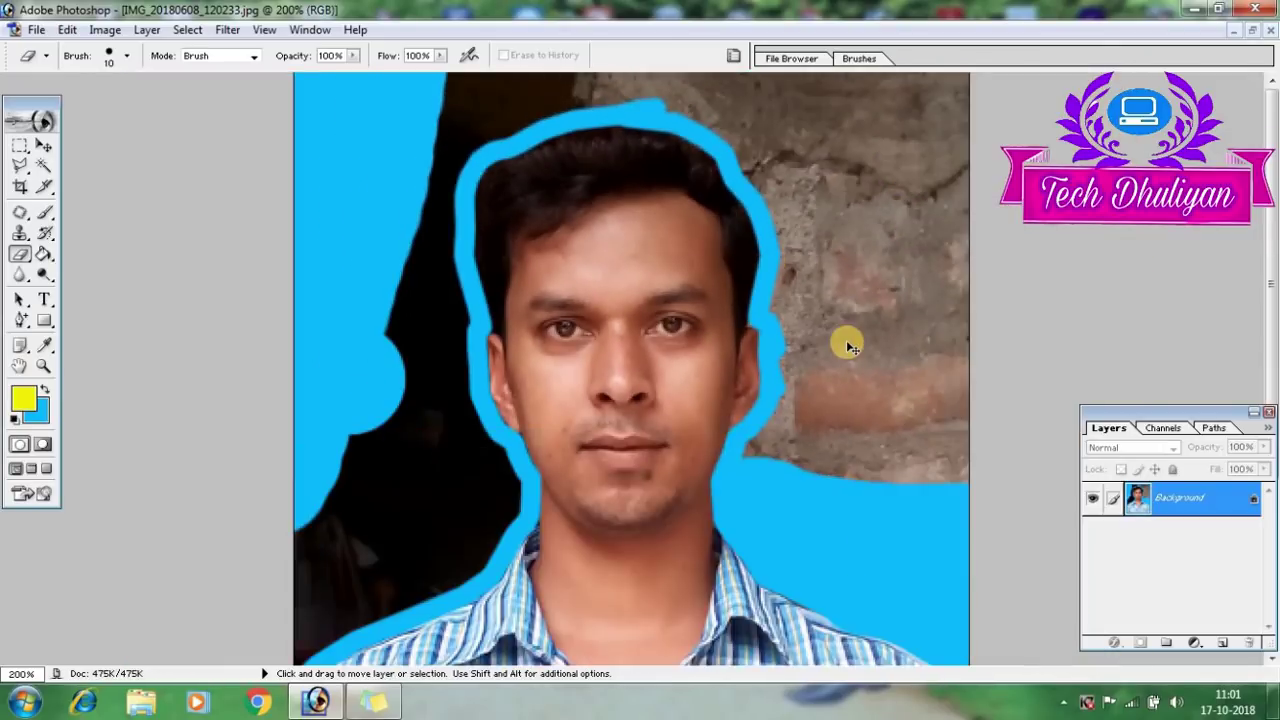
key(ctrl+minus)
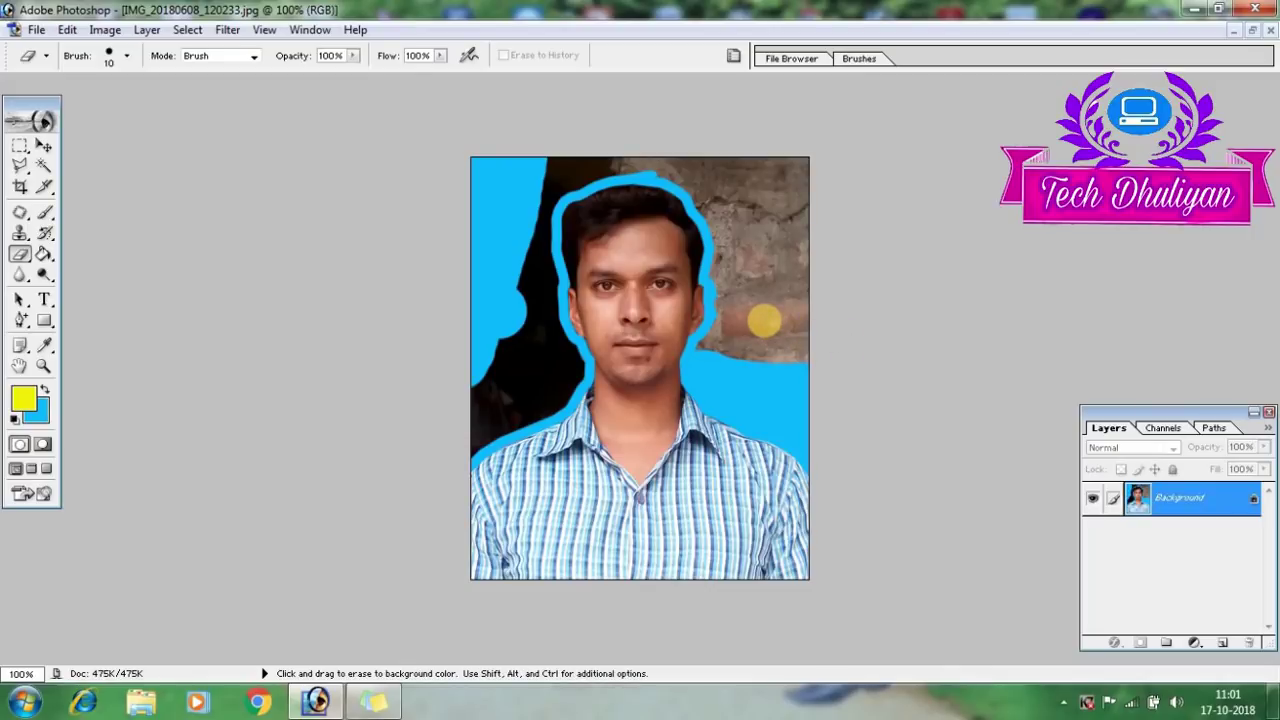
key(bracketright)
key(bracketright)
key(bracketright)
mouse_move(771, 183)
mouse_down()
mouse_move(797, 240)
mouse_move(755, 305)
mouse_up()
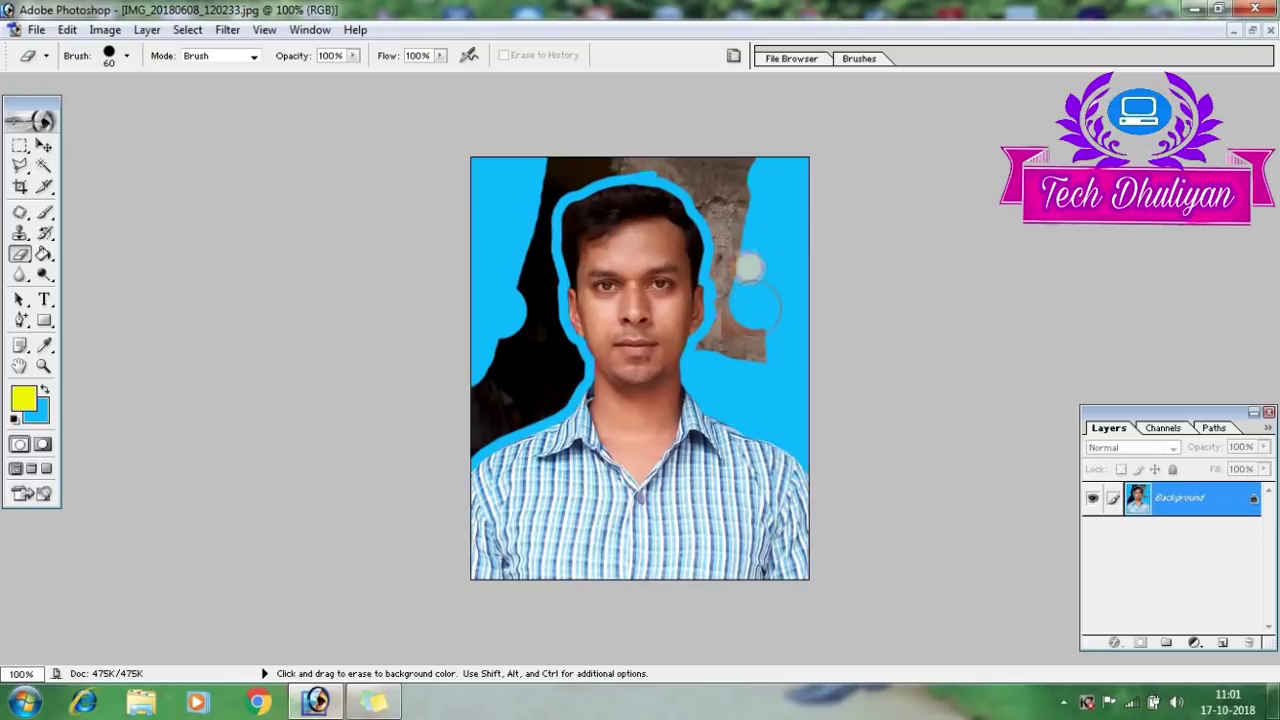
mouse_move(742, 260)
mouse_down()
mouse_move(729, 345)
mouse_move(757, 349)
mouse_move(766, 263)
mouse_move(729, 209)
mouse_move(728, 175)
mouse_move(746, 220)
mouse_move(678, 162)
mouse_move(586, 149)
mouse_move(580, 163)
mouse_move(551, 164)
mouse_move(545, 188)
mouse_move(543, 177)
mouse_move(555, 177)
mouse_move(531, 215)
mouse_move(520, 283)
mouse_move(540, 278)
mouse_move(557, 363)
mouse_move(534, 383)
mouse_move(543, 394)
mouse_move(486, 409)
mouse_move(455, 443)
mouse_move(503, 357)
mouse_move(500, 316)
mouse_up()
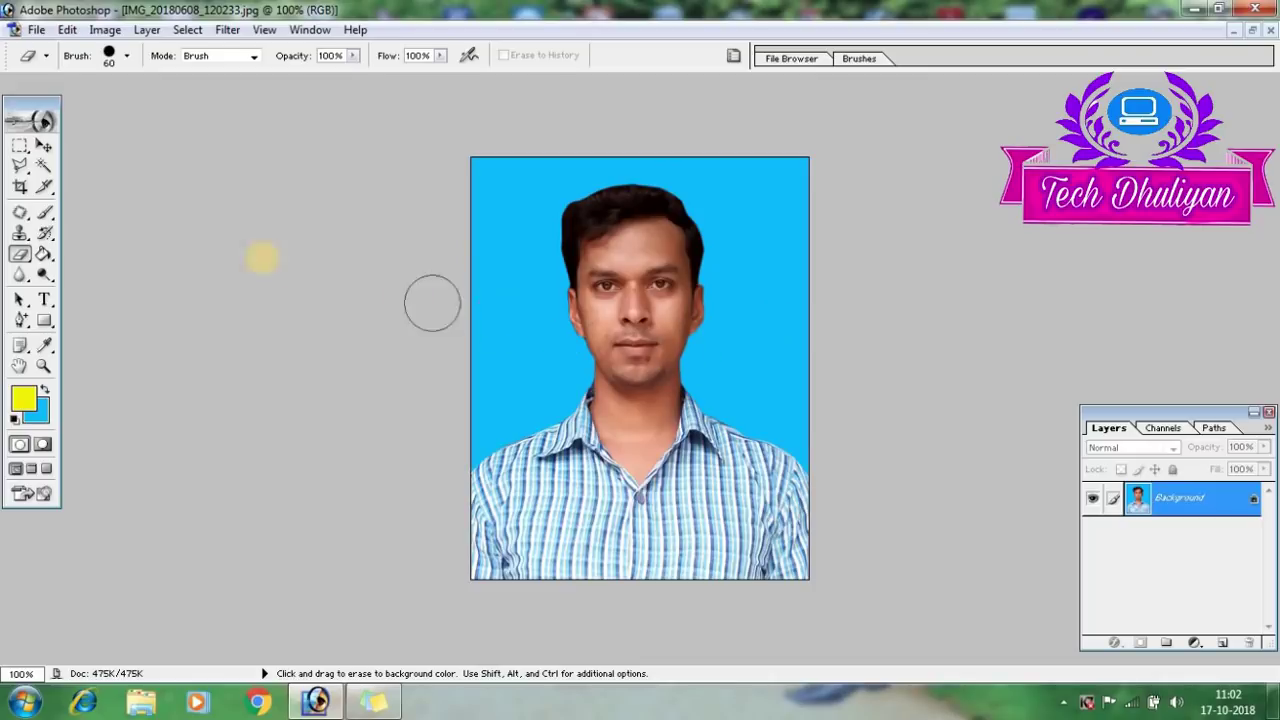
Apply a Curves adjustment lifting the midtones from input 109 to output 144
click(100, 31)
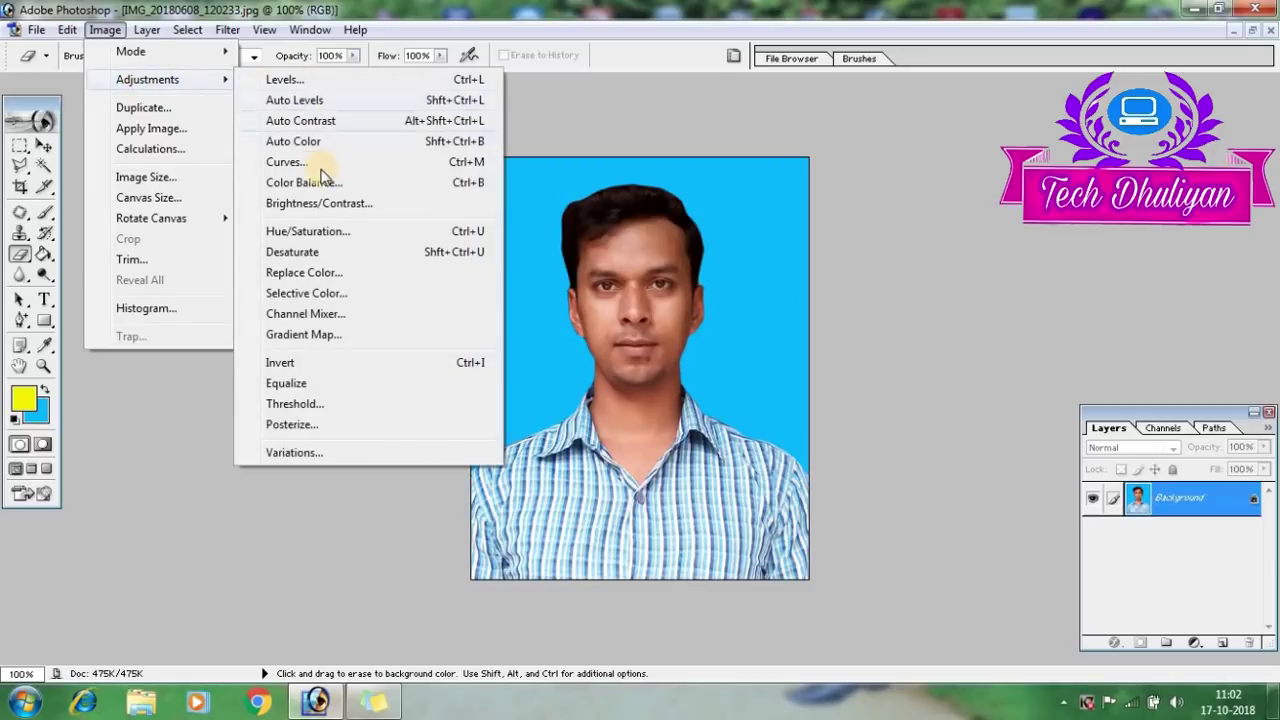
mouse_move(147, 79)
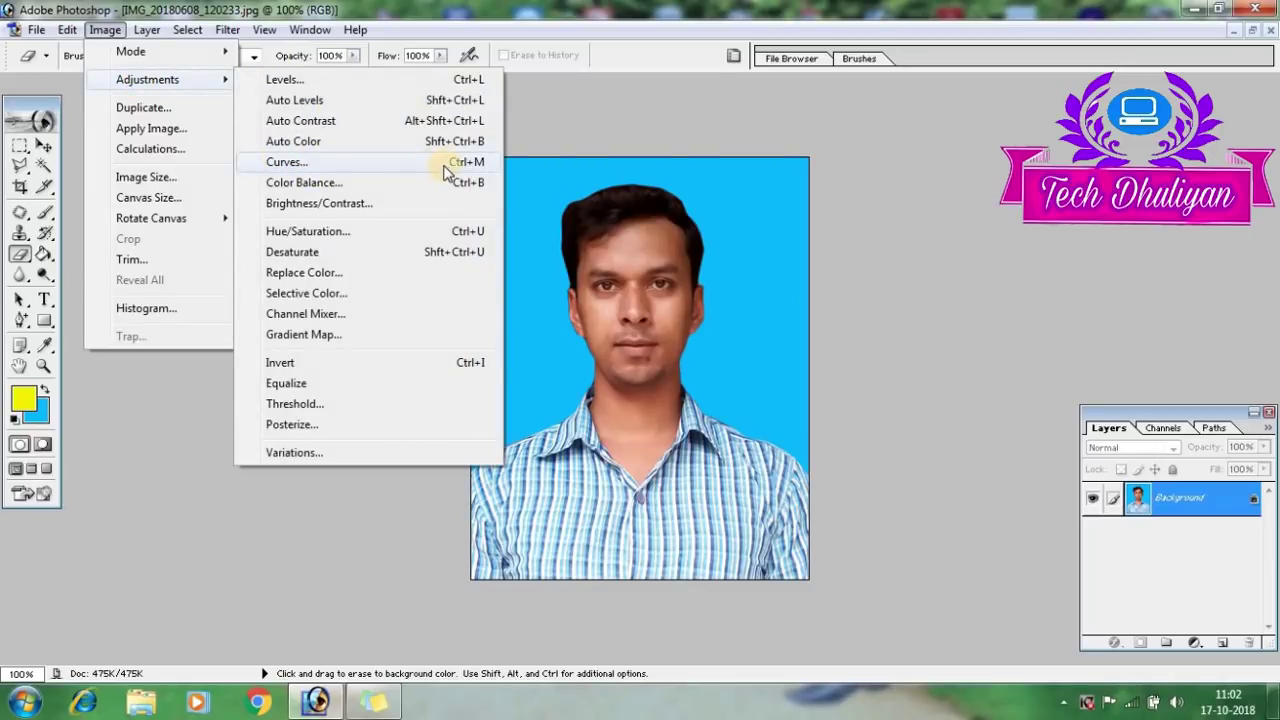
click(296, 168)
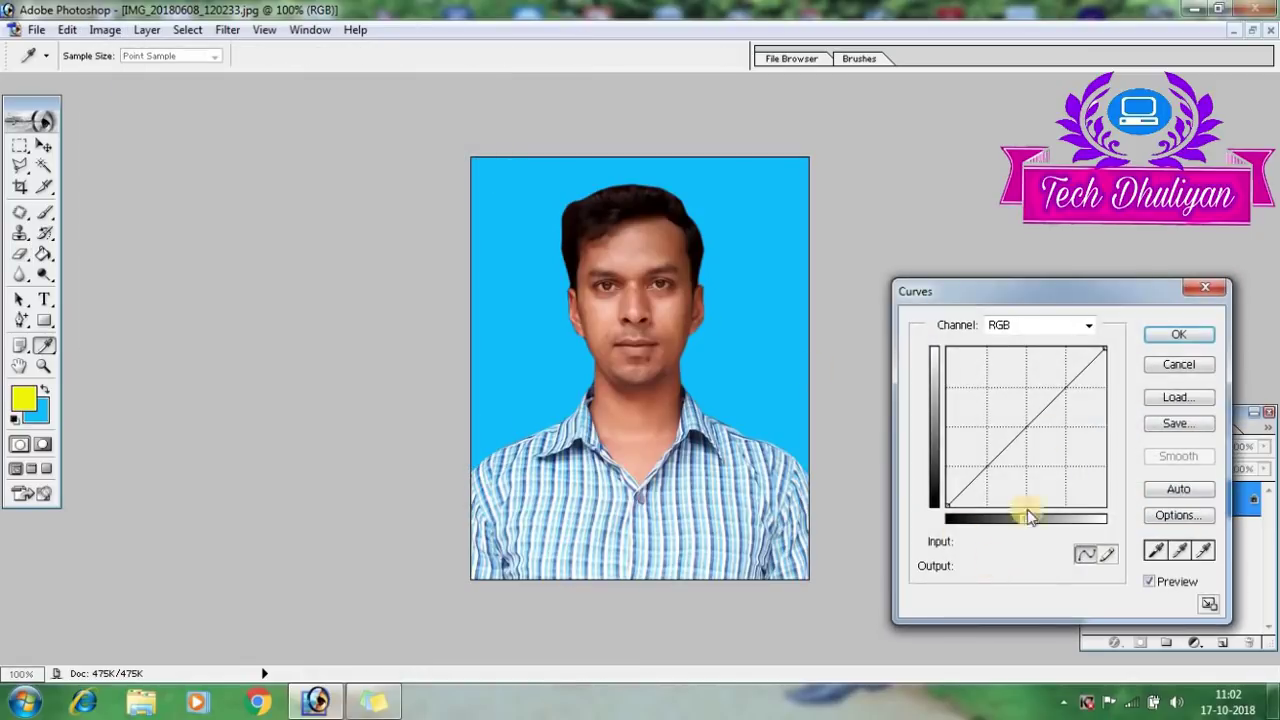
drag(1020, 297, 1007, 180)
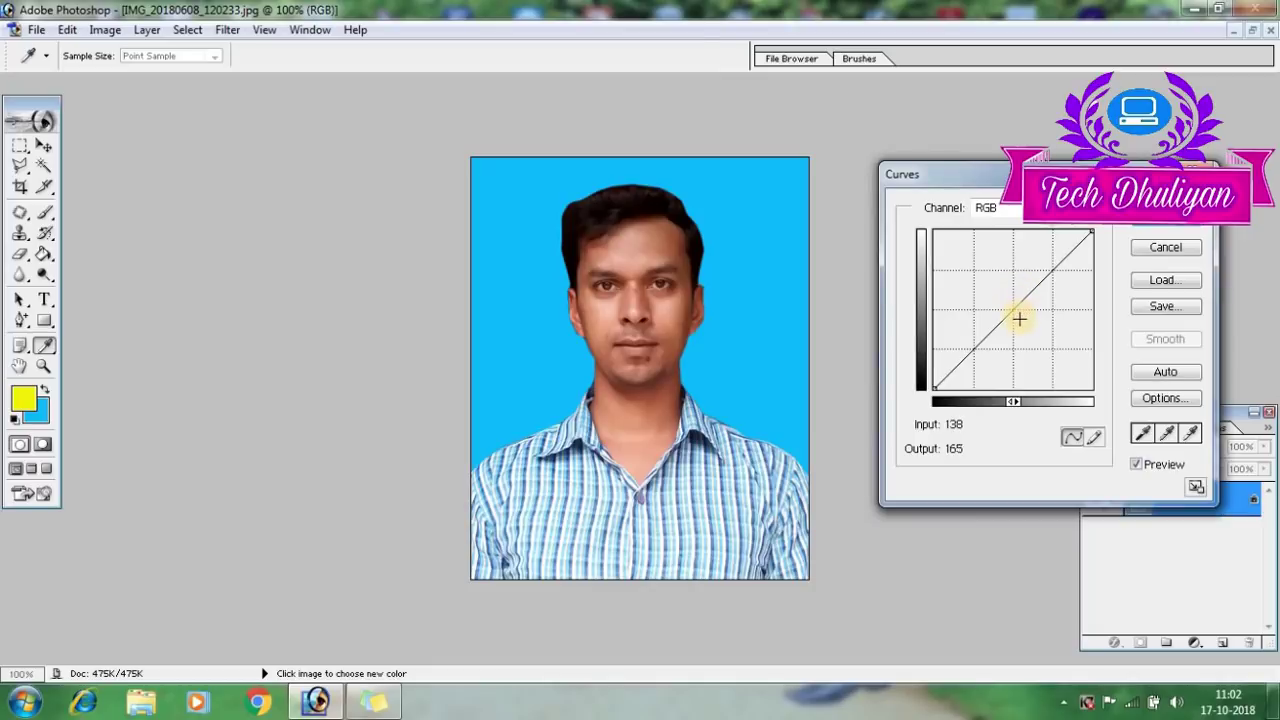
drag(1003, 320, 1004, 300)
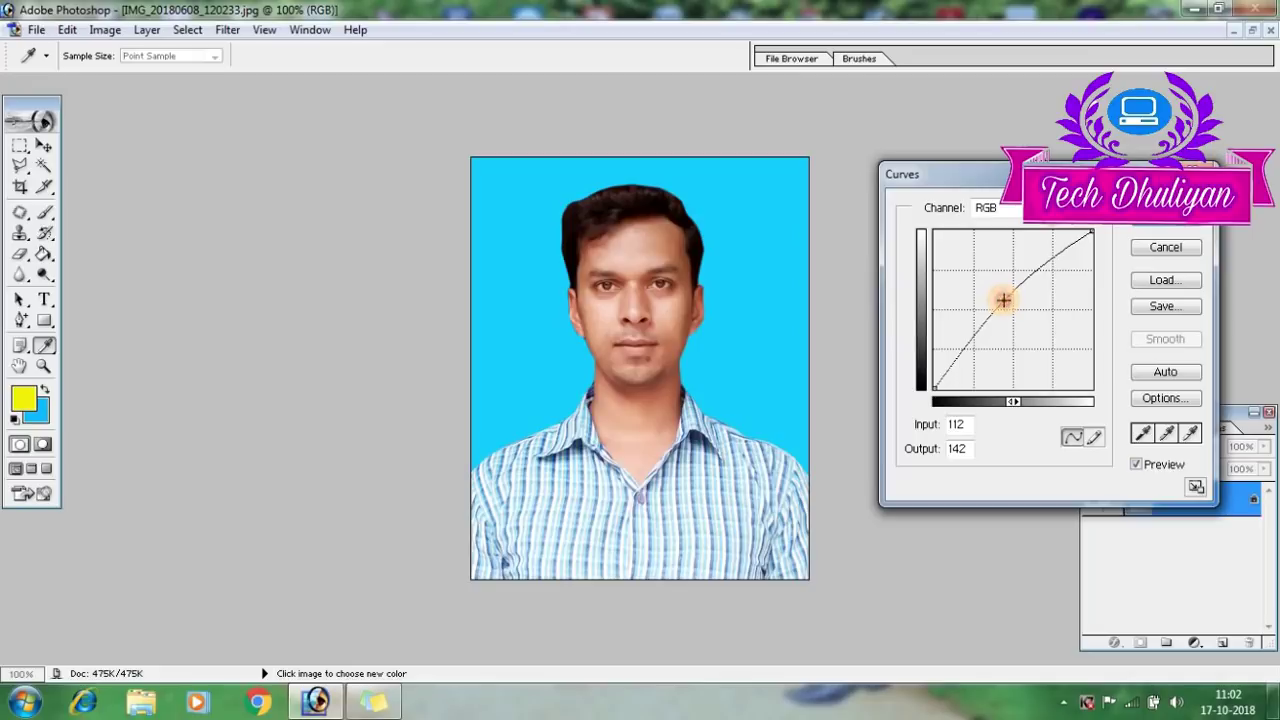
drag(1003, 300, 1002, 299)
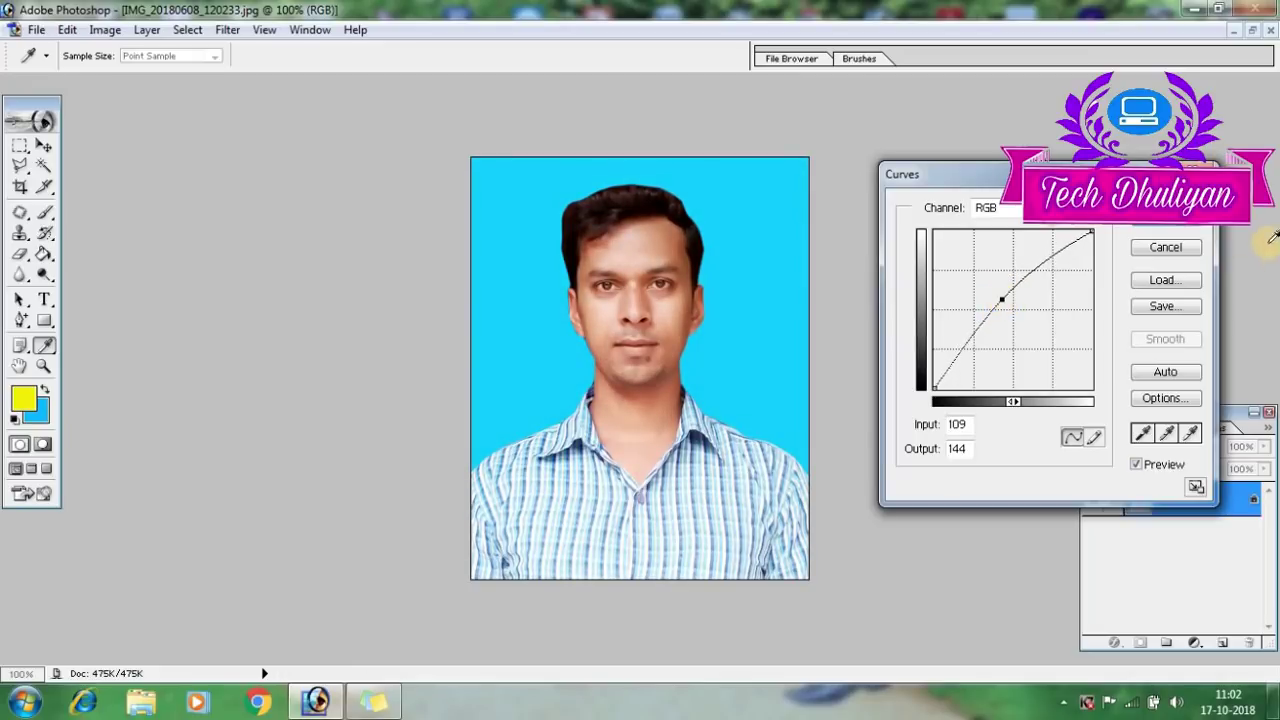
click(1174, 227)
key(e)
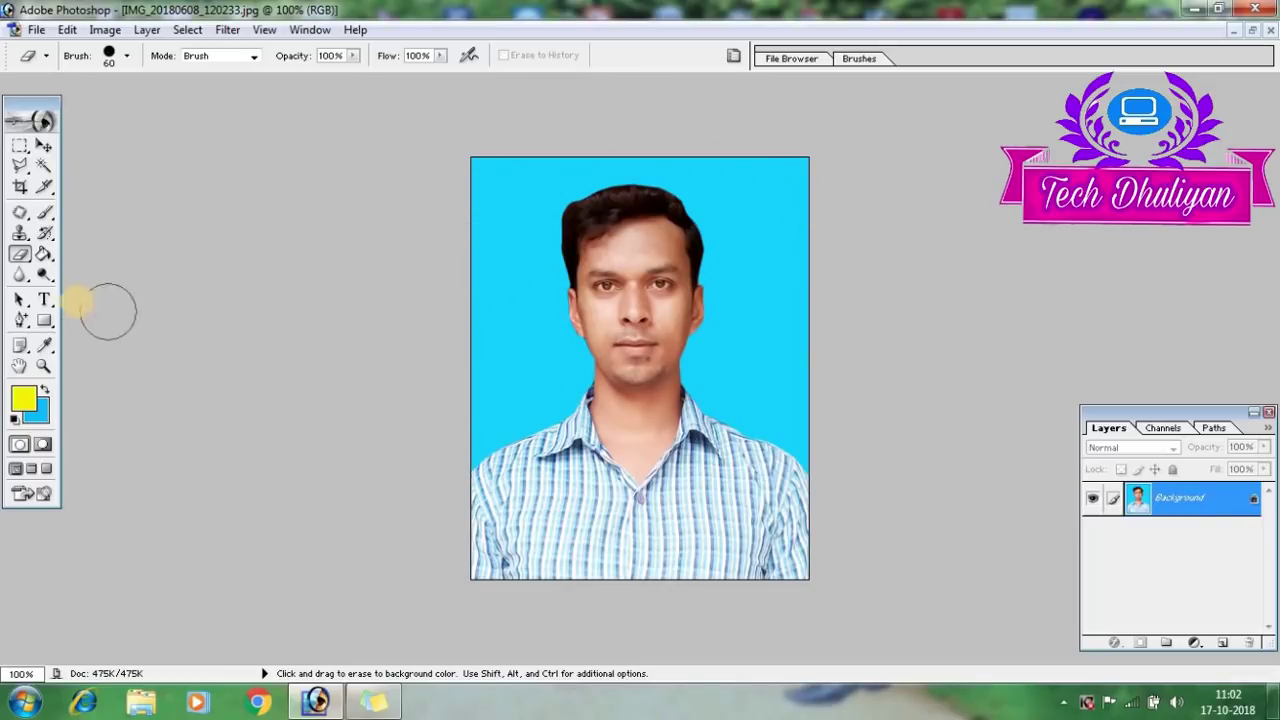
Magic-wand select the background, fill it with the blue background colour, and deselect
click(39, 168)
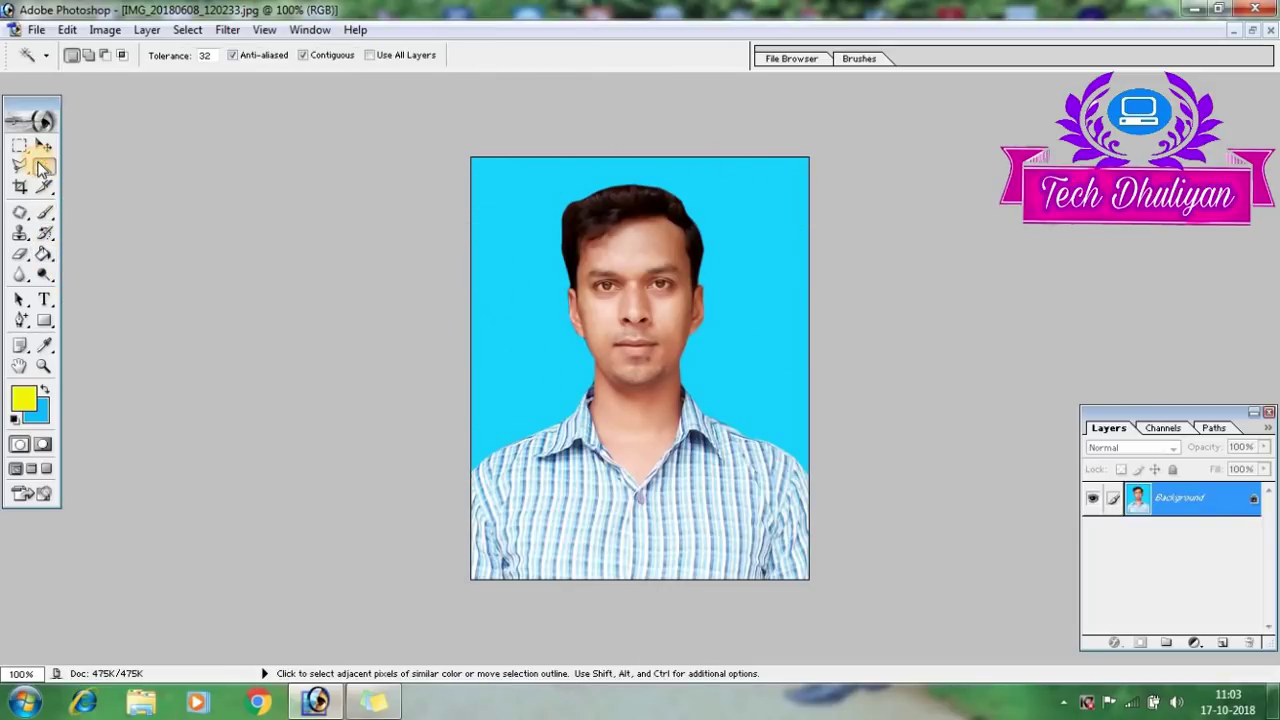
click(500, 240)
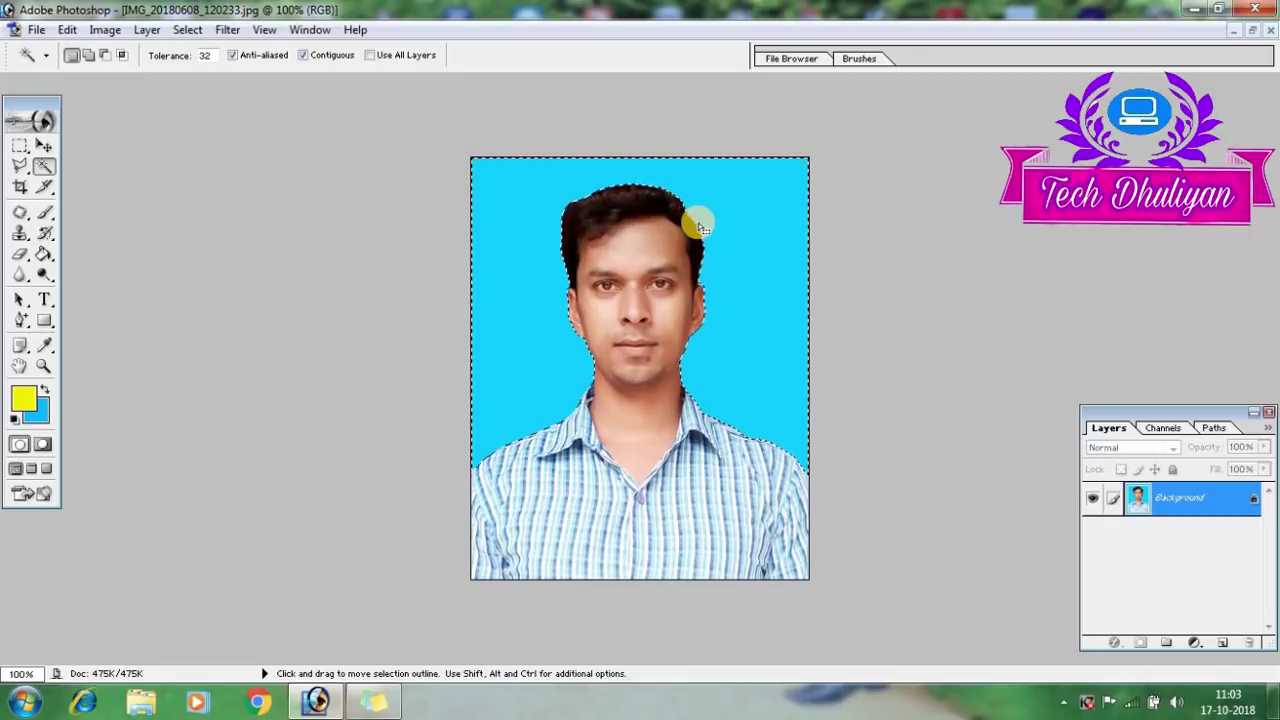
key(ctrl+BackSpace)
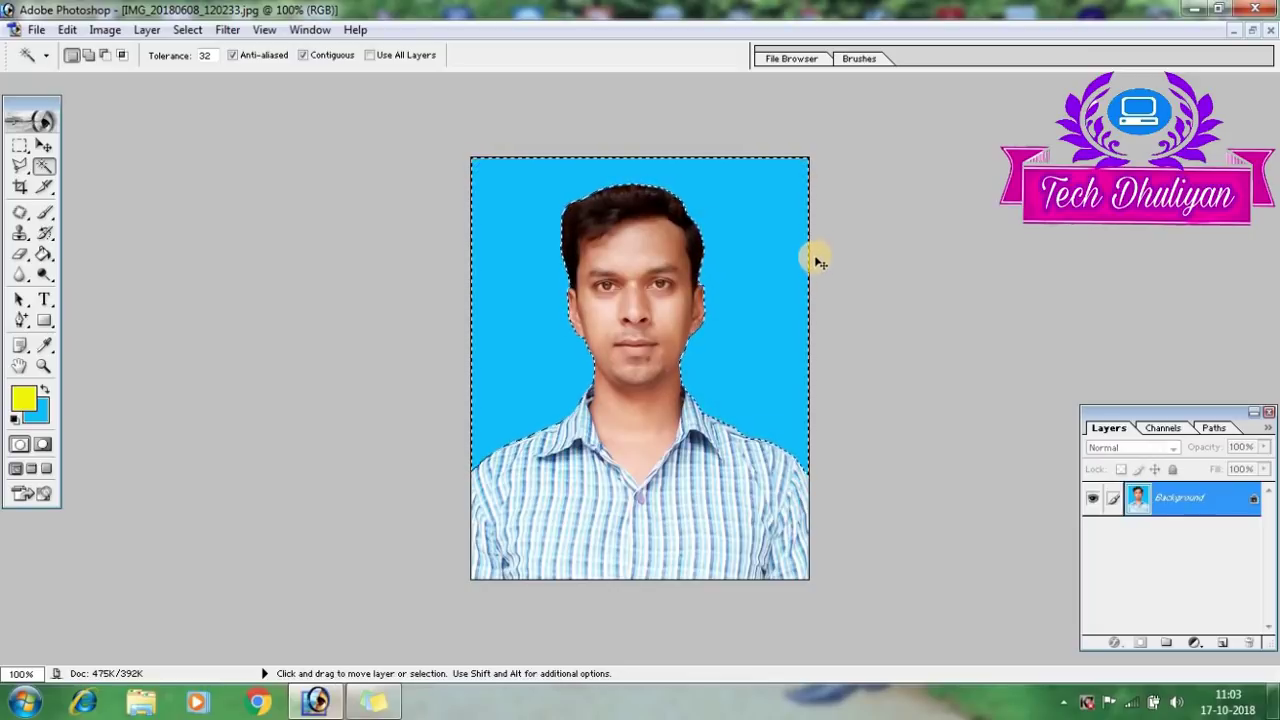
key(ctrl+d)
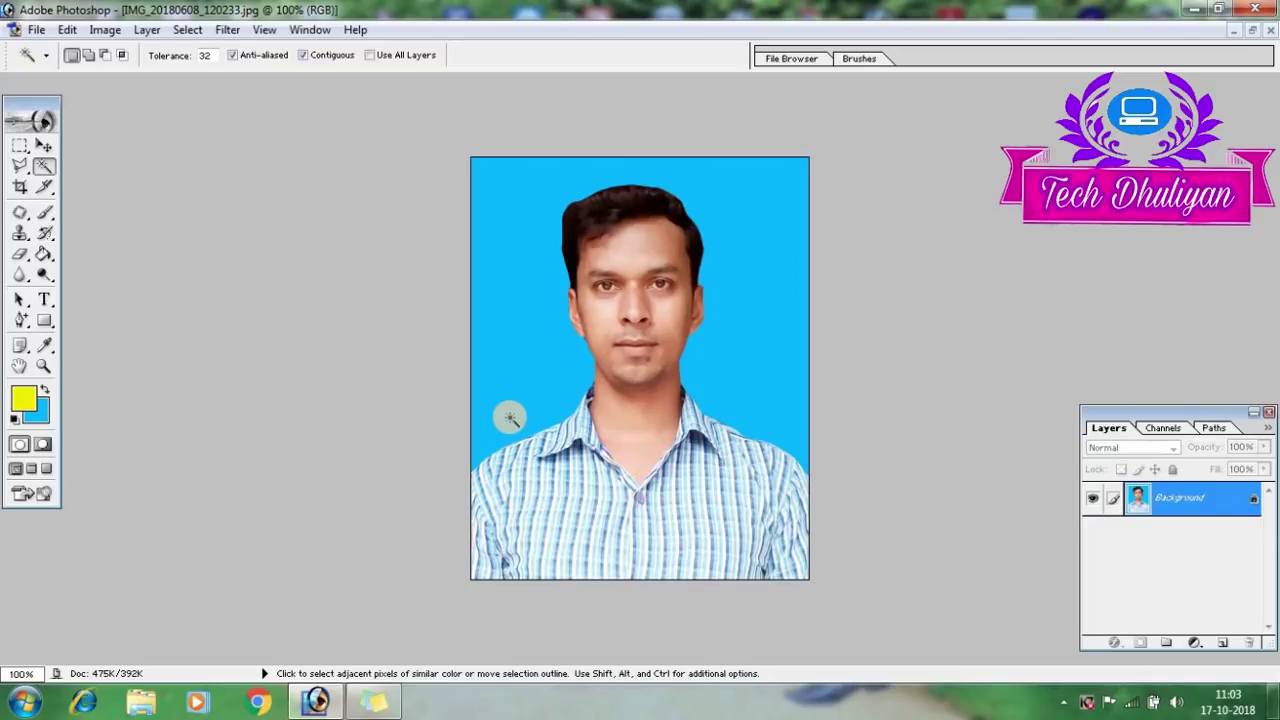
click(517, 320)
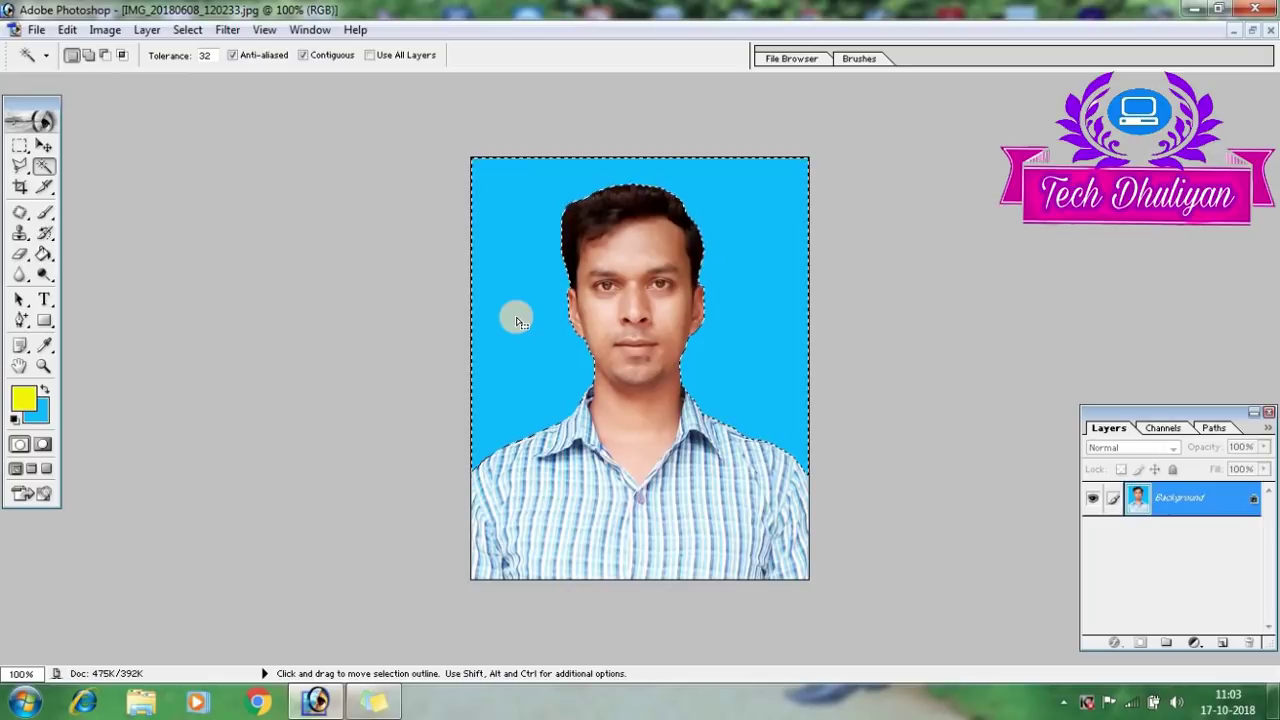
key(ctrl)
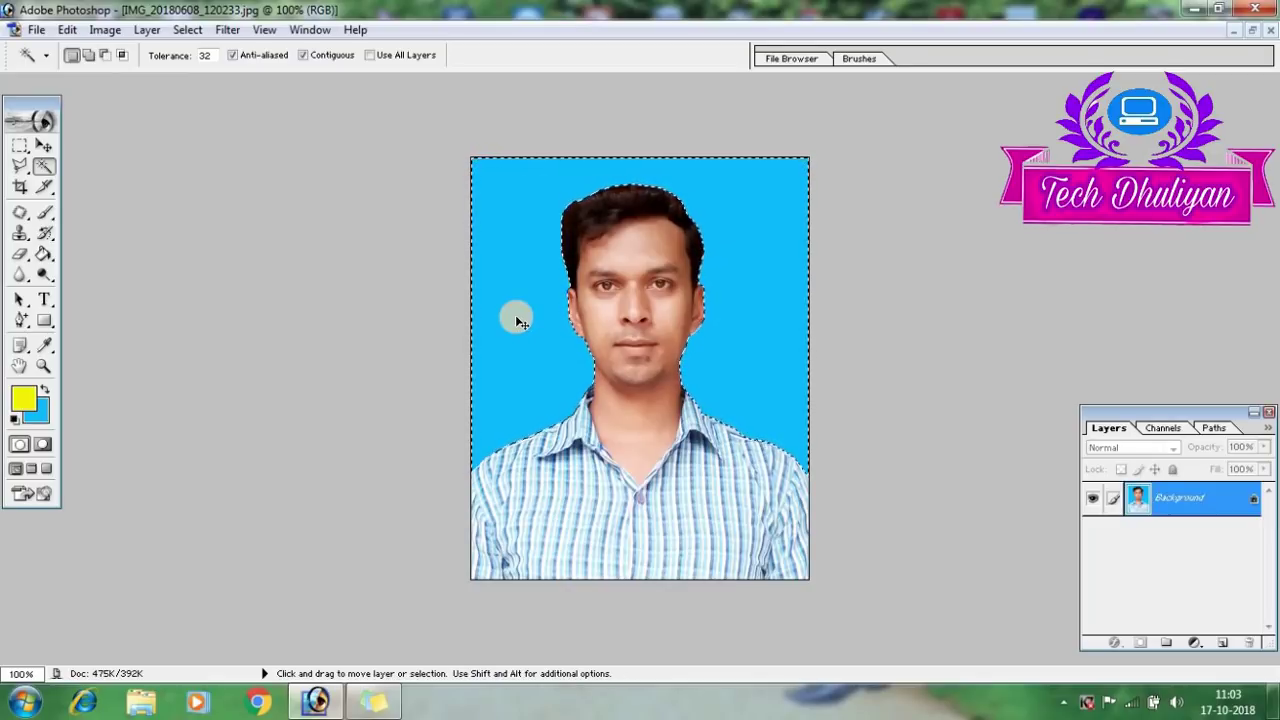
key(ctrl+d)
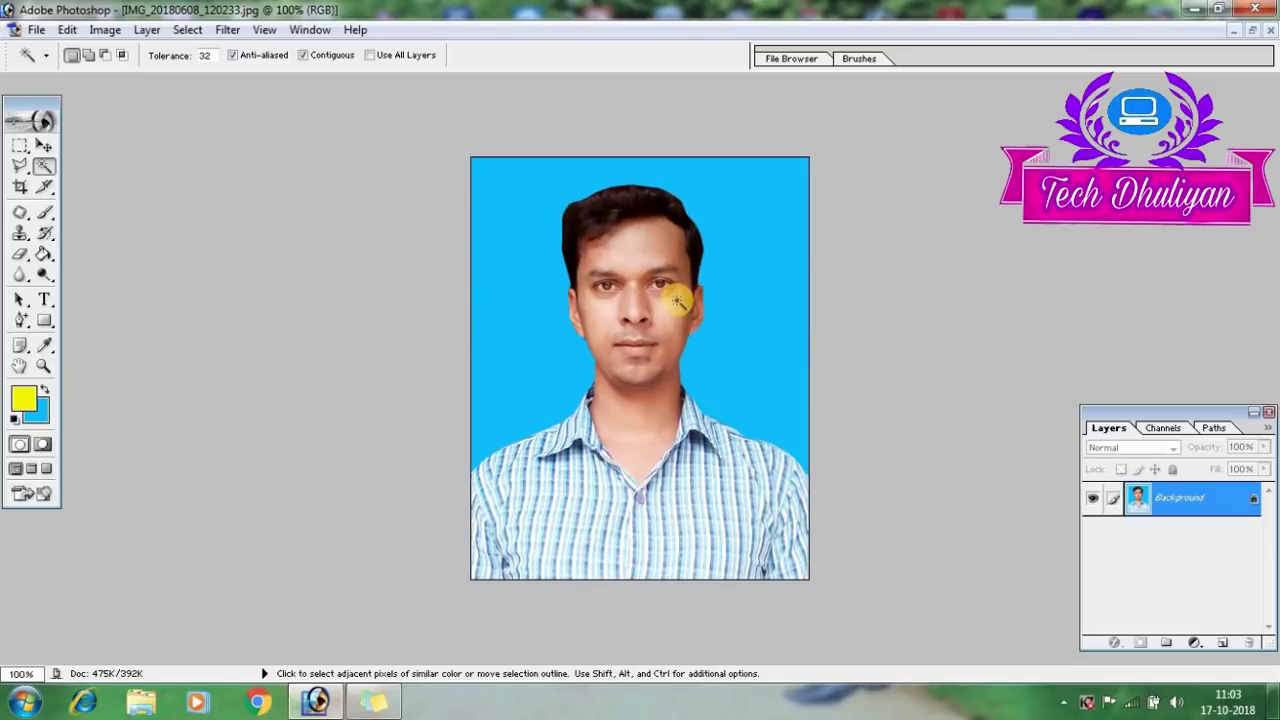
Use the Burn tool at 56% midtone exposure to darken the hairline
scroll(676, 300, down, 2)
scroll(676, 300, up, 3)
scroll(676, 300, up, 3)
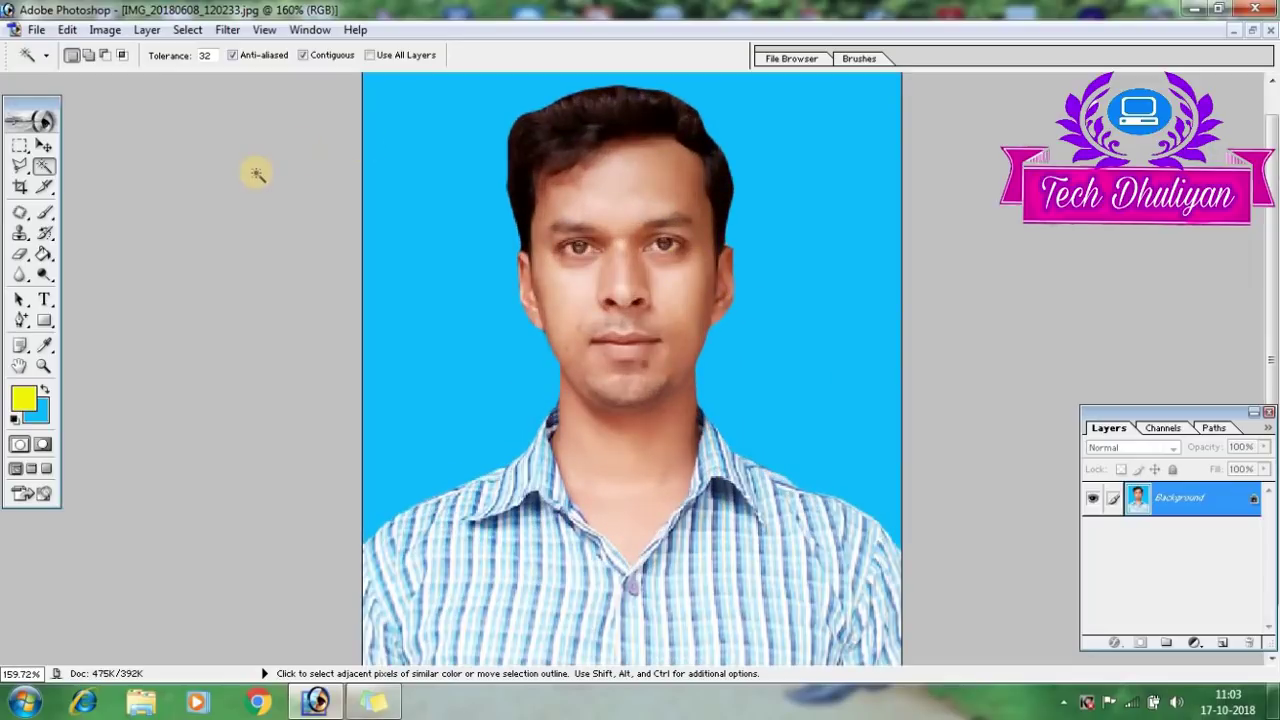
click(46, 278)
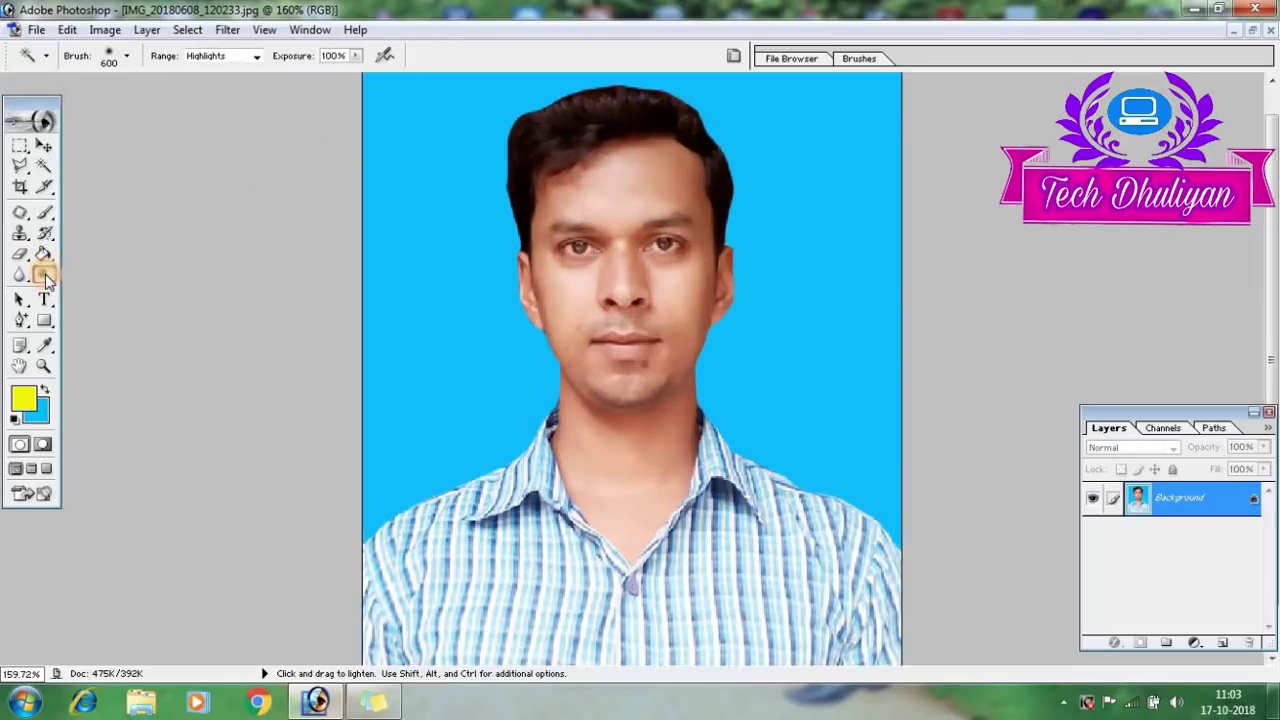
right_click(46, 278)
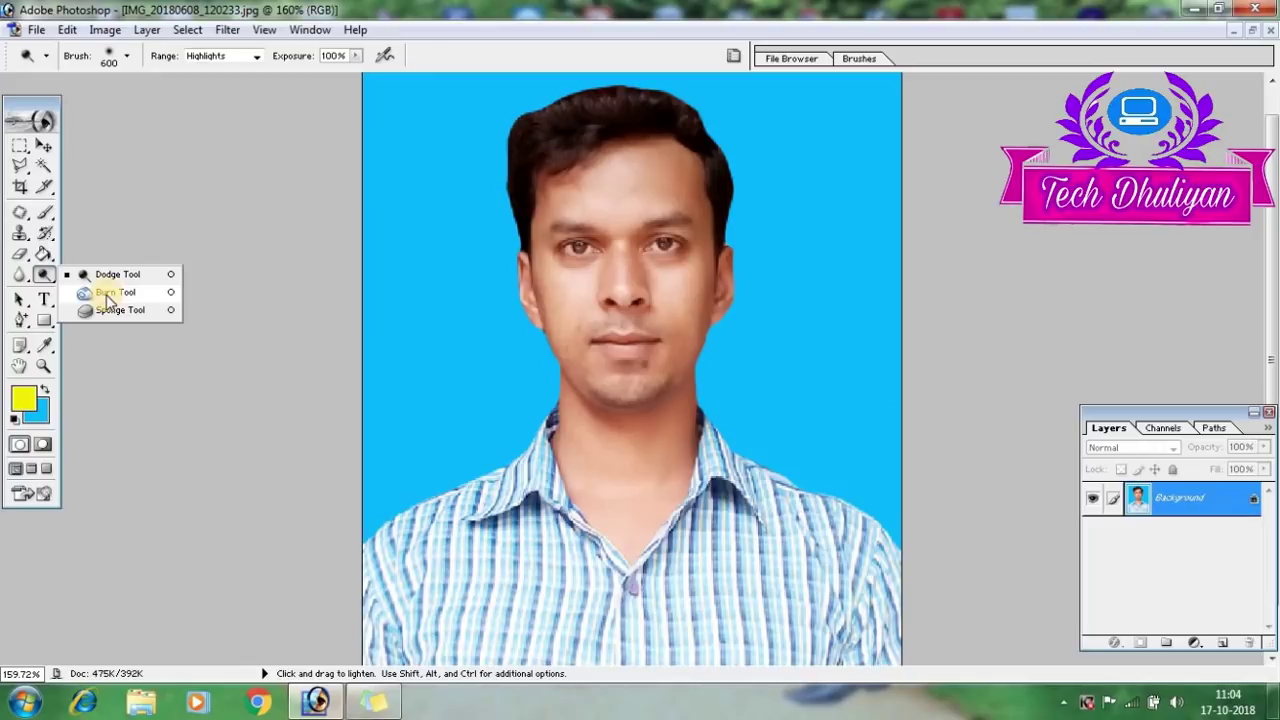
click(108, 292)
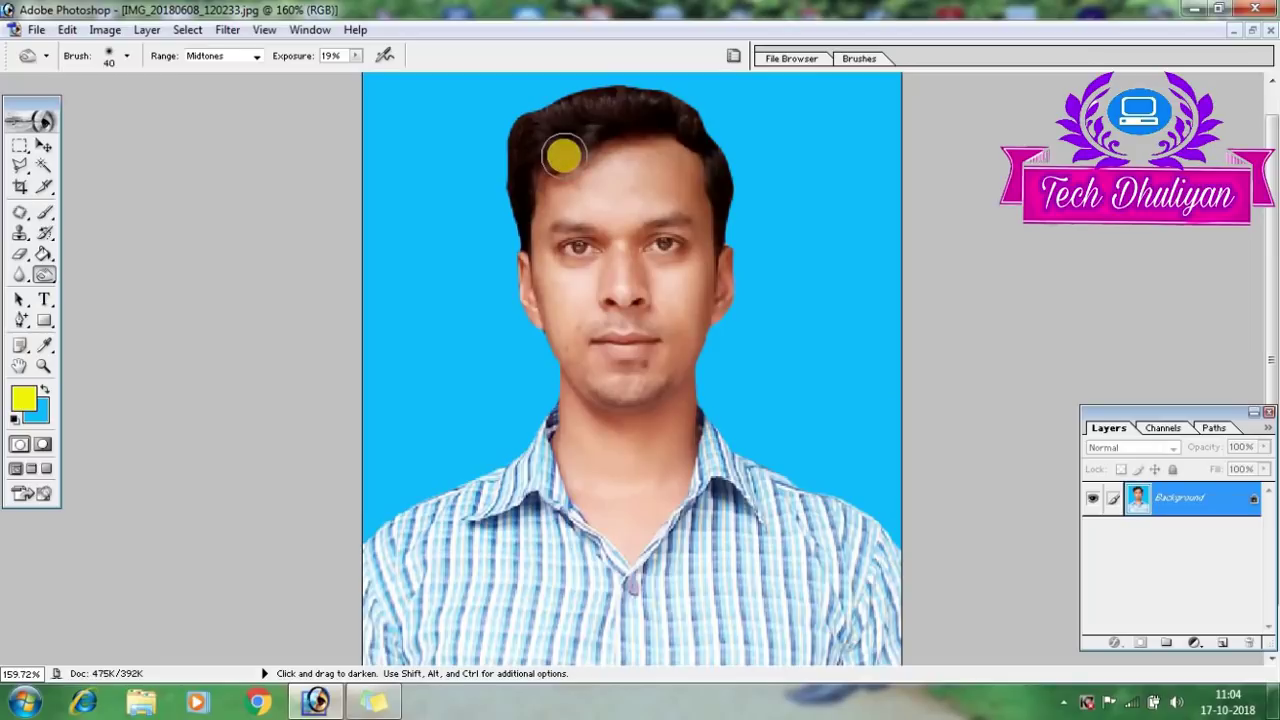
mouse_move(563, 160)
mouse_down()
mouse_move(543, 127)
mouse_move(571, 106)
mouse_move(631, 106)
mouse_move(597, 103)
mouse_move(528, 130)
mouse_move(594, 109)
mouse_move(583, 106)
mouse_move(690, 126)
mouse_move(729, 223)
mouse_move(694, 129)
mouse_move(607, 120)
mouse_up()
click(325, 58)
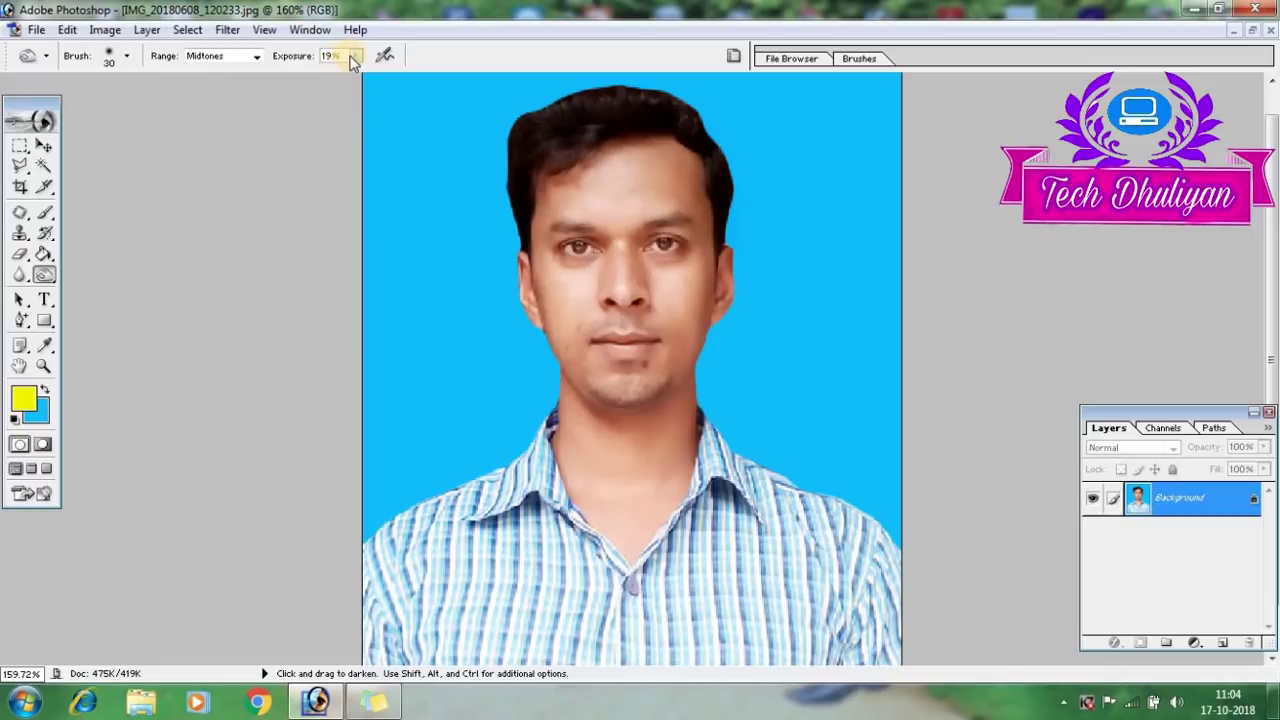
click(355, 56)
mouse_move(600, 100)
mouse_down()
mouse_move(543, 120)
mouse_move(529, 160)
mouse_move(529, 131)
mouse_move(657, 120)
mouse_move(609, 91)
mouse_move(669, 114)
mouse_move(722, 168)
mouse_move(726, 192)
mouse_move(600, 125)
mouse_move(520, 186)
mouse_move(526, 143)
mouse_move(611, 137)
mouse_move(591, 126)
mouse_move(541, 160)
mouse_move(563, 126)
mouse_move(657, 109)
mouse_move(731, 191)
mouse_up()
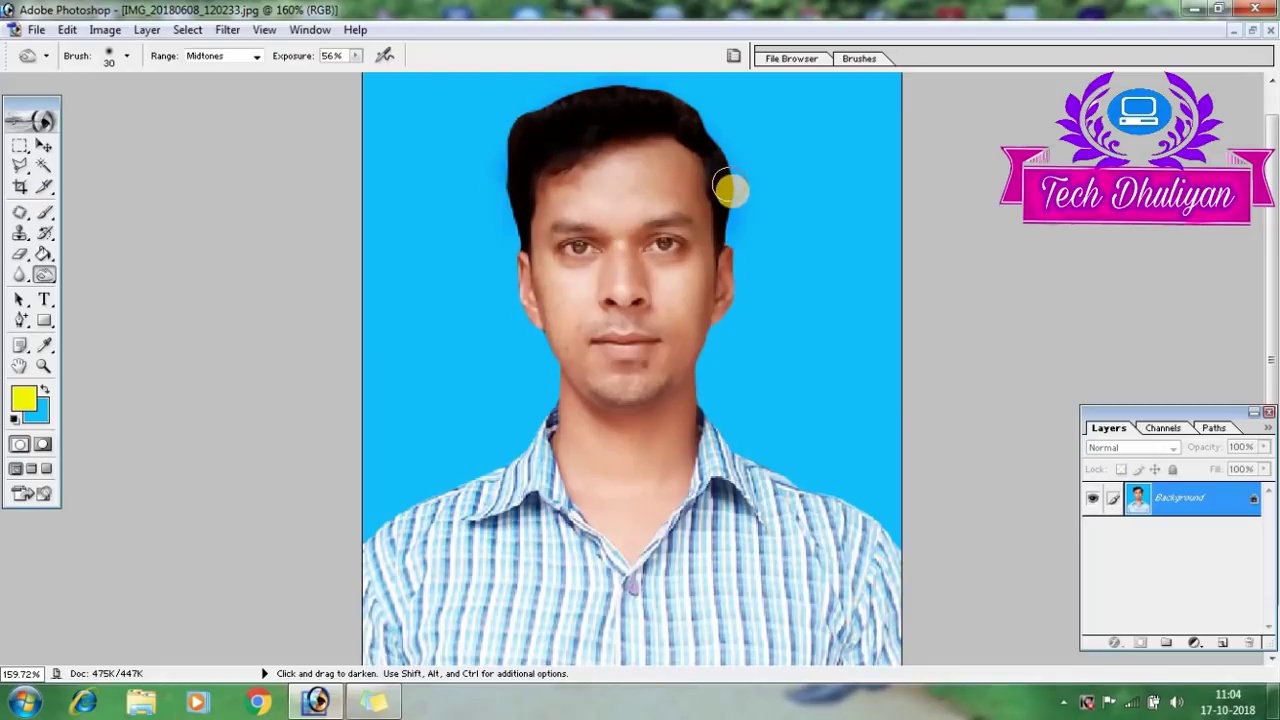
With a size-10 brush, darken both eyebrows, both eyes and across the forehead
scroll(731, 190, down, 2)
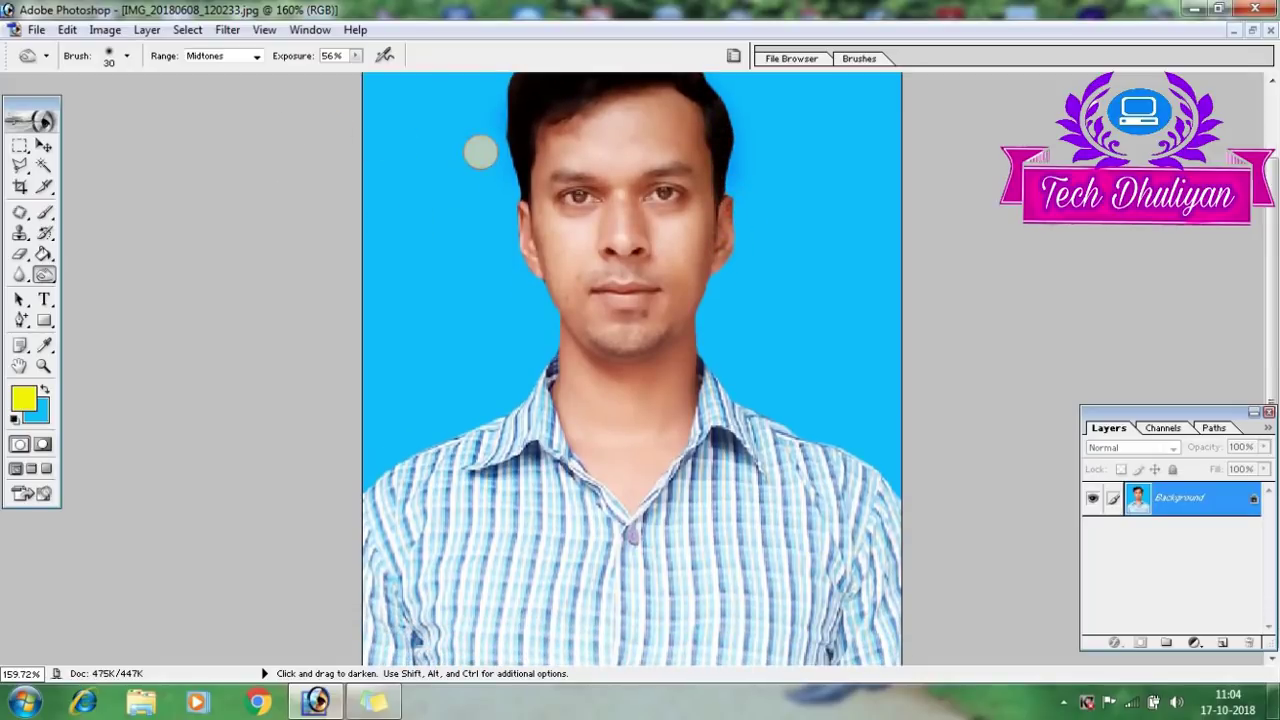
drag(563, 163, 586, 178)
key(bracketleft)
key(bracketleft)
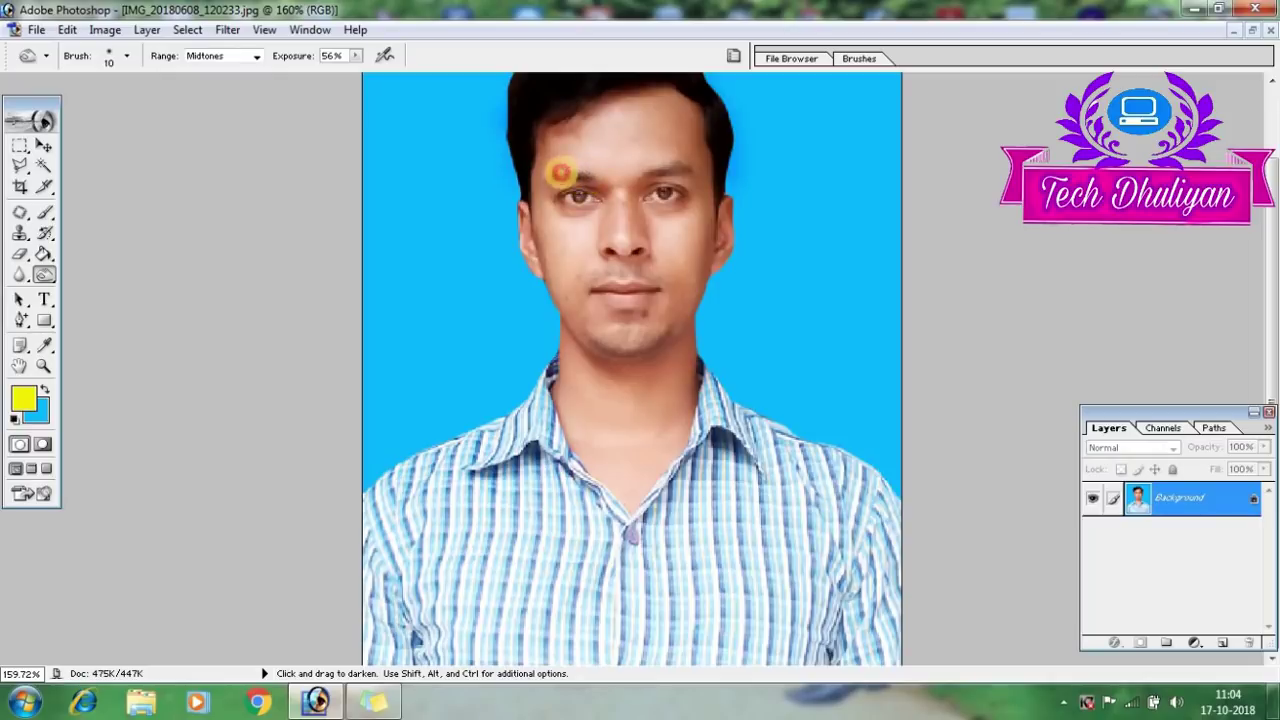
mouse_move(666, 177)
mouse_down()
mouse_move(643, 178)
mouse_move(668, 190)
mouse_up()
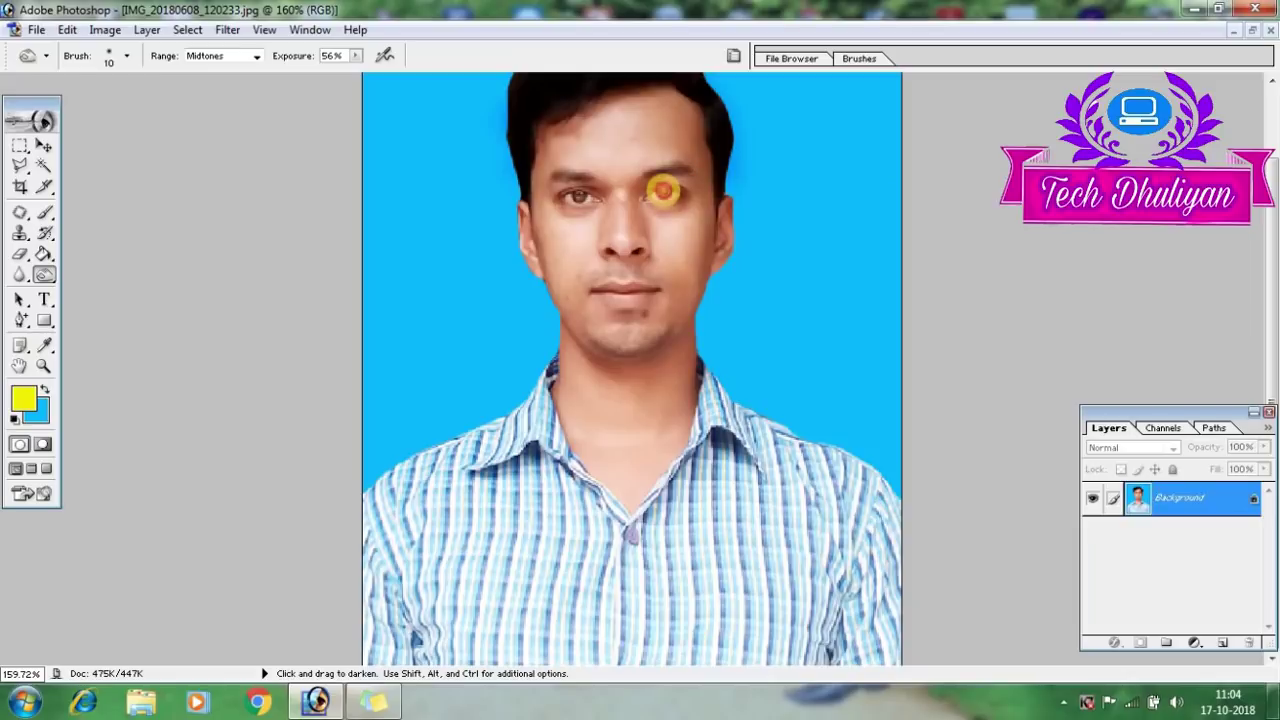
click(665, 190)
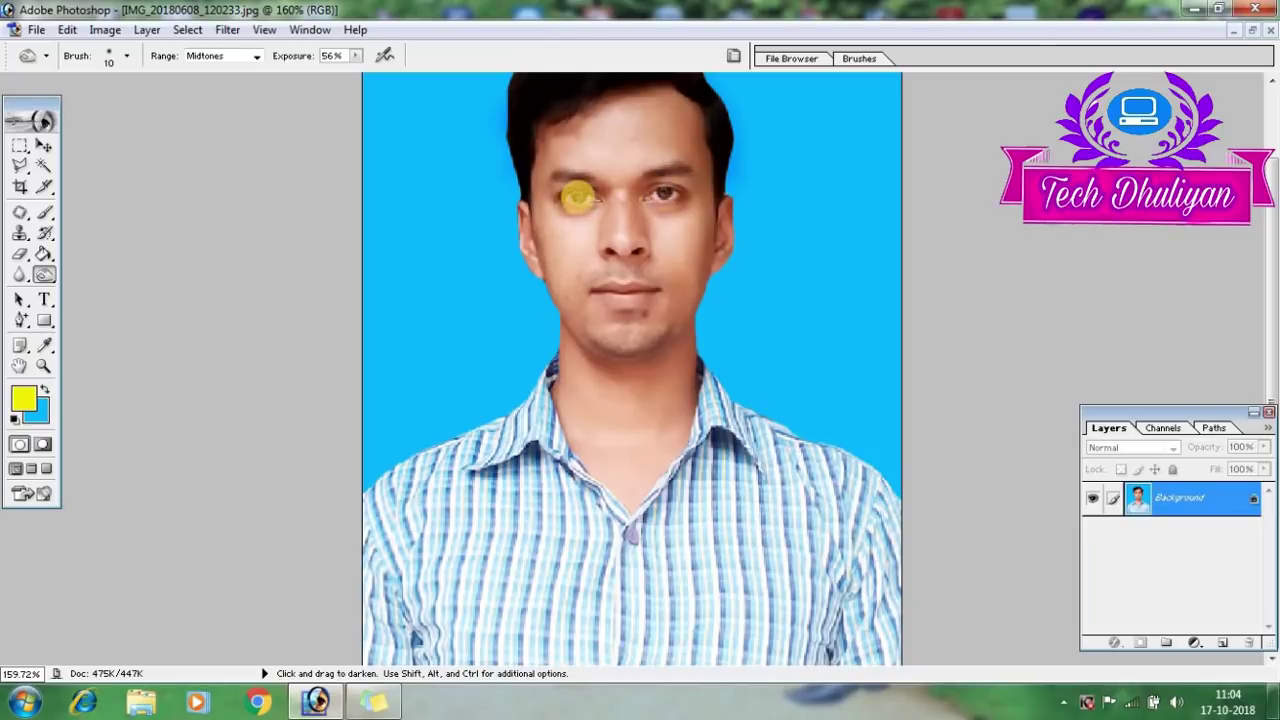
click(583, 196)
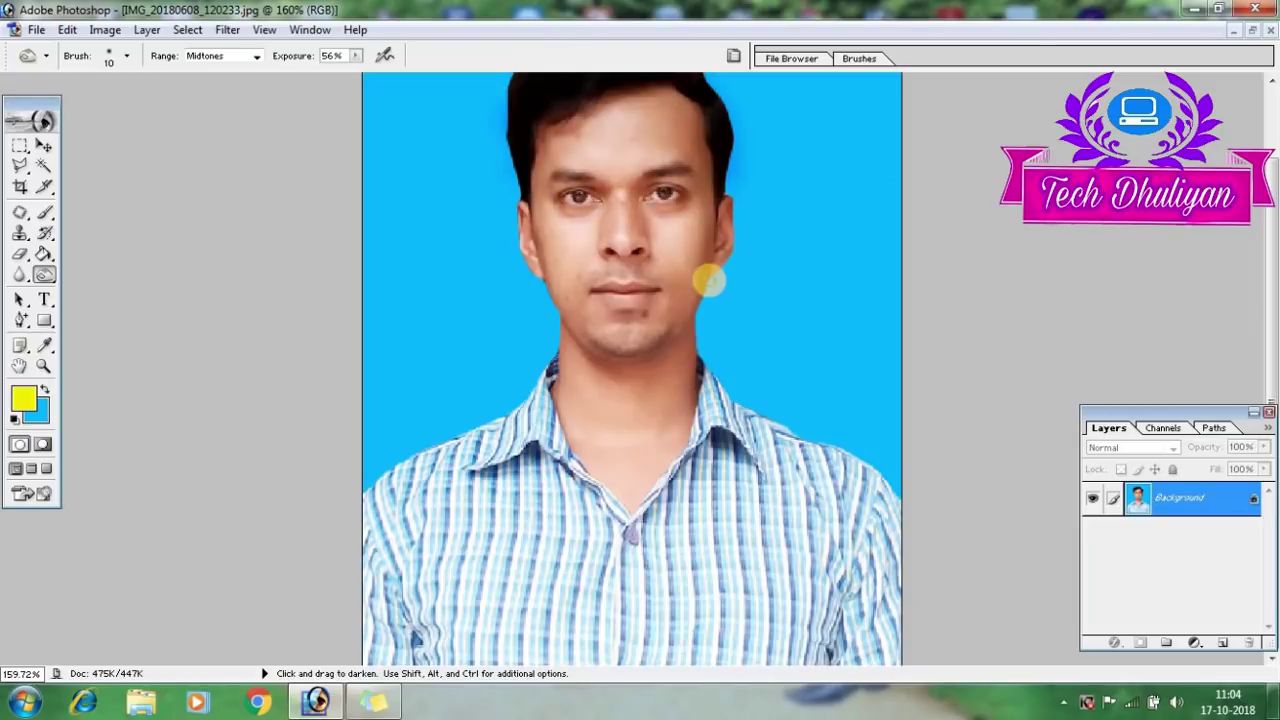
scroll(730, 268, up, 1)
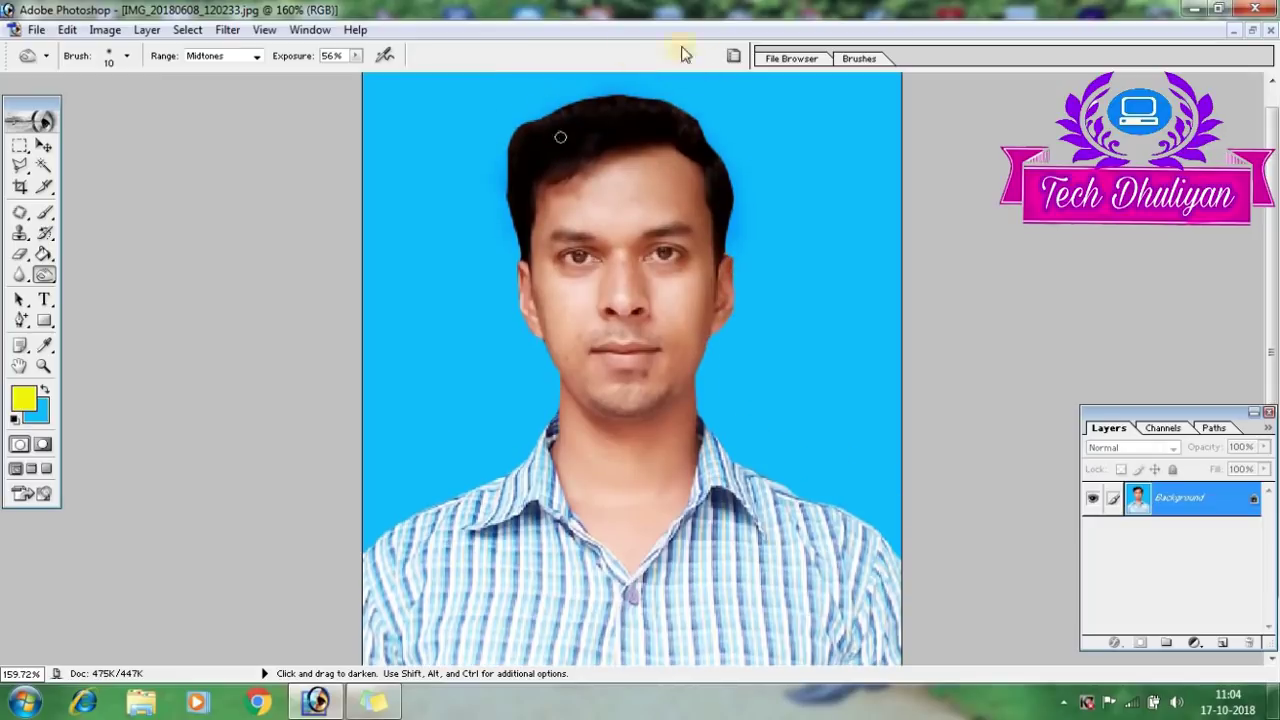
scroll(571, 374, down, 1)
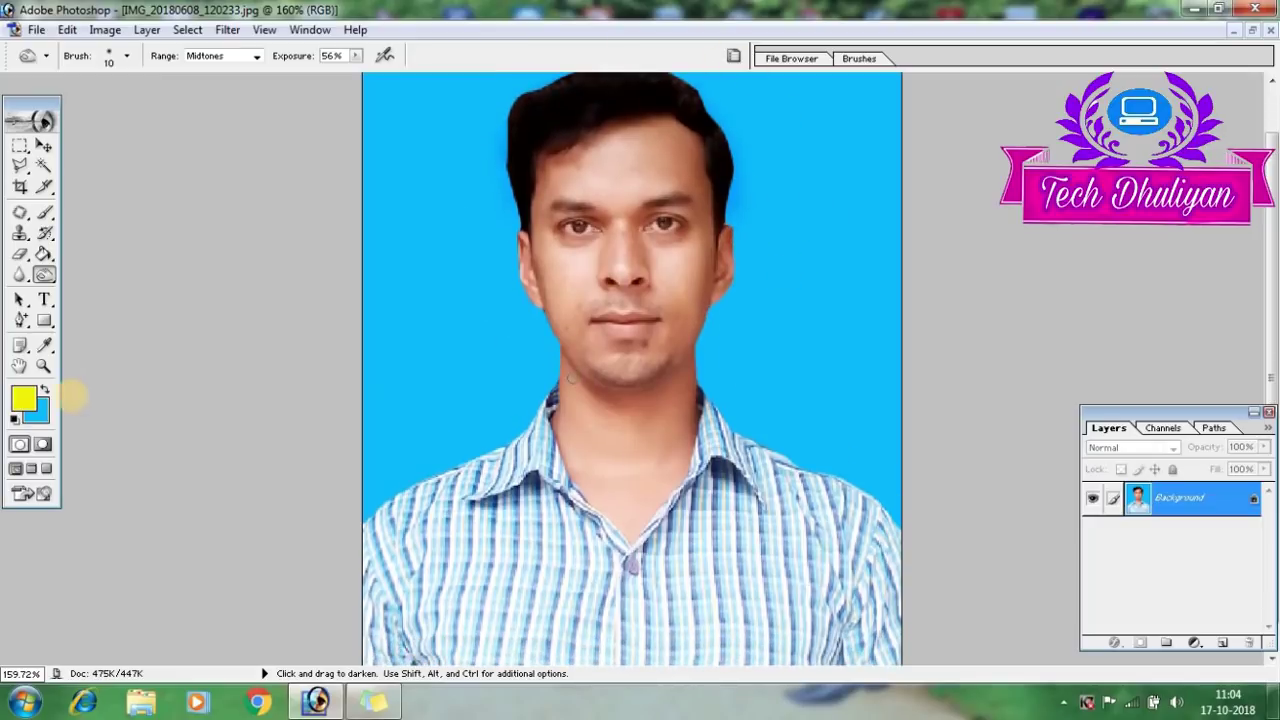
mouse_move(571, 211)
mouse_down()
mouse_move(543, 206)
mouse_move(657, 134)
mouse_move(693, 174)
mouse_up()
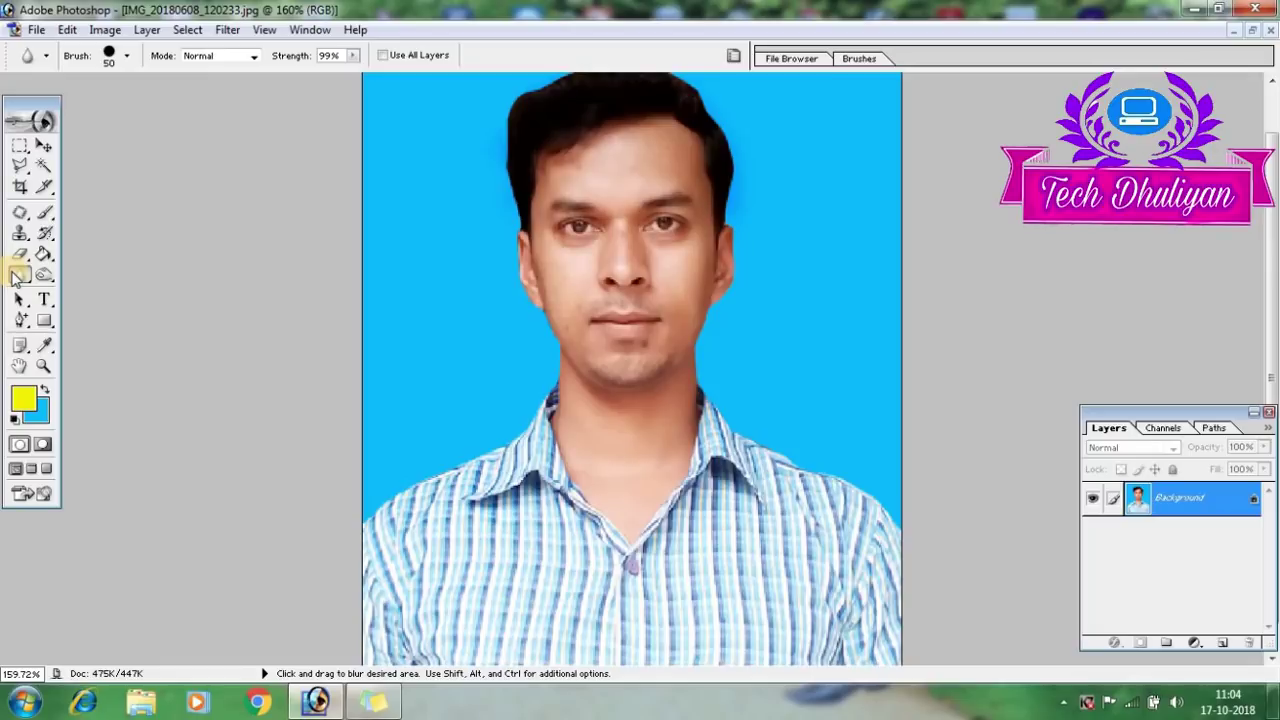
Zoom in on the face and blur the forehead and hairline with a 10 px brush
drag(645, 240, 648, 208)
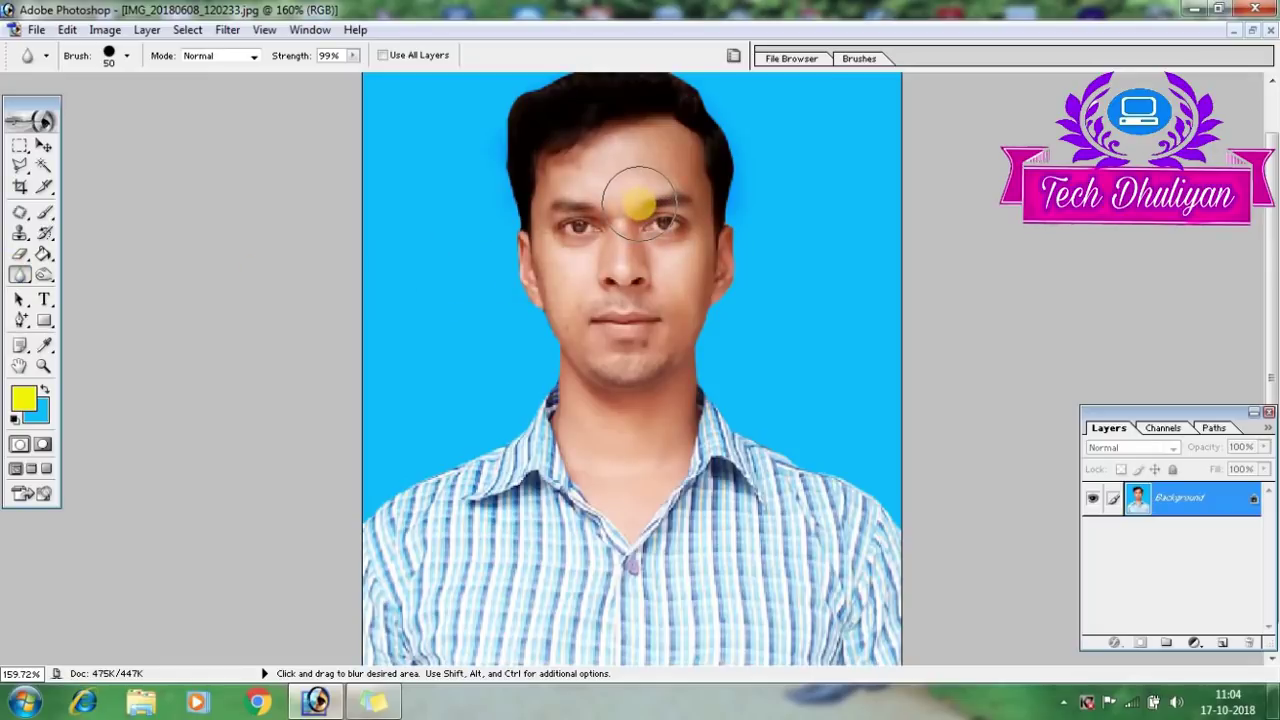
key(ctrl+plus)
key(ctrl+plus)
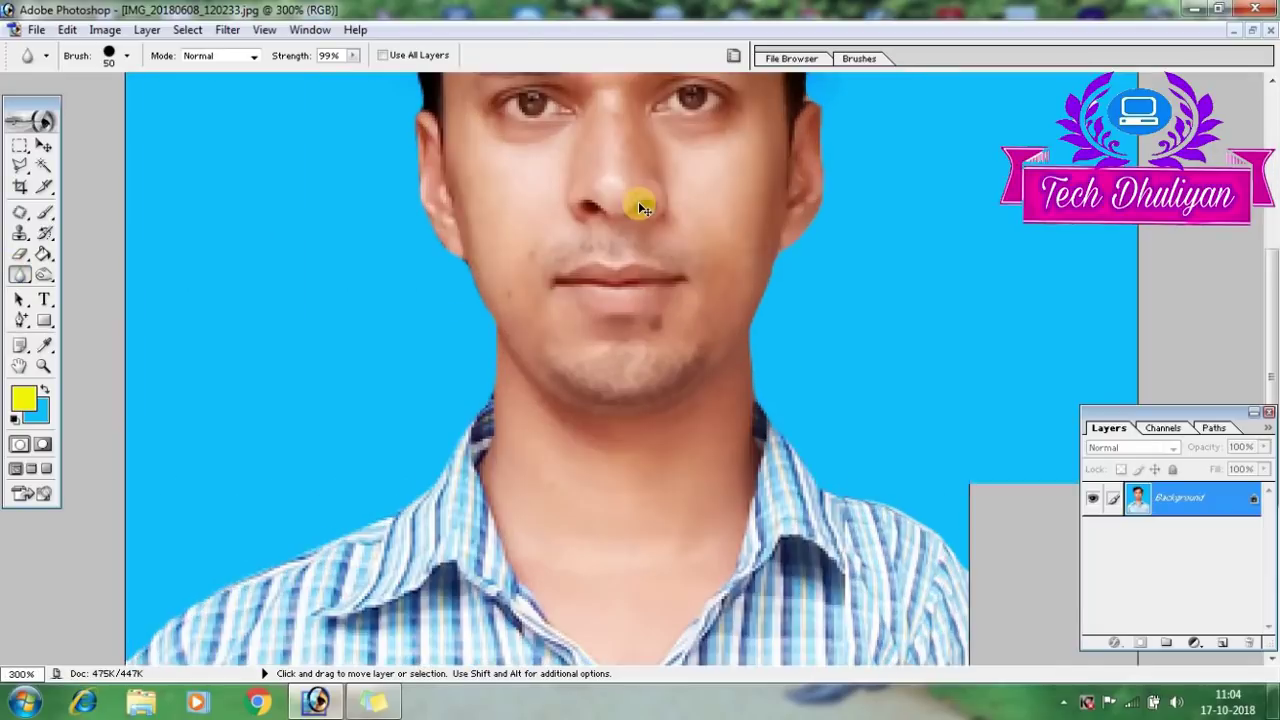
scroll(640, 205, up, 1)
scroll(645, 225, up, 4)
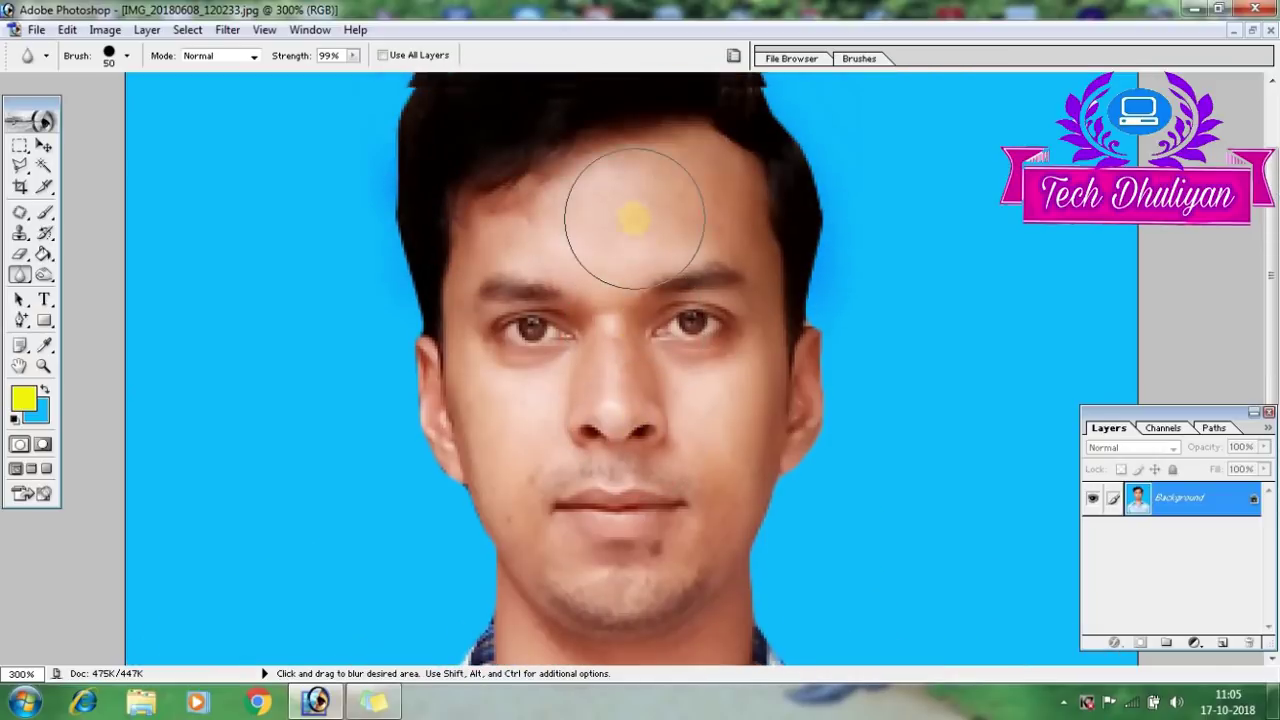
key(bracketleft)
key(bracketleft)
key(bracketleft)
key(bracketleft)
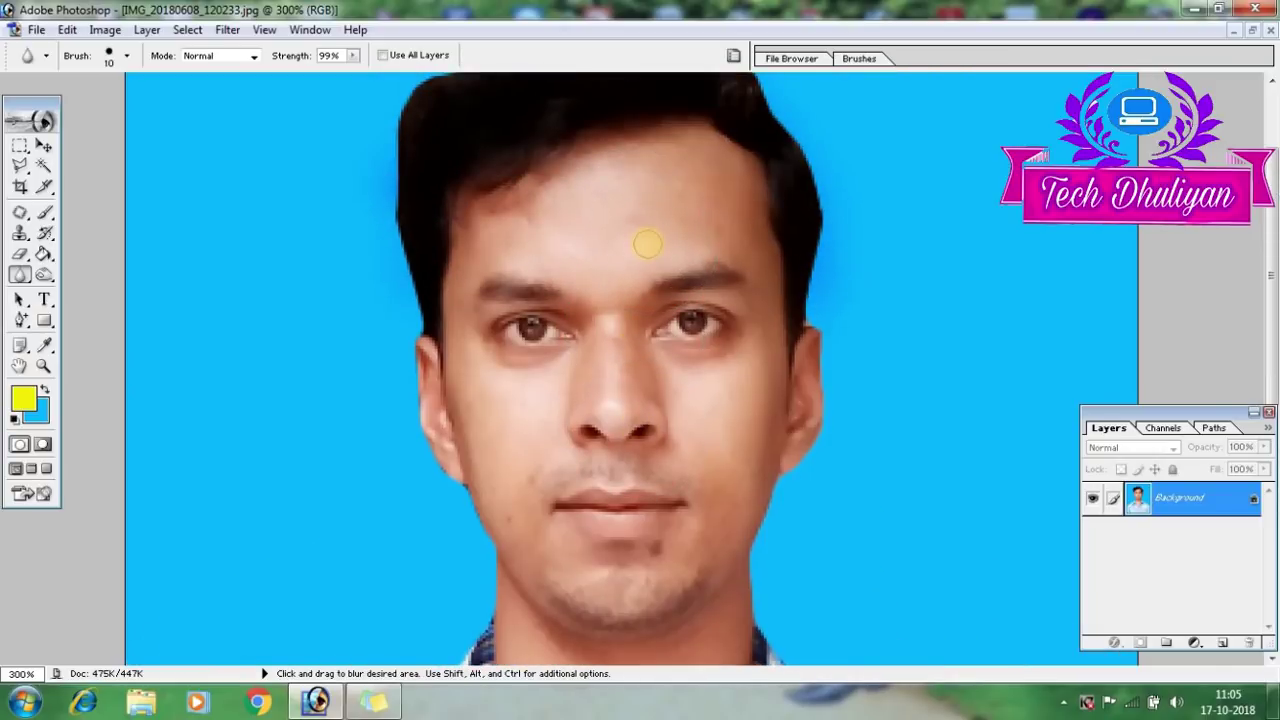
mouse_move(649, 183)
mouse_down()
mouse_move(581, 171)
mouse_move(483, 209)
mouse_move(449, 374)
mouse_move(481, 489)
mouse_move(506, 478)
mouse_up()
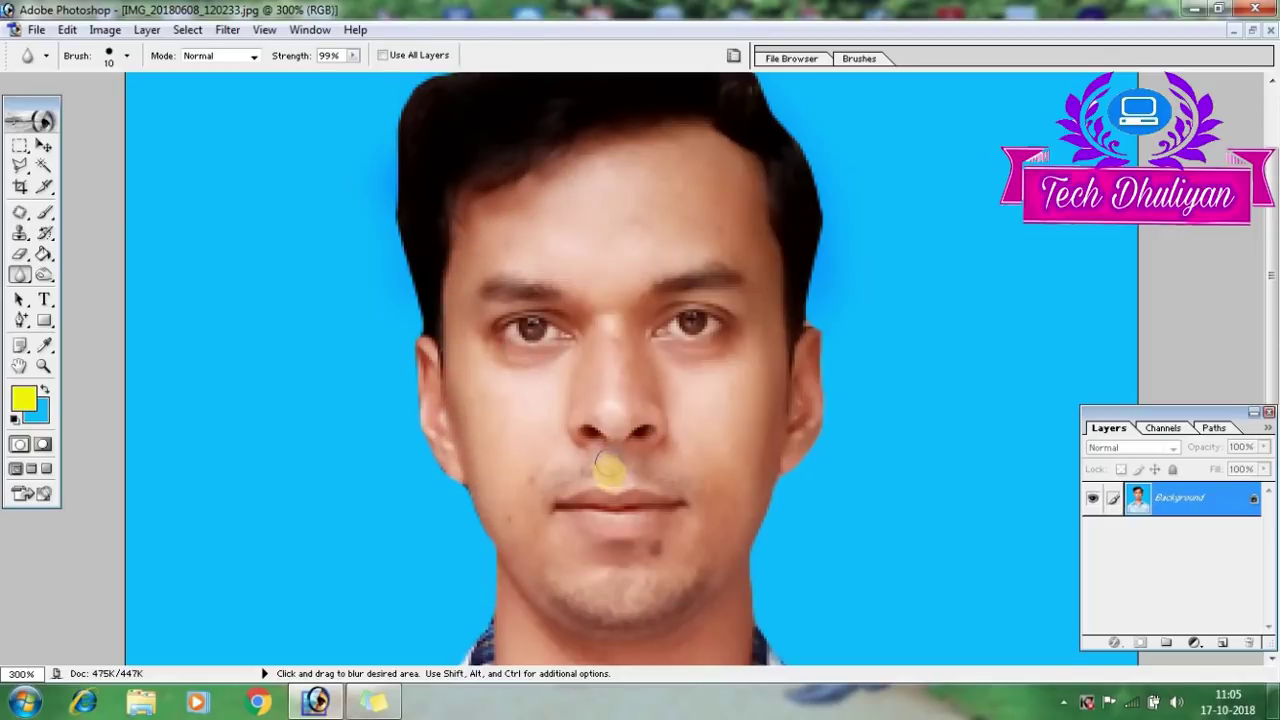
key(ctrl)
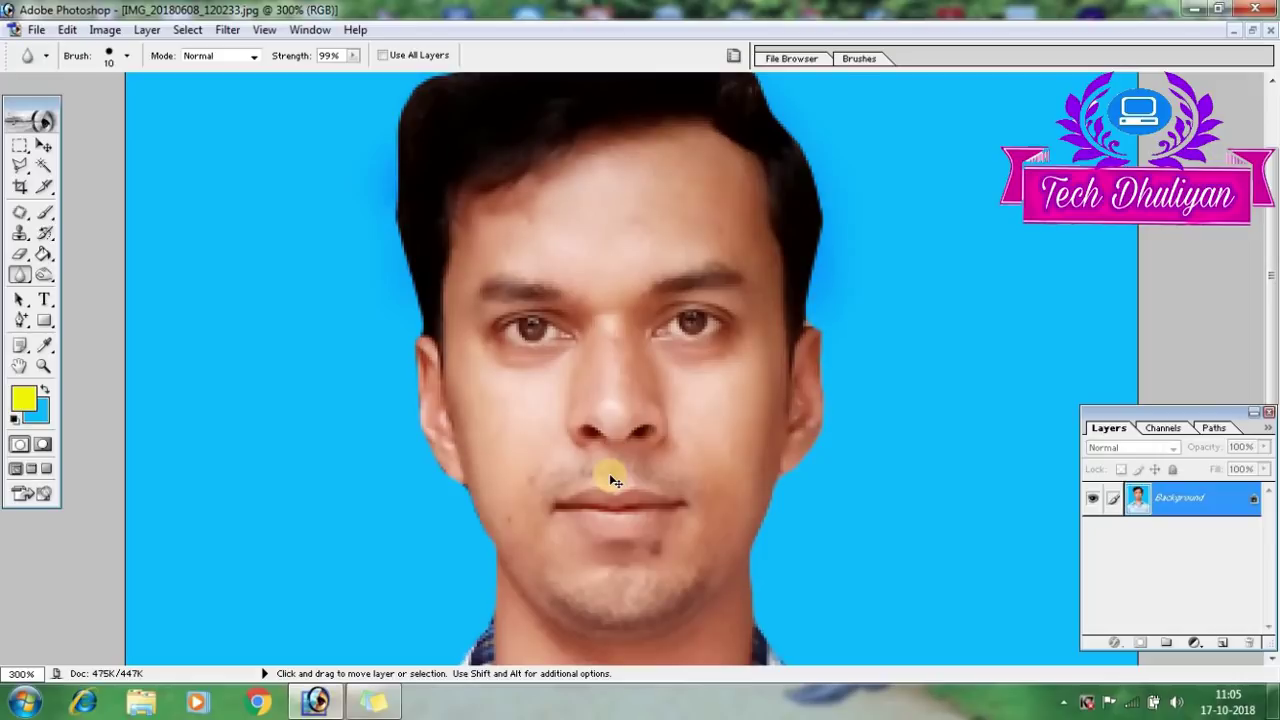
Lower the Blur strength to 47% and soften the forehead and left cheek
click(355, 56)
drag(352, 73, 305, 73)
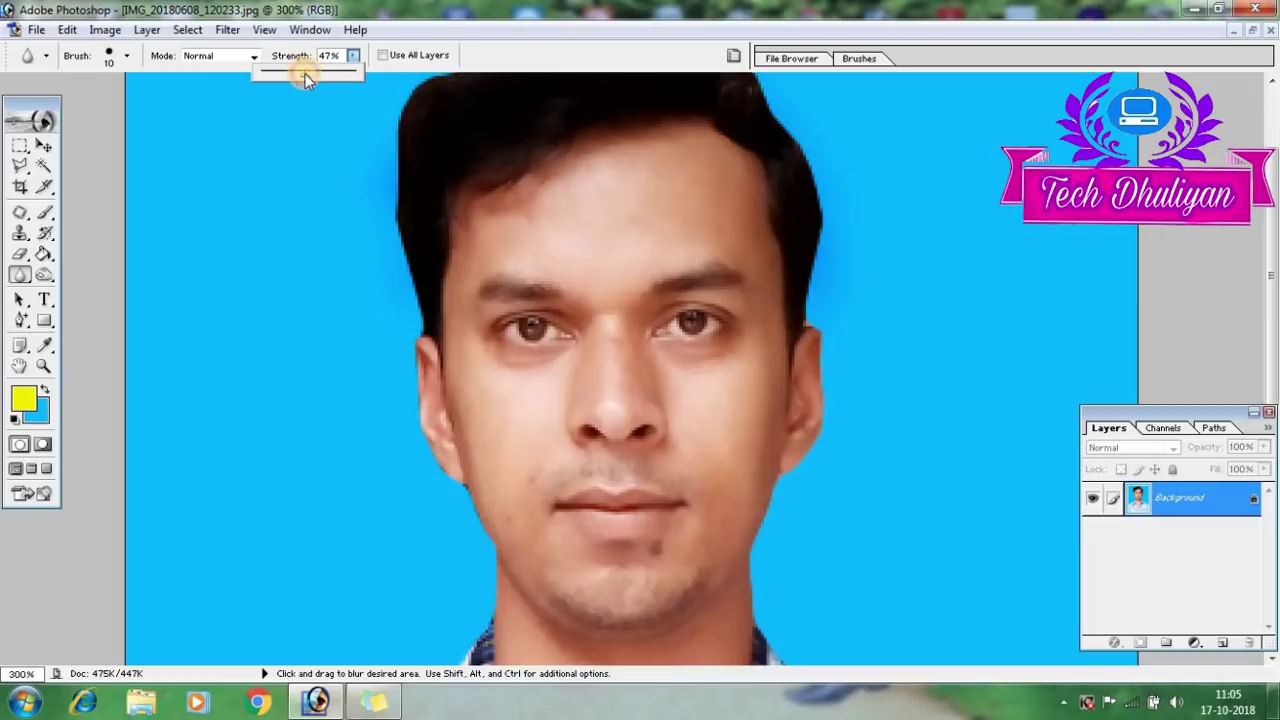
click(598, 230)
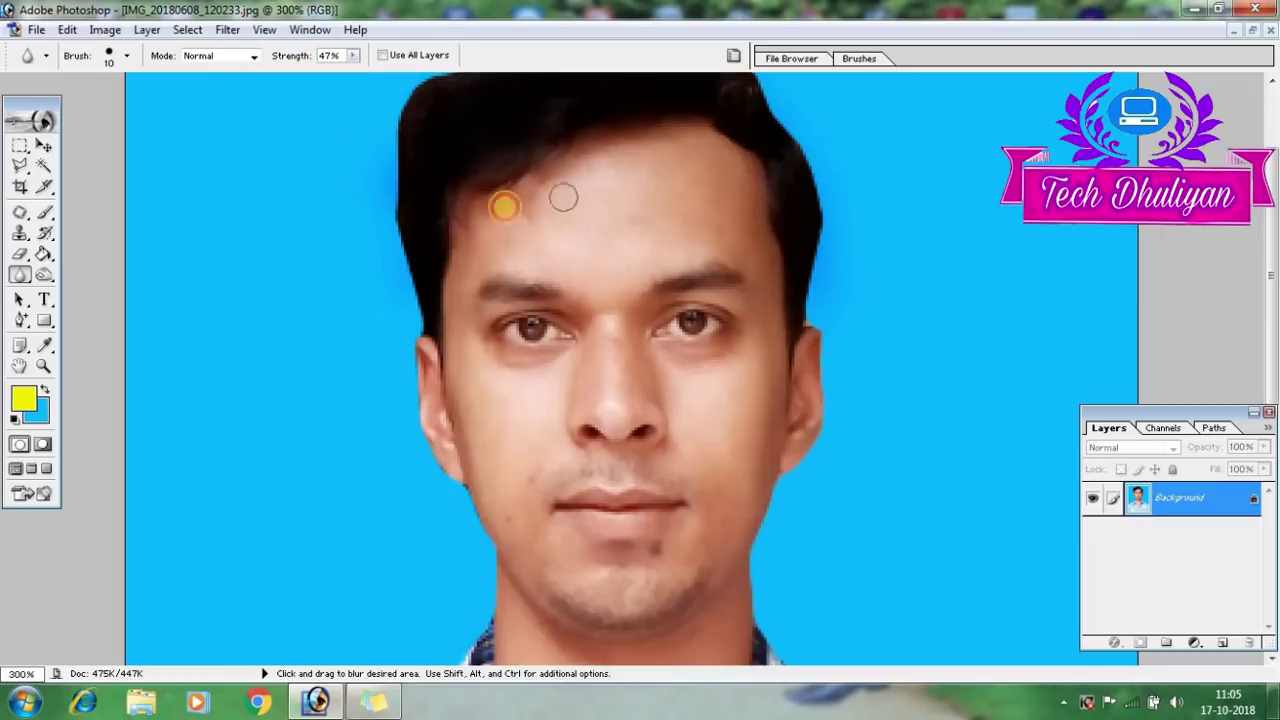
drag(613, 205, 766, 288)
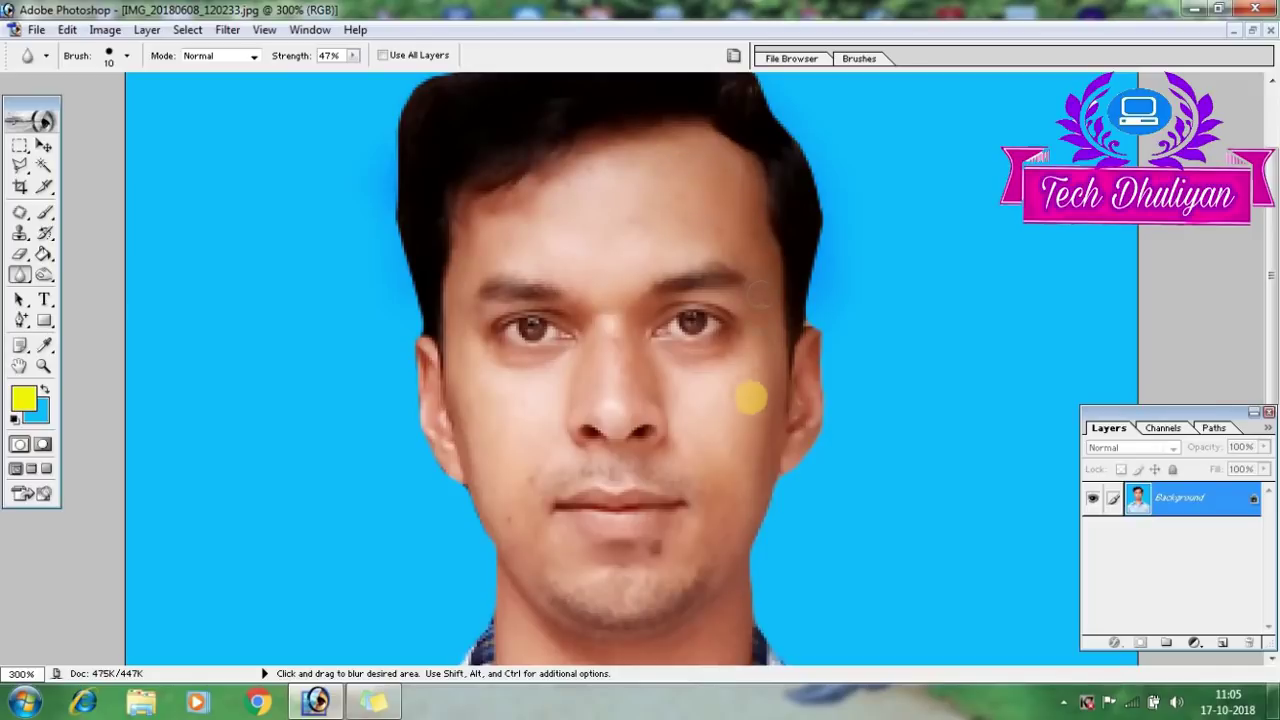
scroll(745, 400, down, 2)
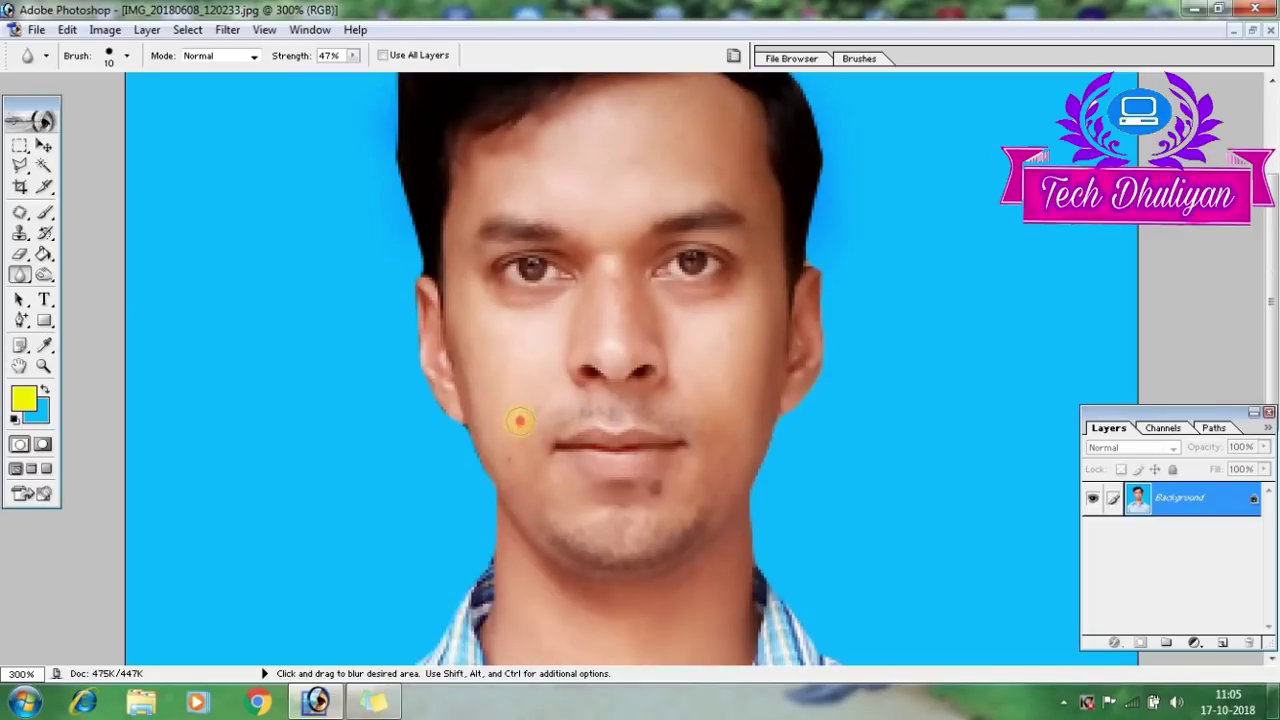
drag(519, 421, 529, 400)
scroll(560, 440, down, 2)
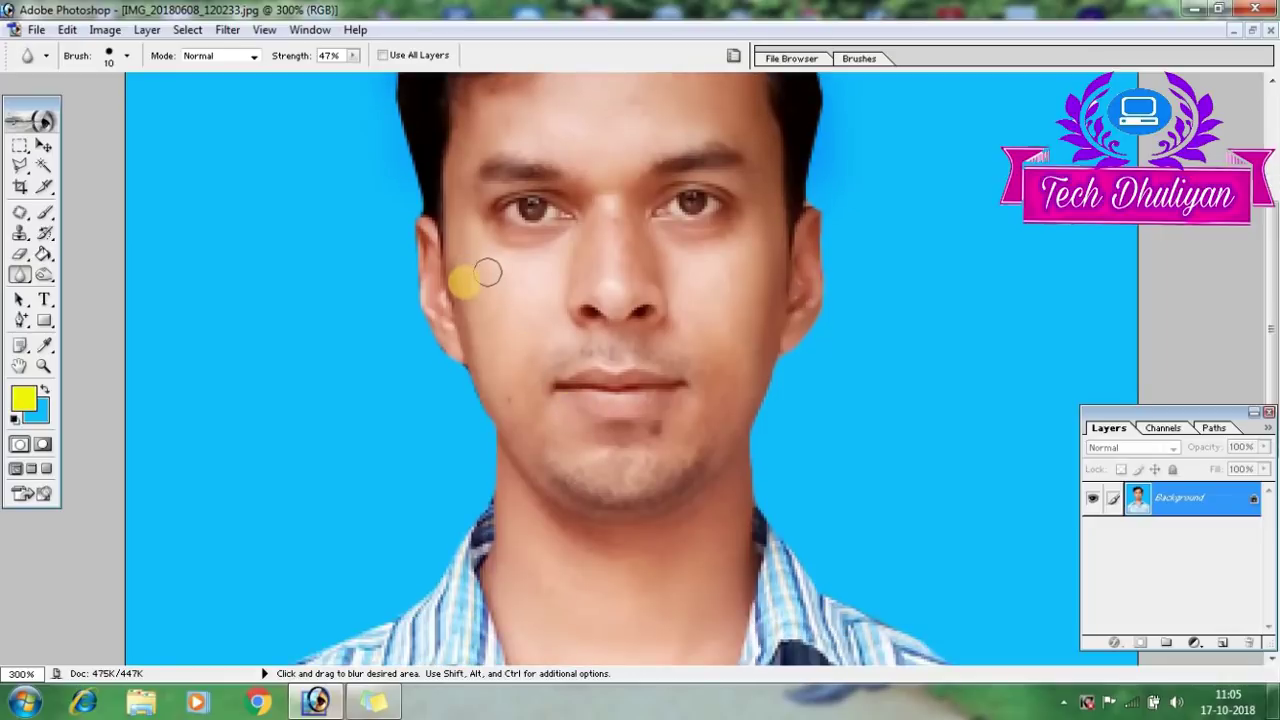
mouse_move(487, 272)
mouse_down()
mouse_move(531, 293)
mouse_move(503, 379)
mouse_move(512, 410)
mouse_up()
Blur the right cheek and the skin around the mouth
scroll(790, 320, down, 1)
click(765, 285)
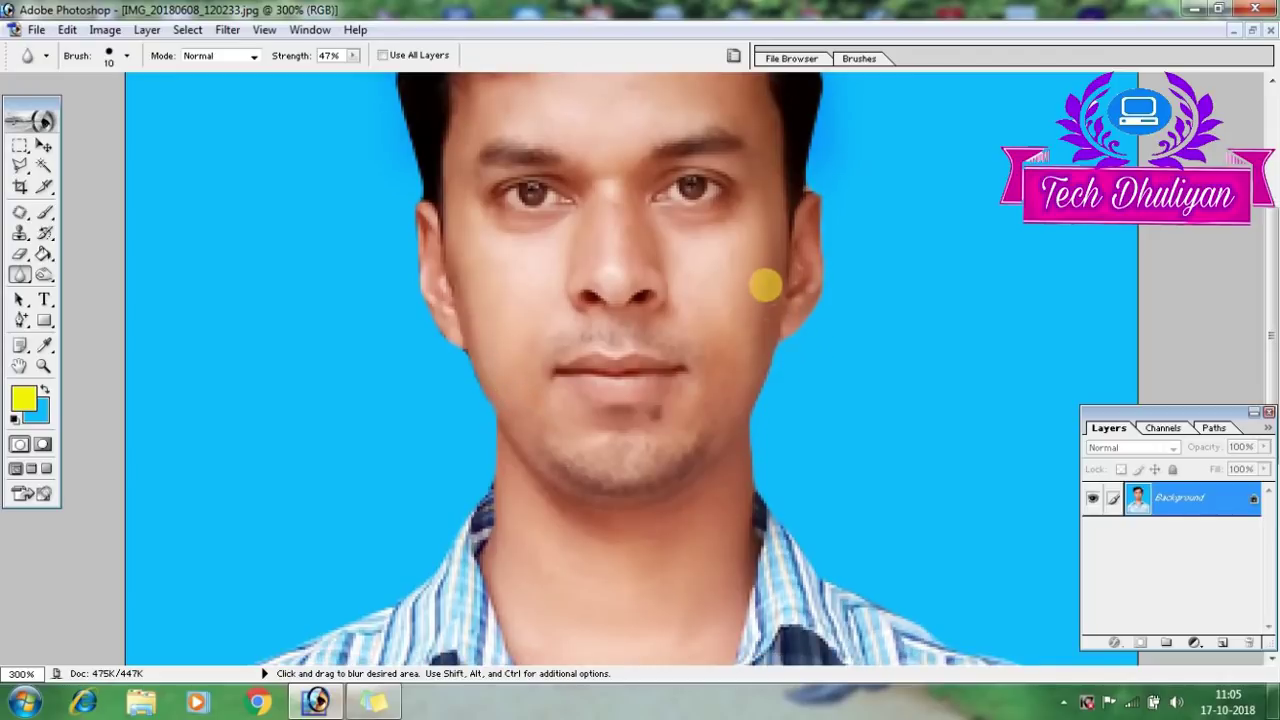
mouse_move(765, 285)
mouse_down()
mouse_move(725, 341)
mouse_move(578, 428)
mouse_up()
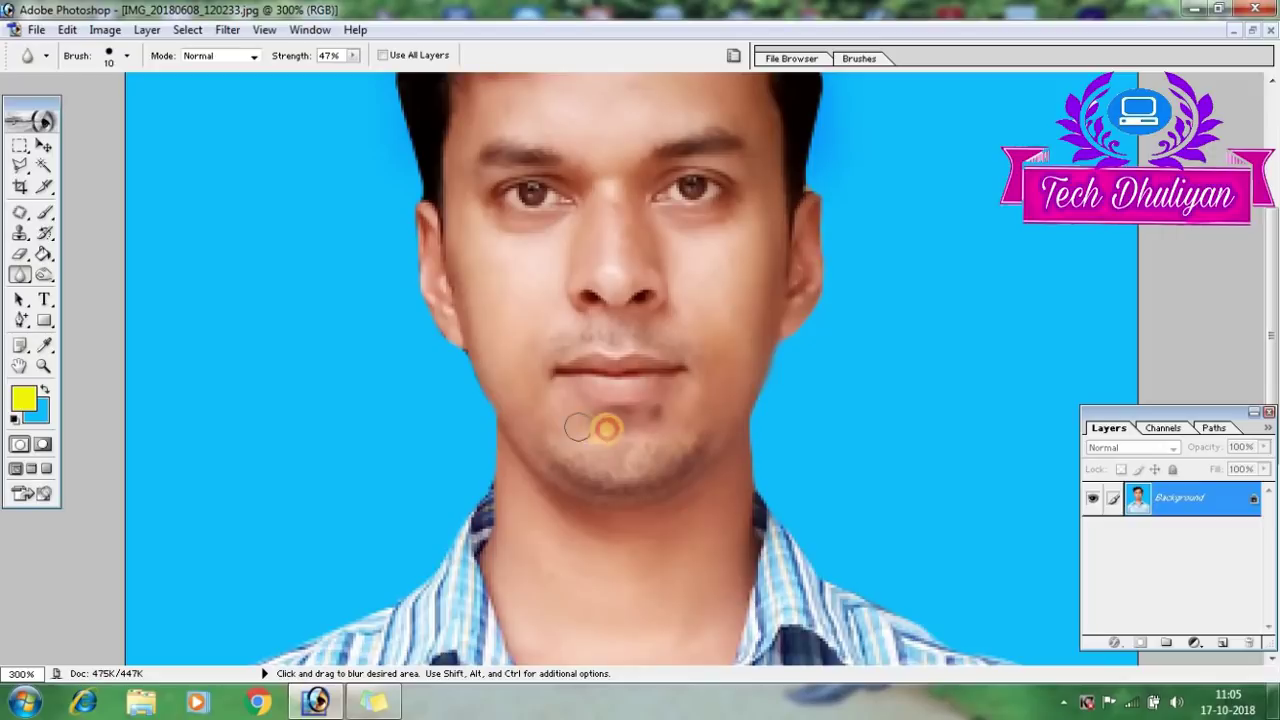
scroll(700, 431, down, 1)
scroll(703, 423, down, 1)
drag(574, 390, 711, 420)
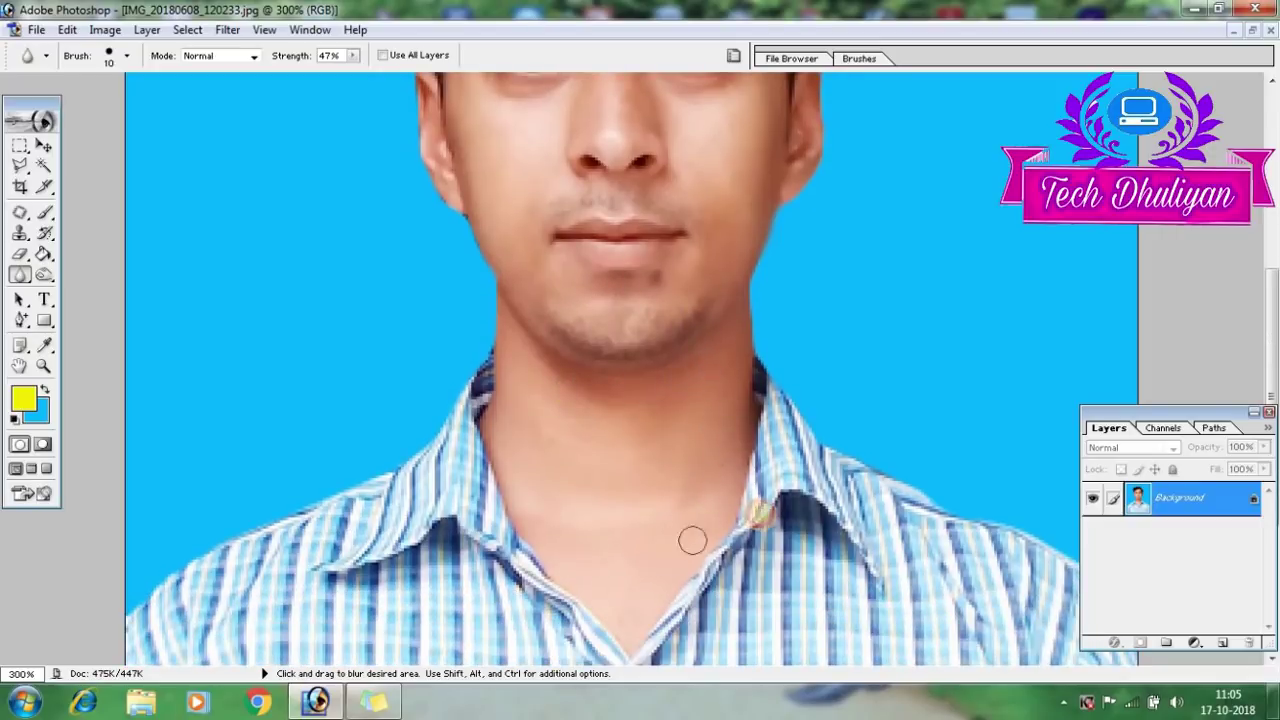
Soften the skin along the neck and collar
mouse_move(693, 540)
mouse_down()
mouse_move(525, 379)
mouse_move(560, 571)
mouse_up()
scroll(603, 510, down, 2)
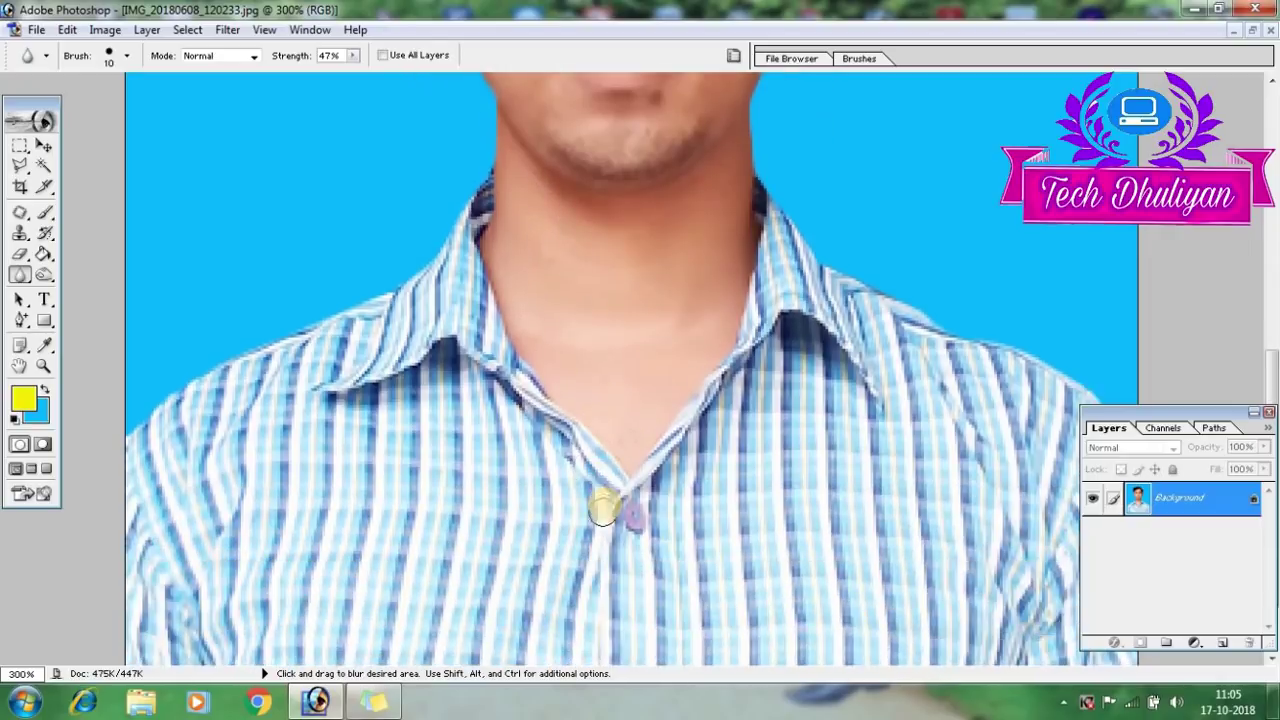
scroll(603, 510, down, 1)
scroll(603, 507, up, 2)
scroll(604, 503, up, 2)
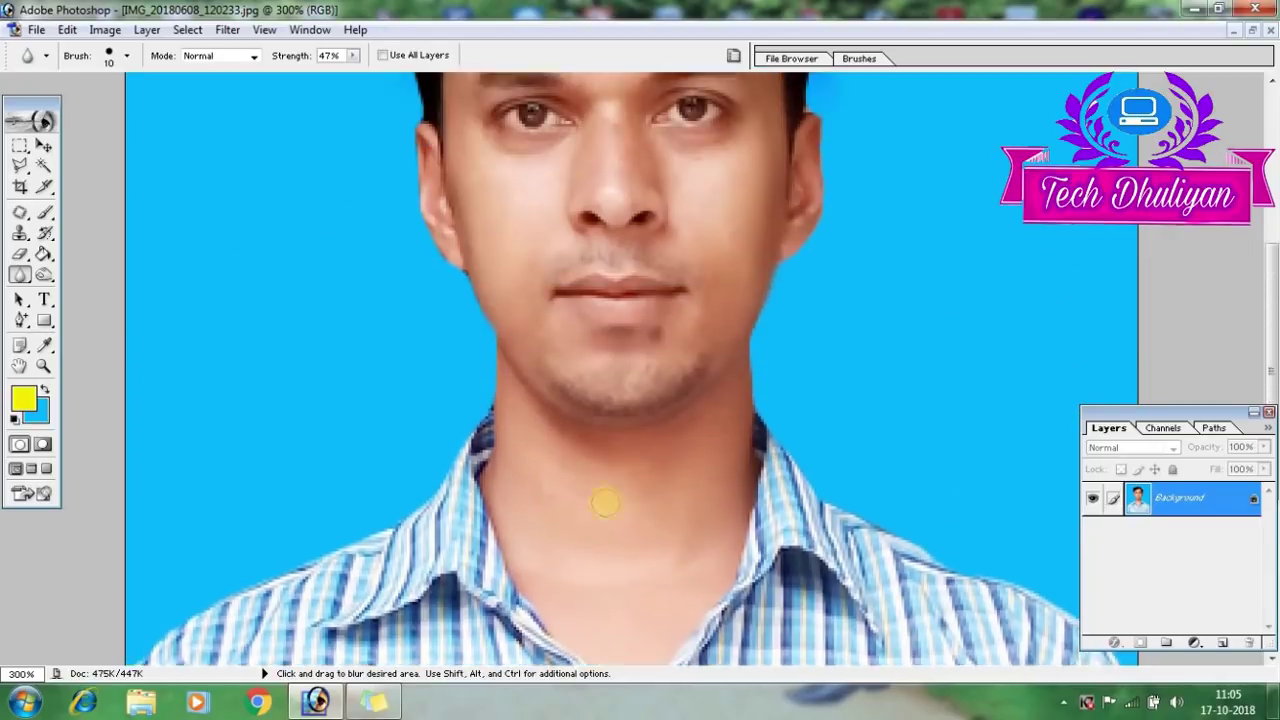
scroll(604, 503, up, 2)
scroll(604, 503, up, 2)
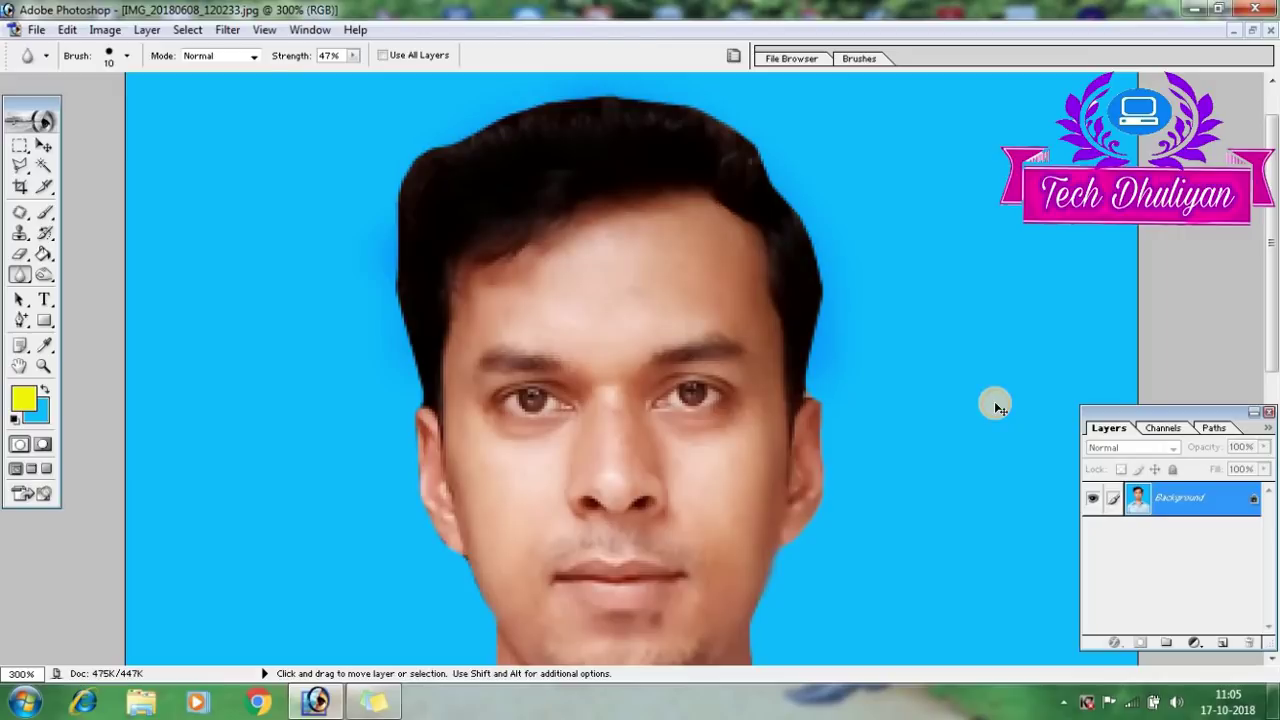
Fit the photo on screen, float its document window, and view it at 100%
key(ctrl+0)
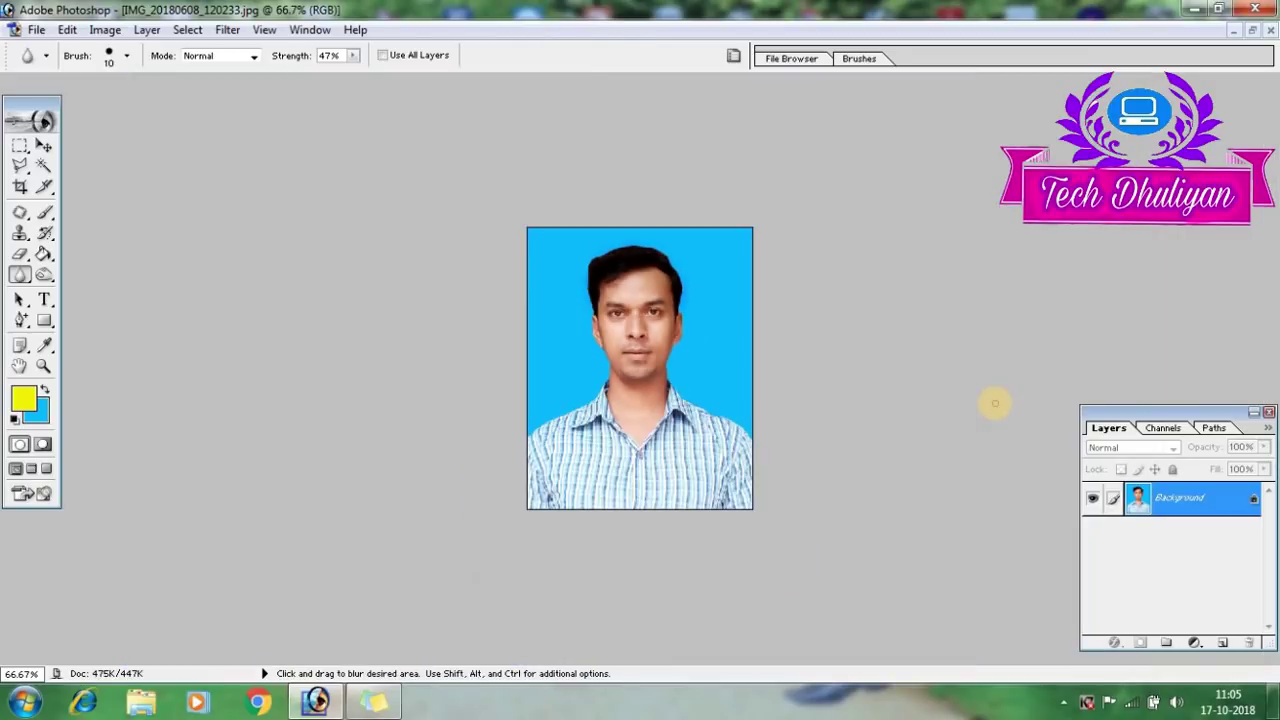
click(1254, 32)
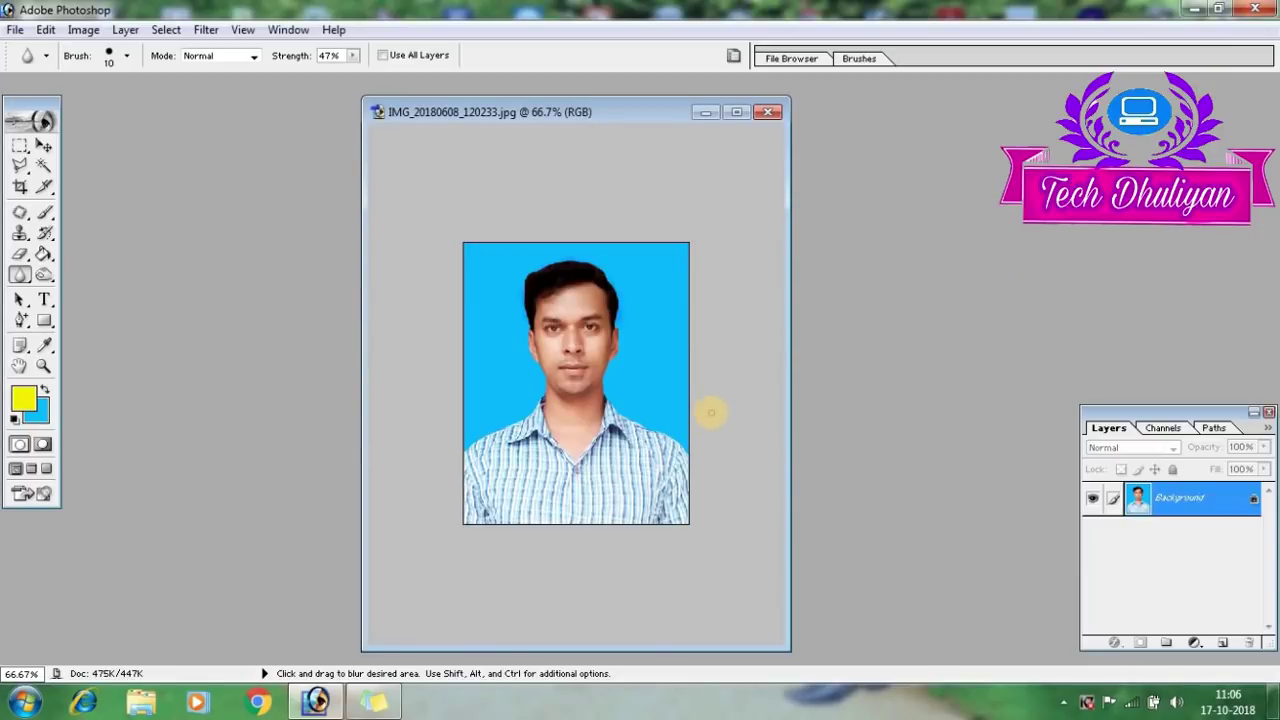
key(ctrl+alt+0)
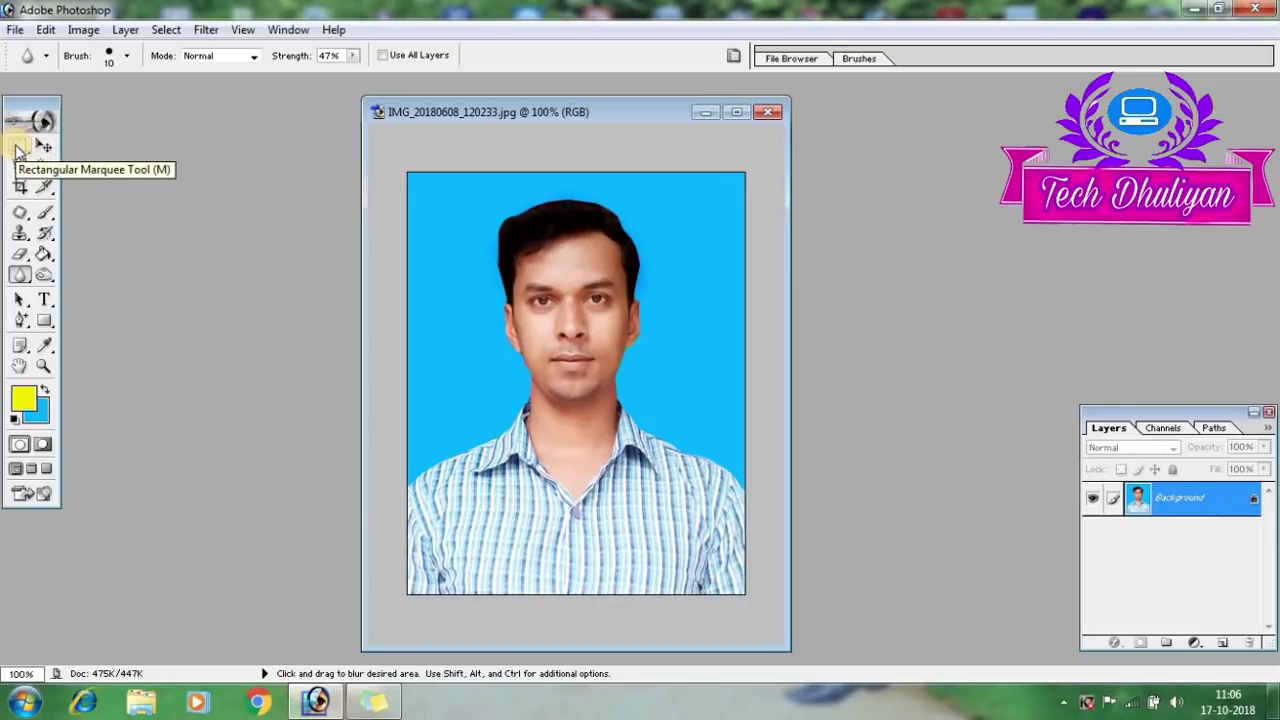
Select the whole photo and stroke it with a 3 px black centred border
click(17, 152)
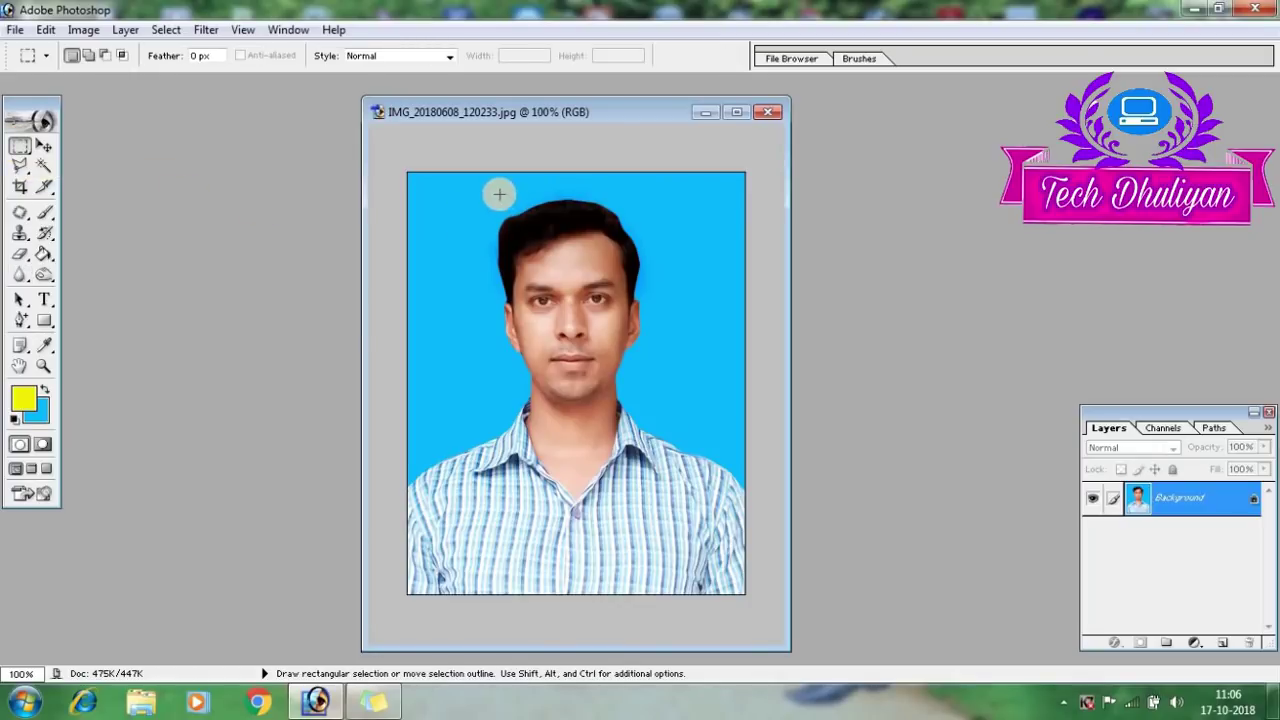
drag(406, 172, 709, 581)
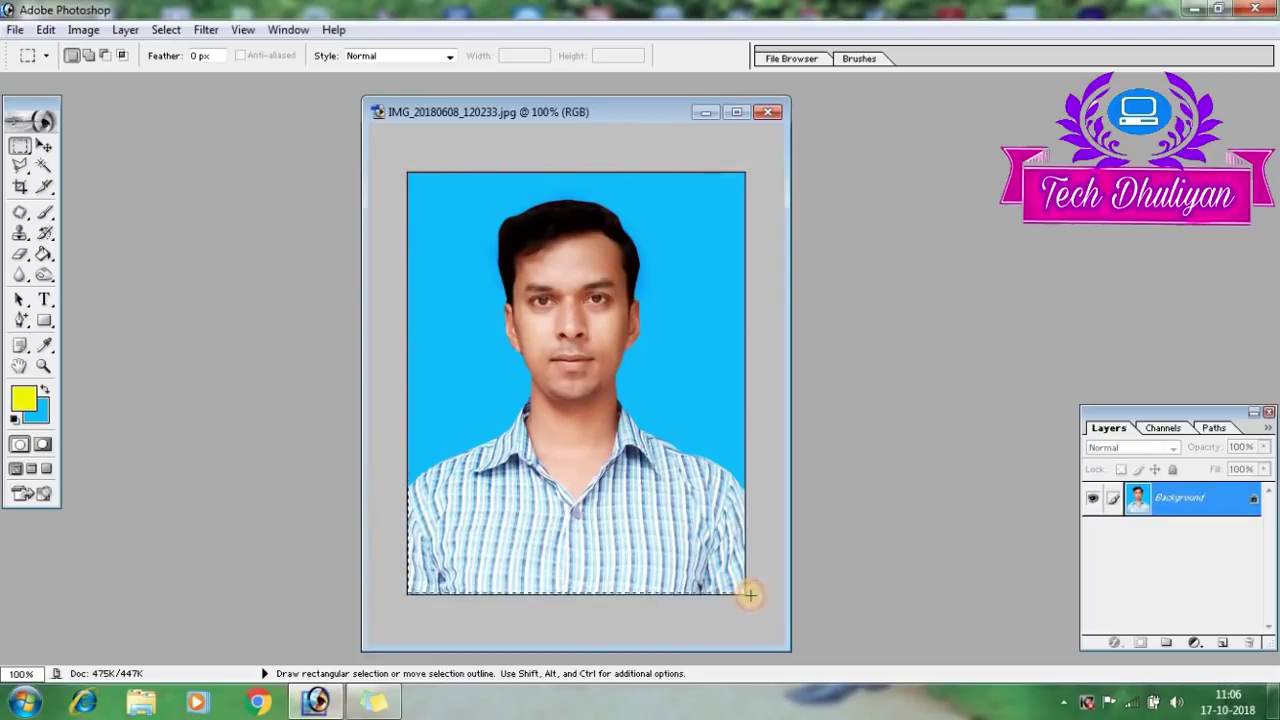
drag(748, 595, 748, 595)
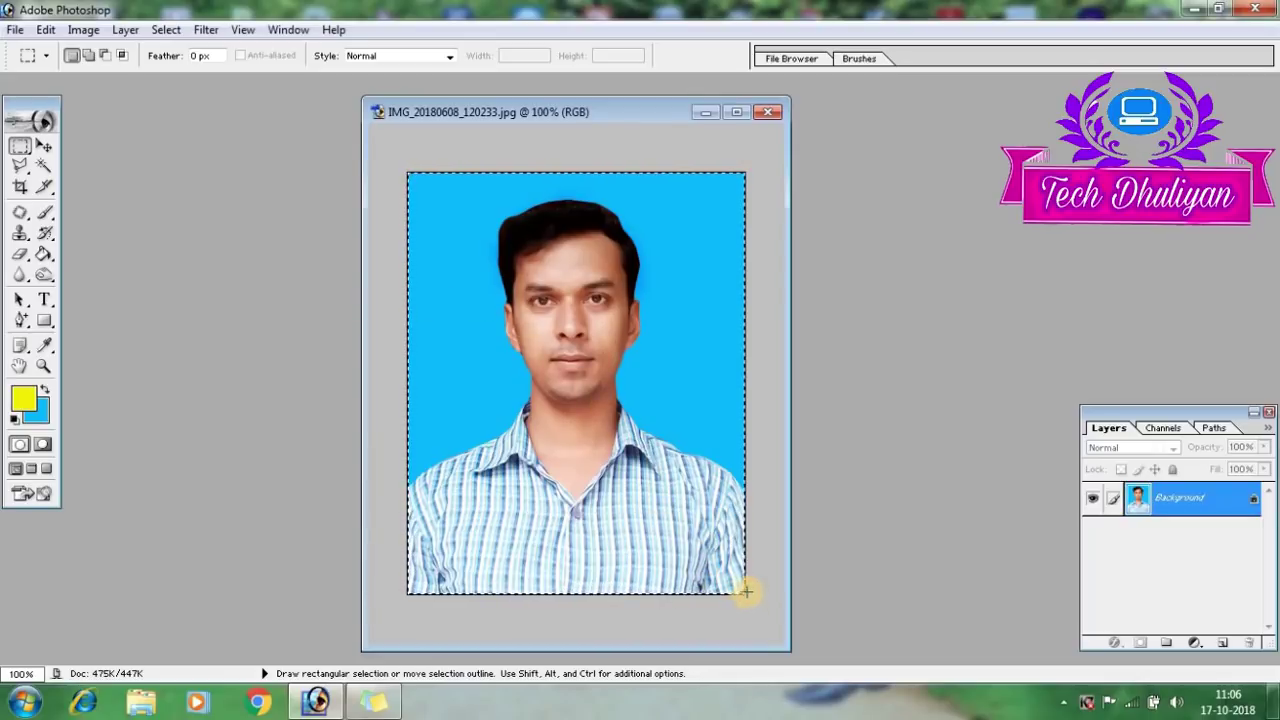
right_click(573, 374)
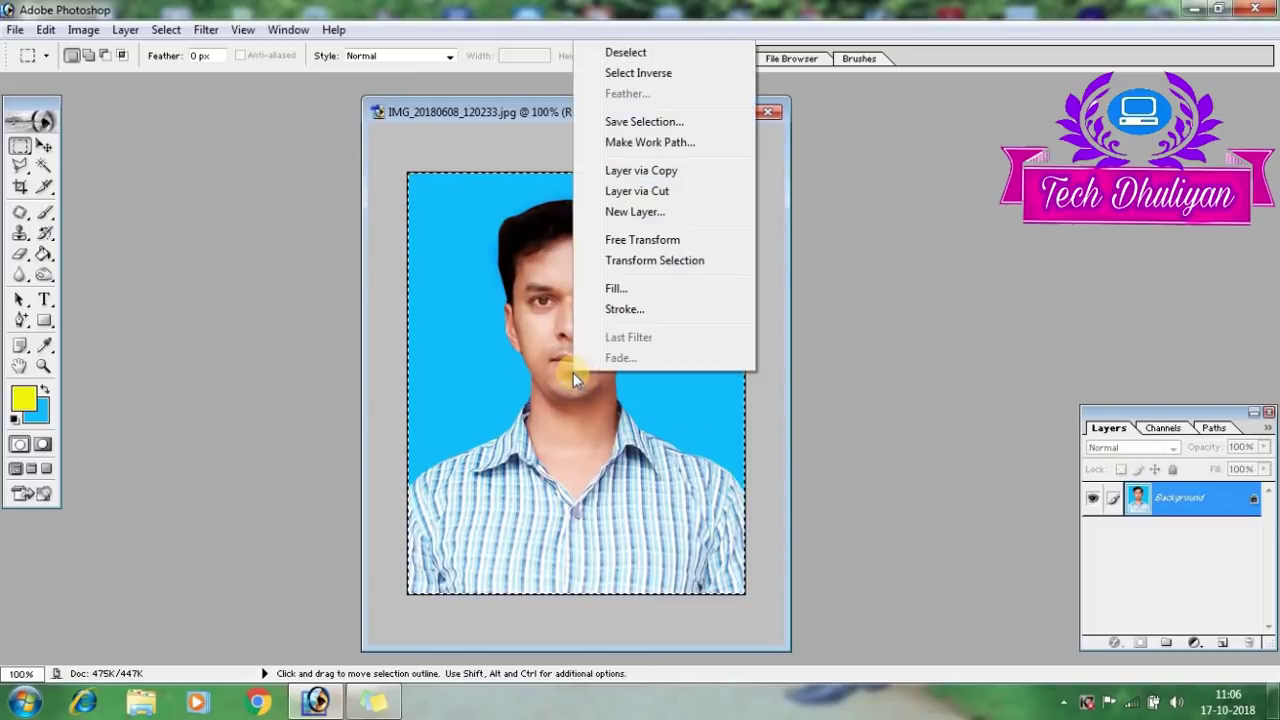
click(648, 311)
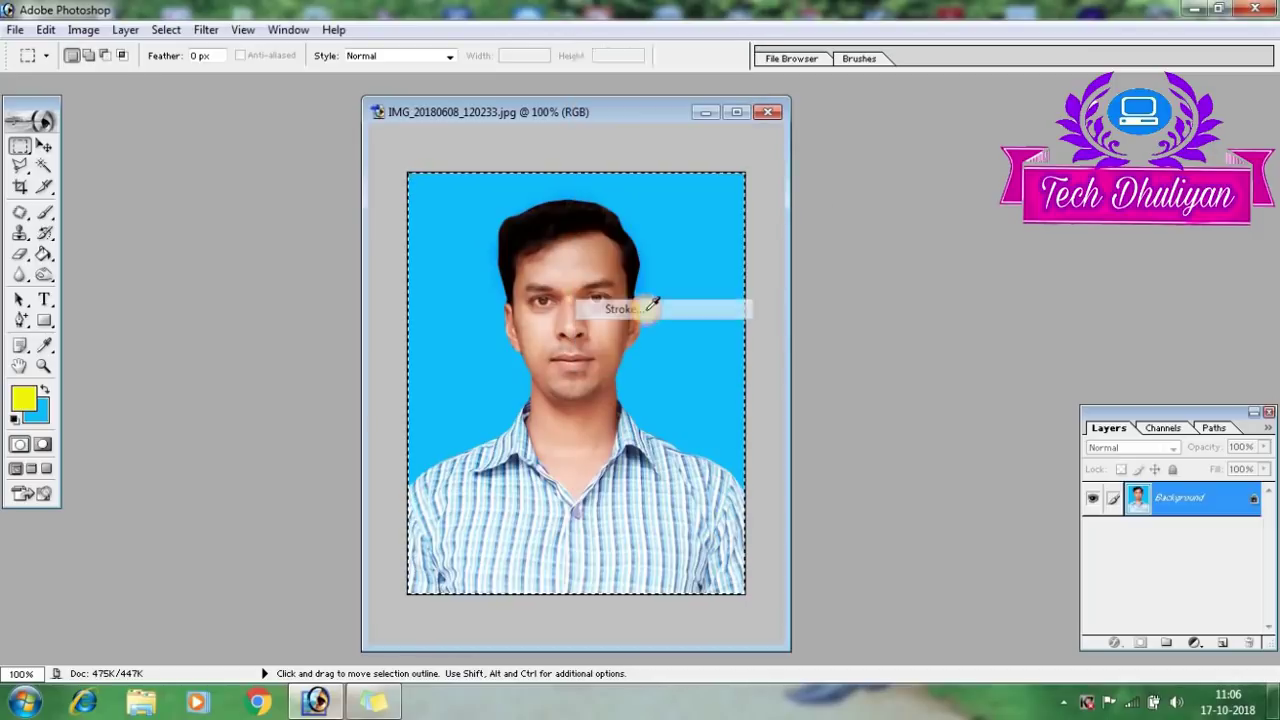
click(928, 314)
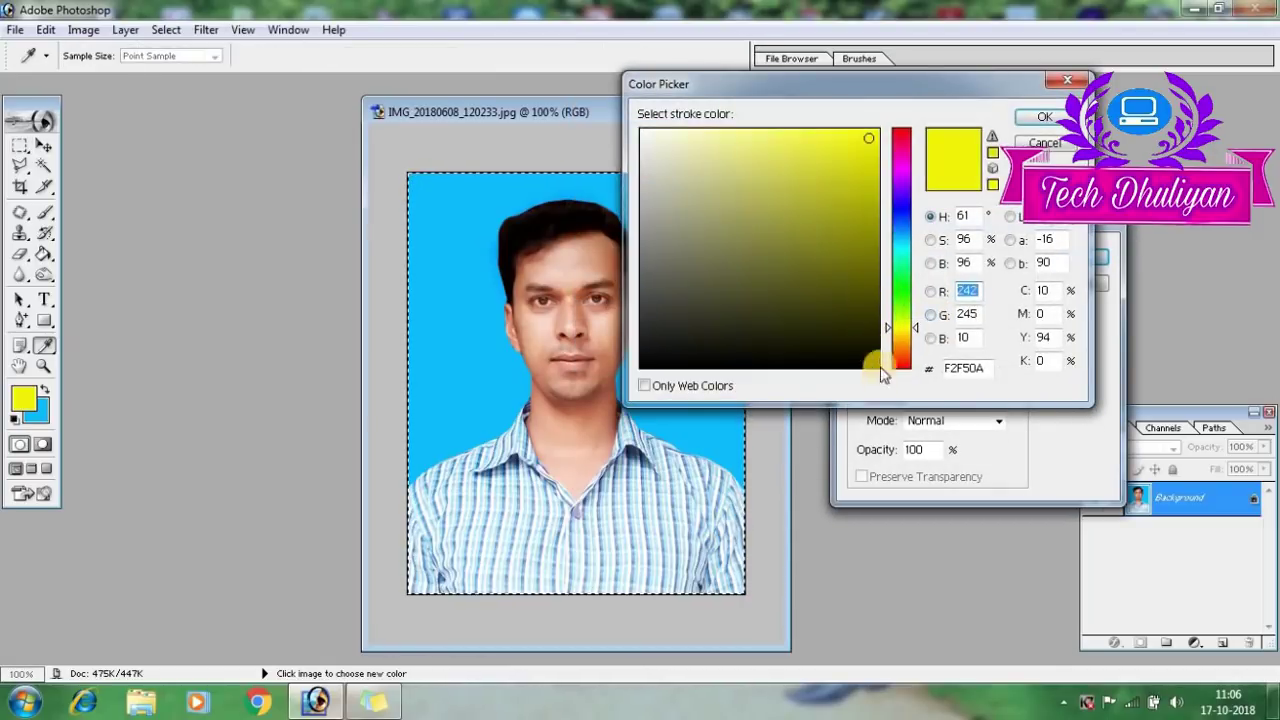
click(876, 364)
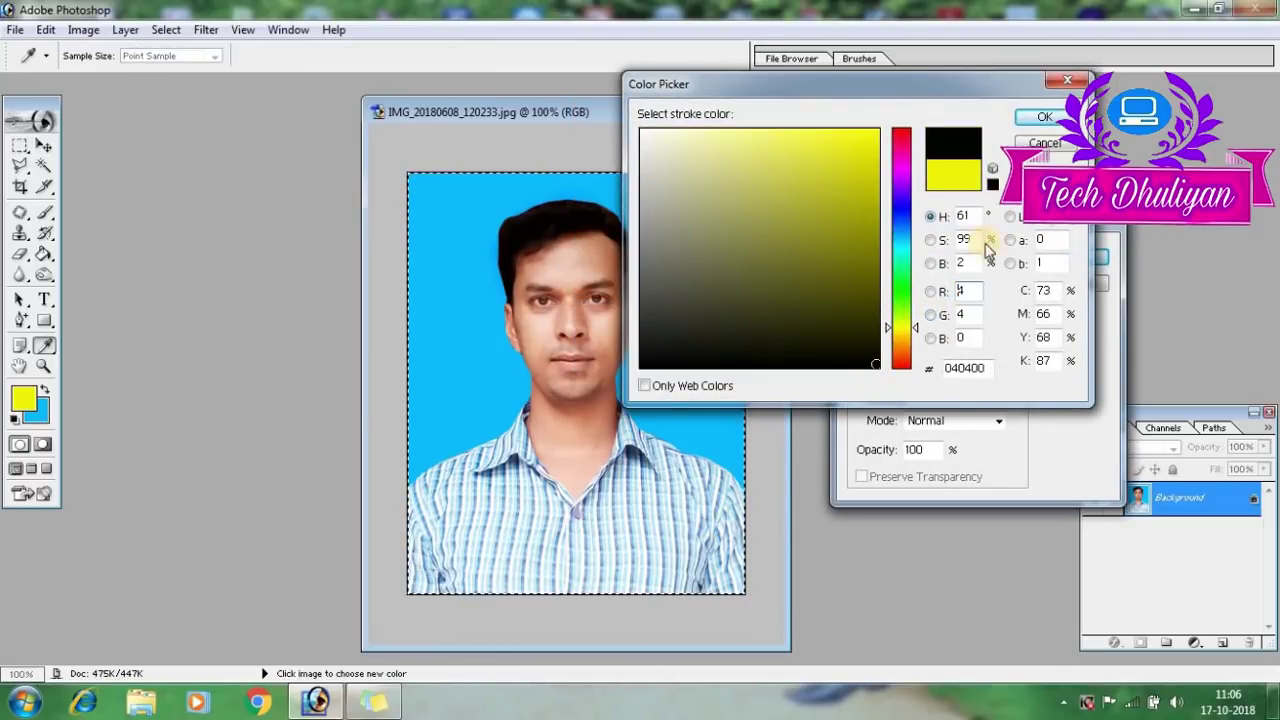
click(1029, 119)
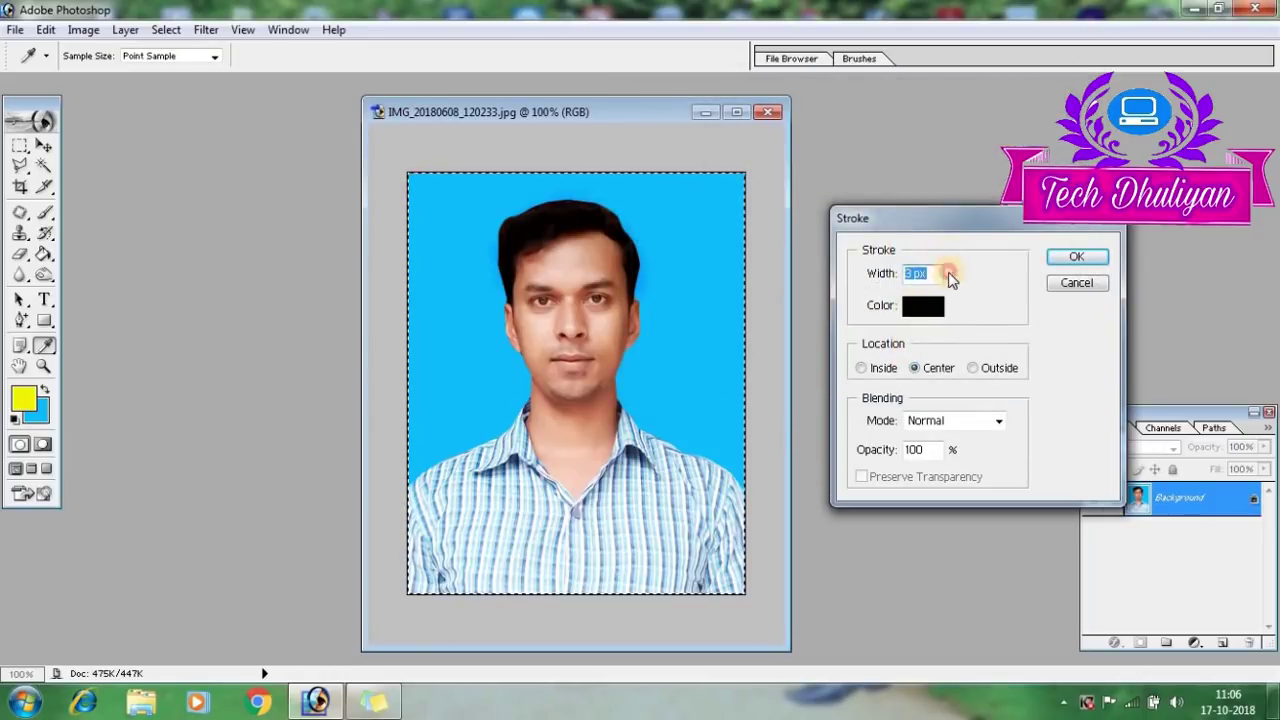
click(900, 278)
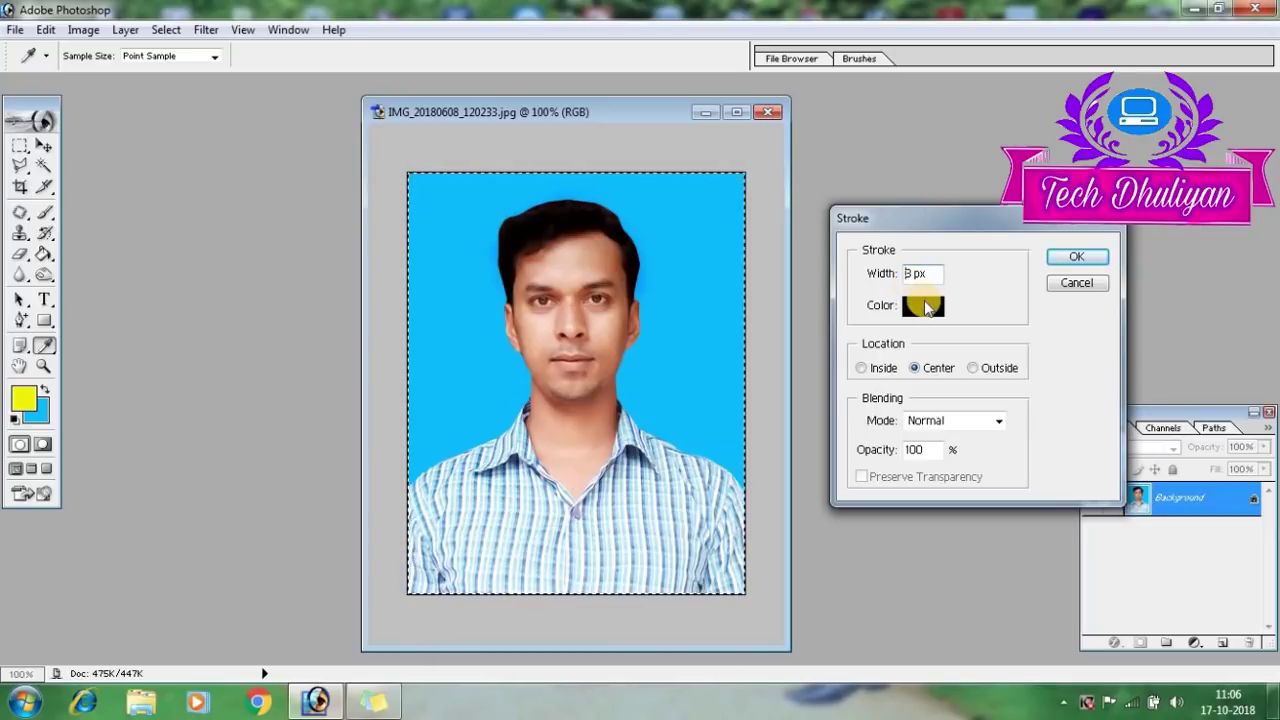
click(1090, 260)
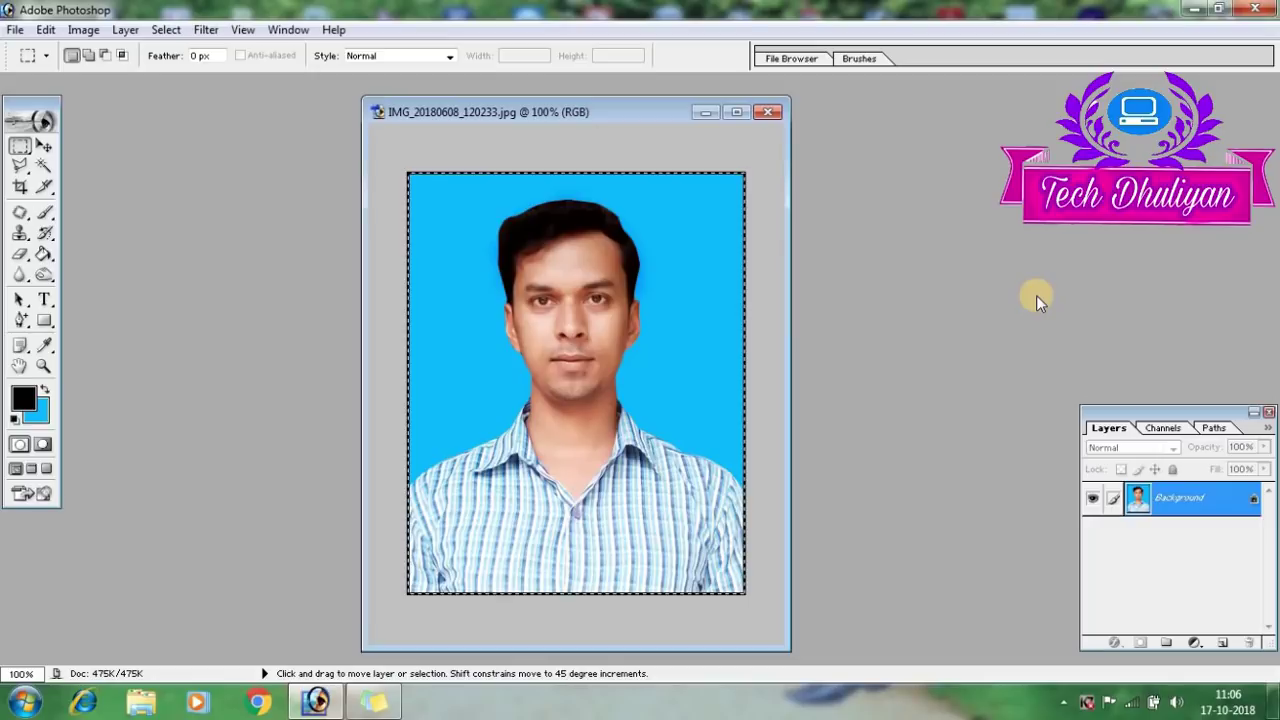
Deselect the bordered photo, move its window right, and open the File menu
click(775, 268)
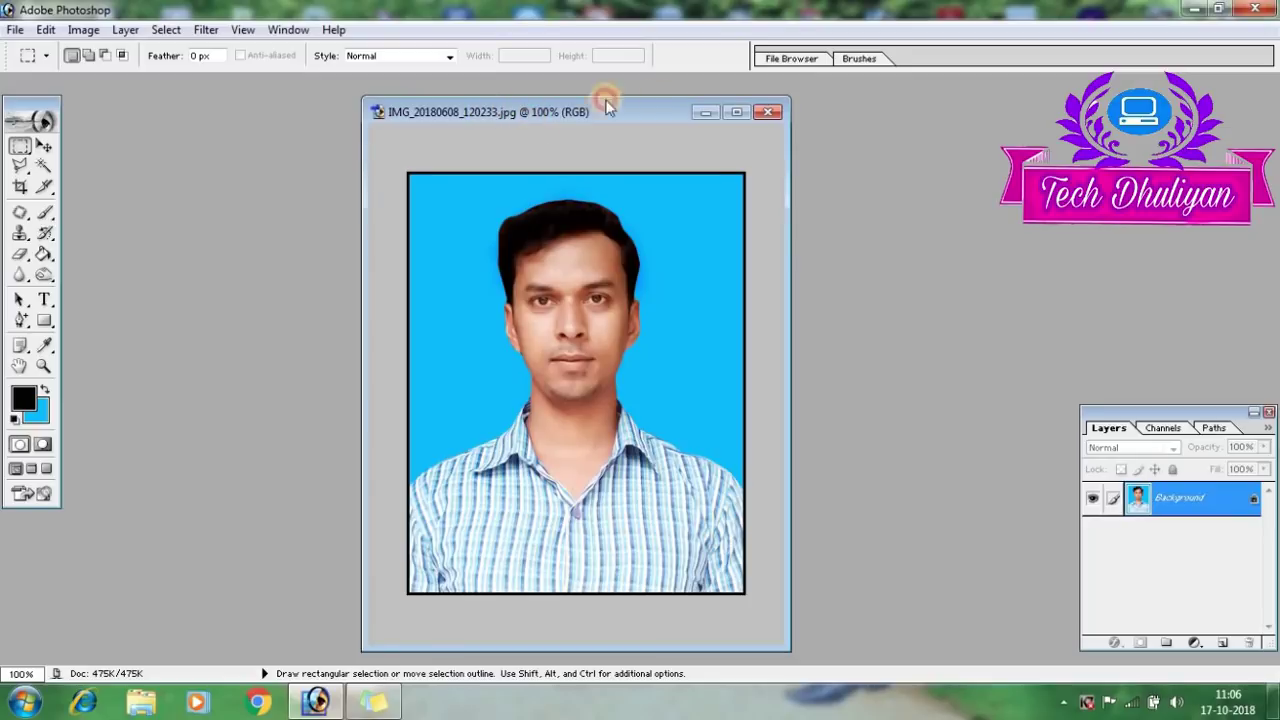
drag(554, 112, 827, 99)
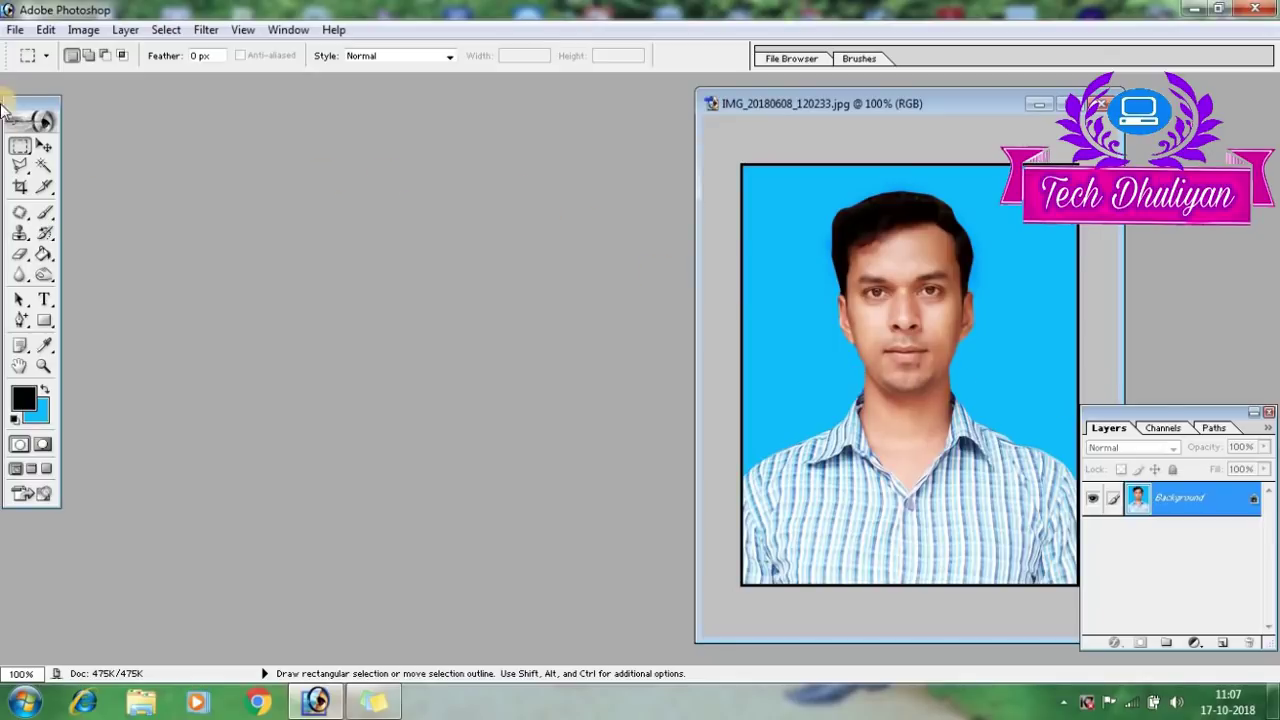
click(14, 30)
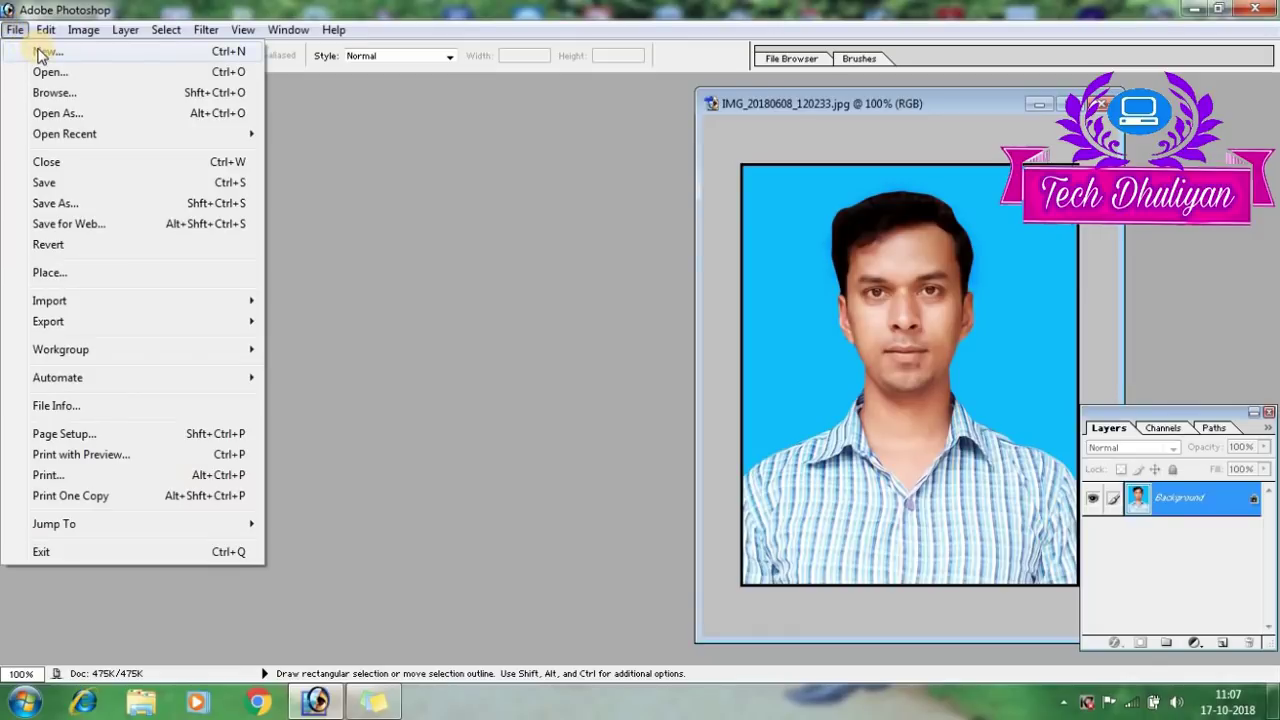
Create a white 4 x 6 inch, 300 pixels/inch document and enlarge its window
click(40, 55)
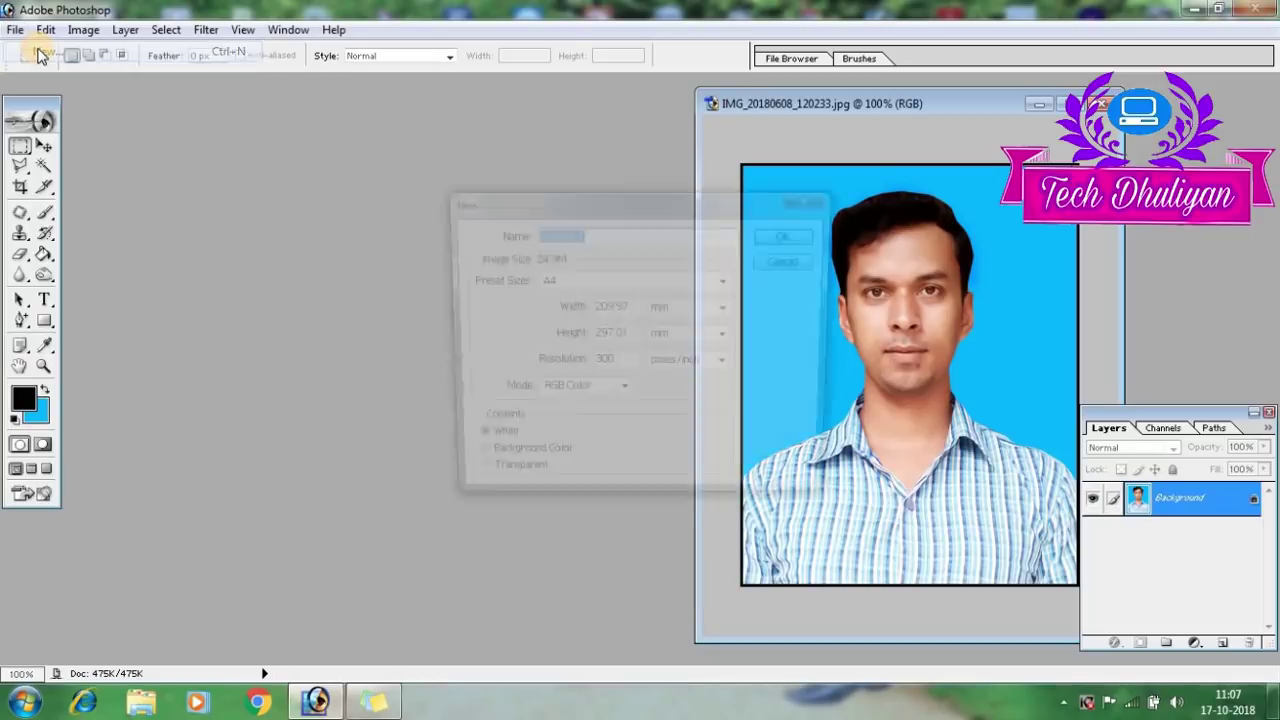
drag(494, 204, 220, 148)
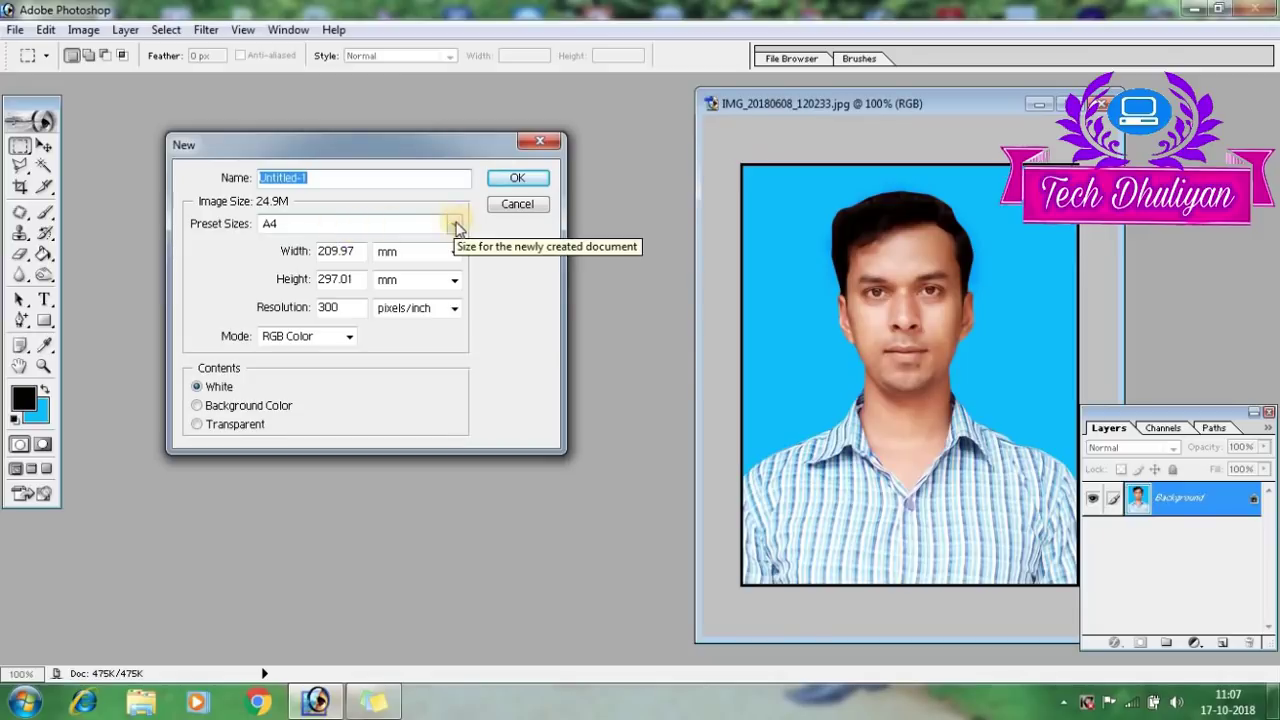
click(454, 223)
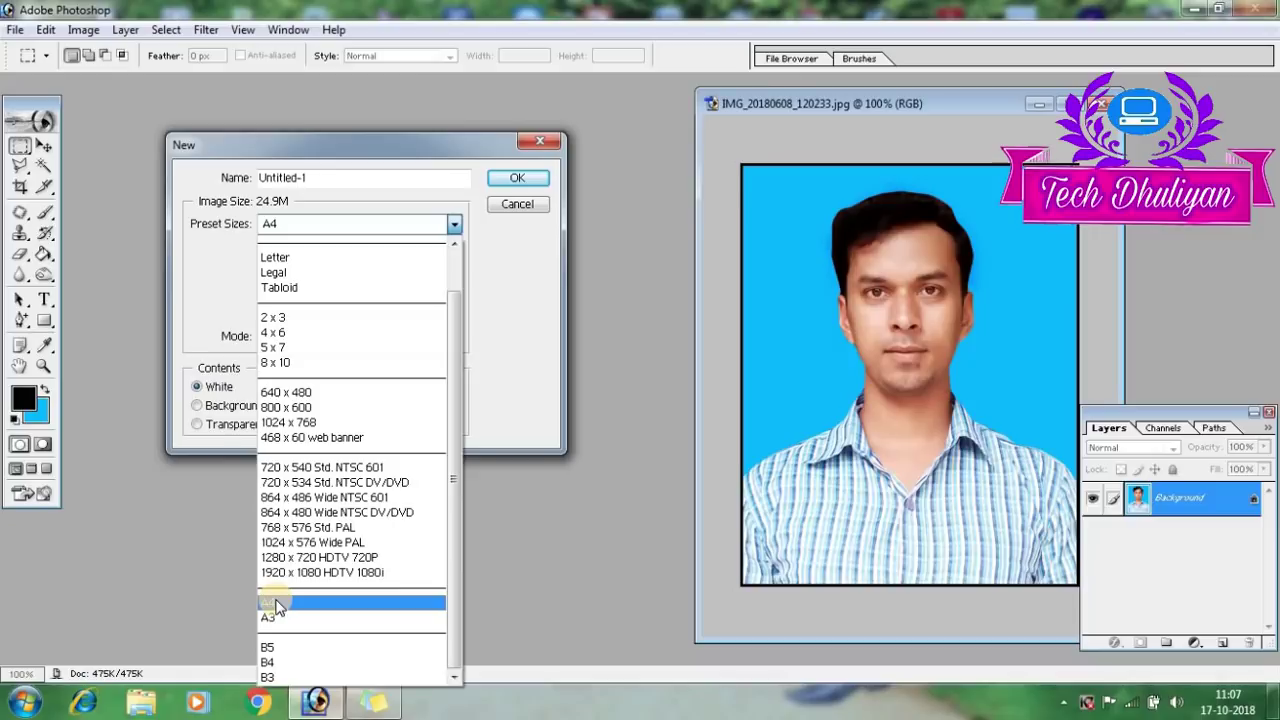
click(279, 333)
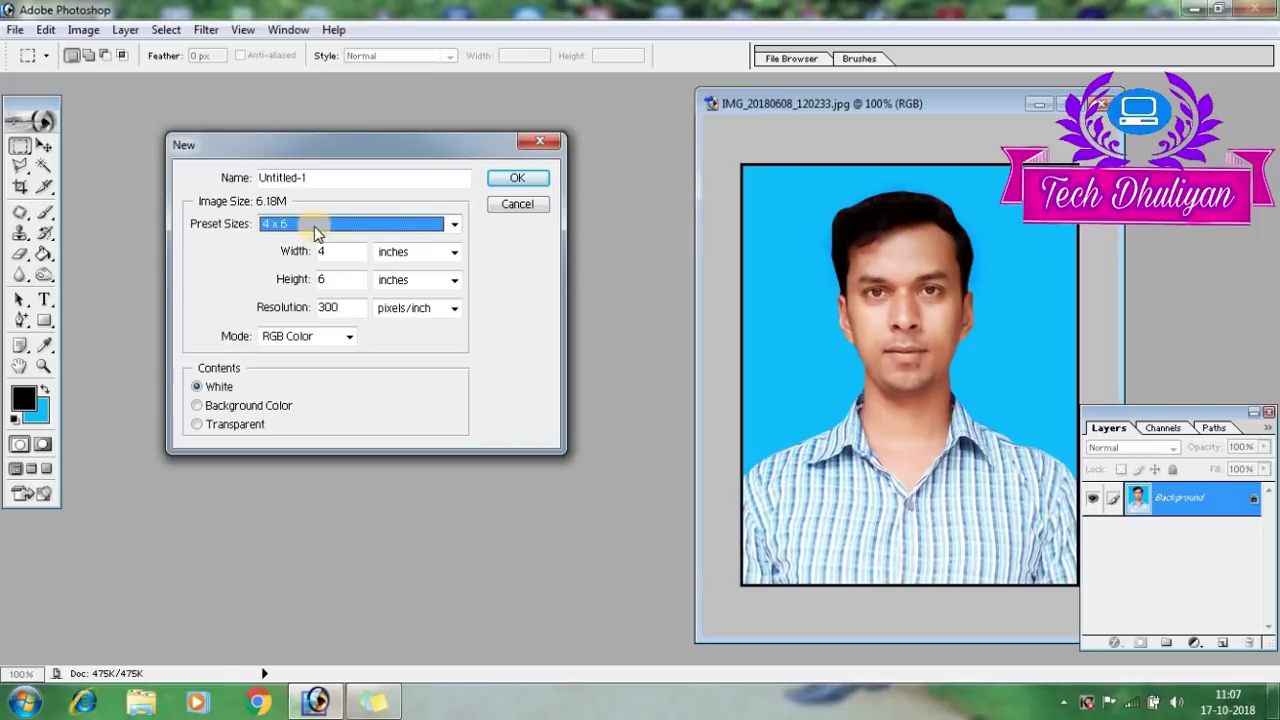
click(538, 177)
mouse_move(248, 103)
mouse_down()
mouse_move(286, 116)
mouse_move(268, 89)
mouse_up()
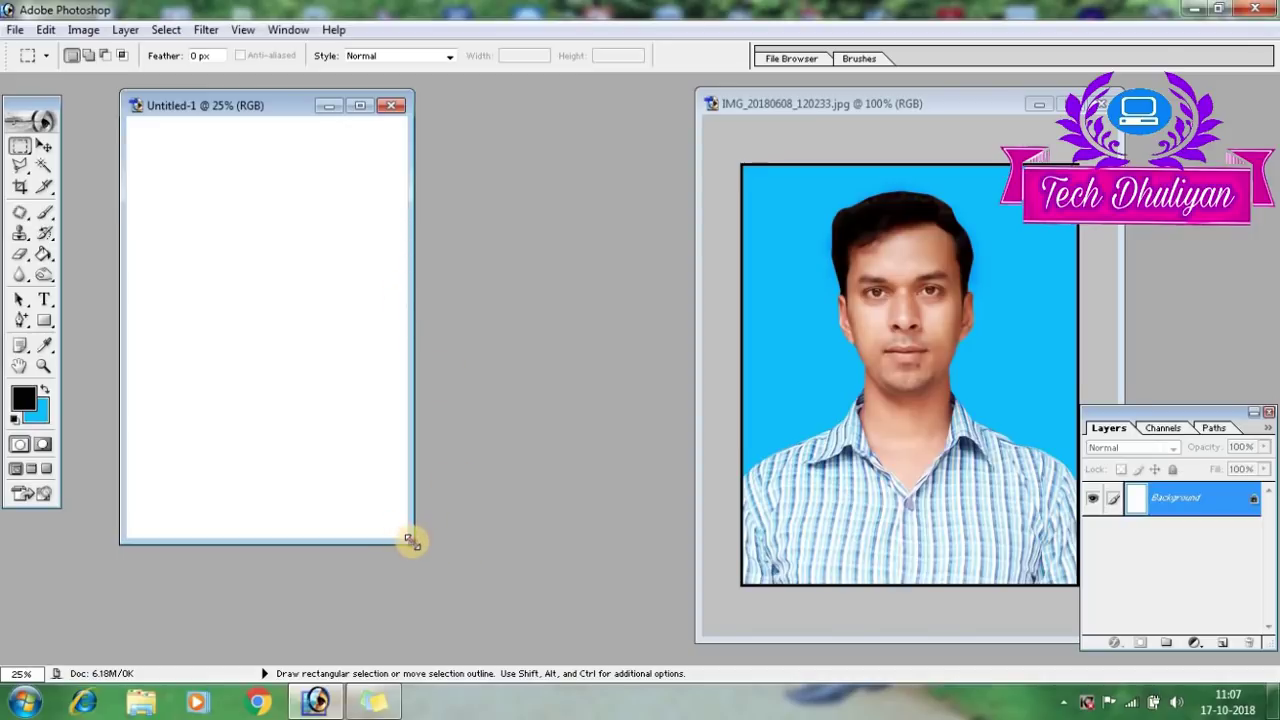
drag(410, 540, 545, 618)
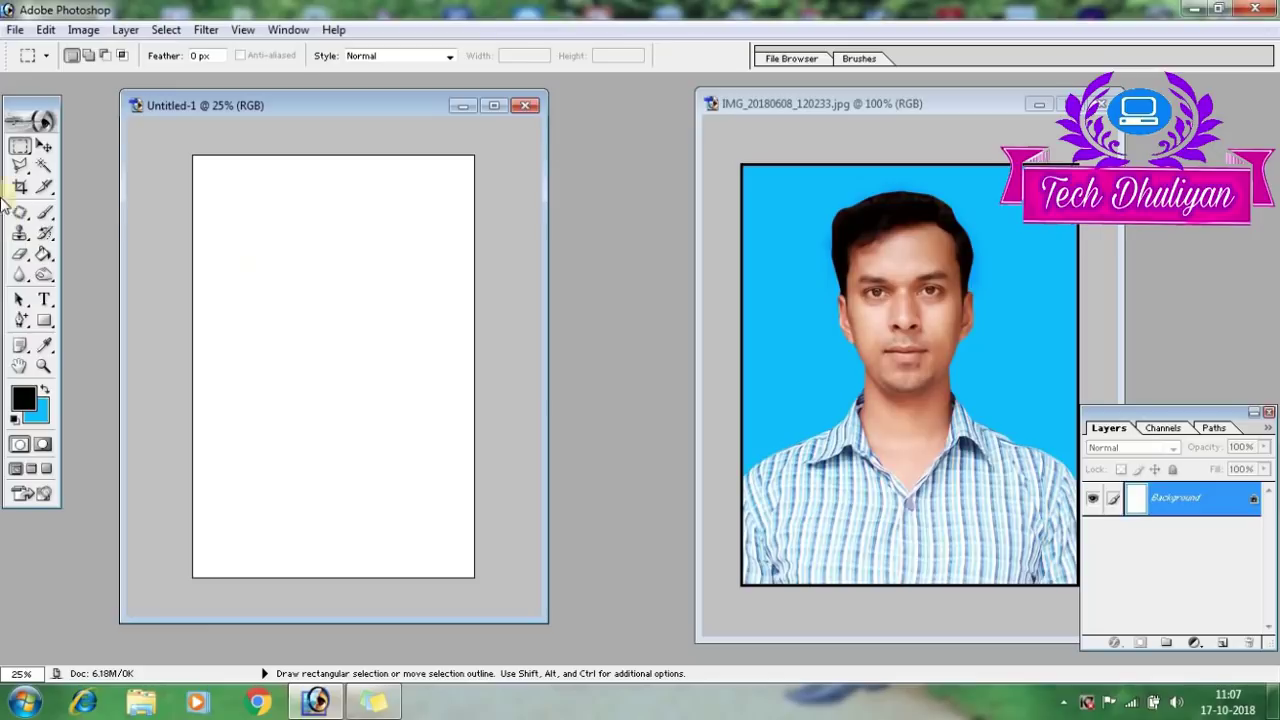
Move the bordered photo into Untitled-1's top-left and Alt-drag copies to its right
click(42, 147)
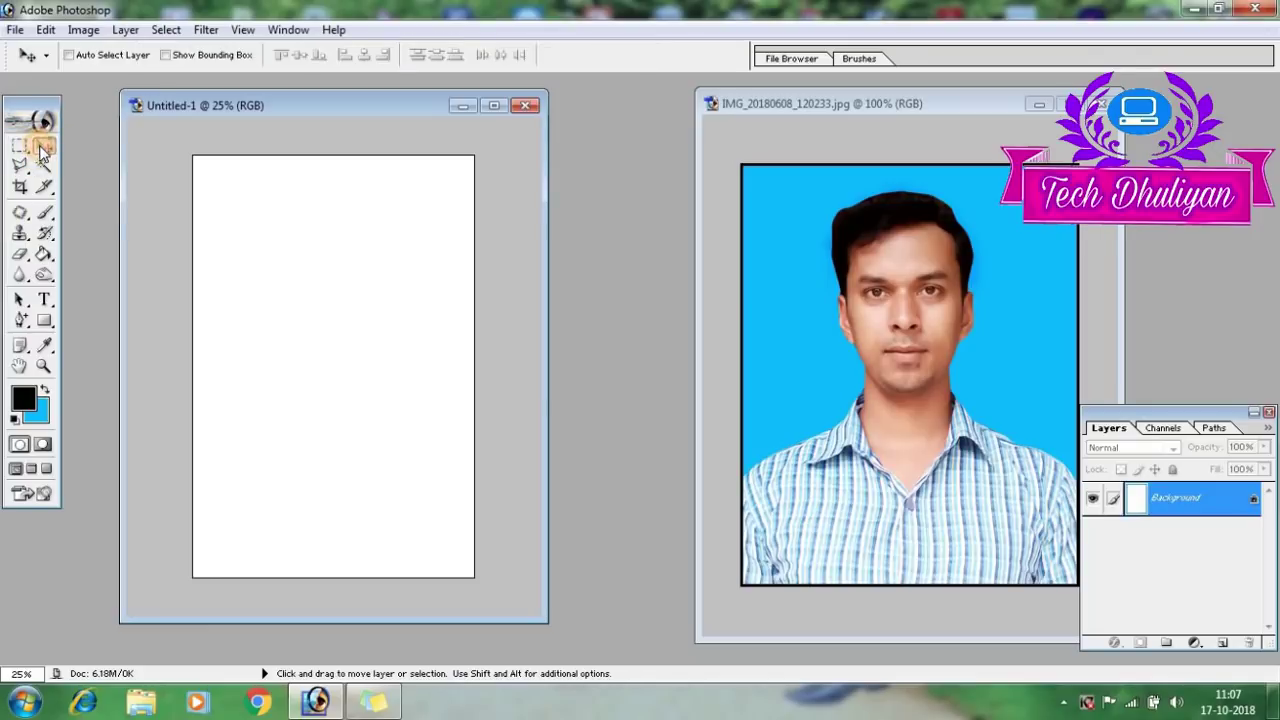
click(44, 148)
click(926, 311)
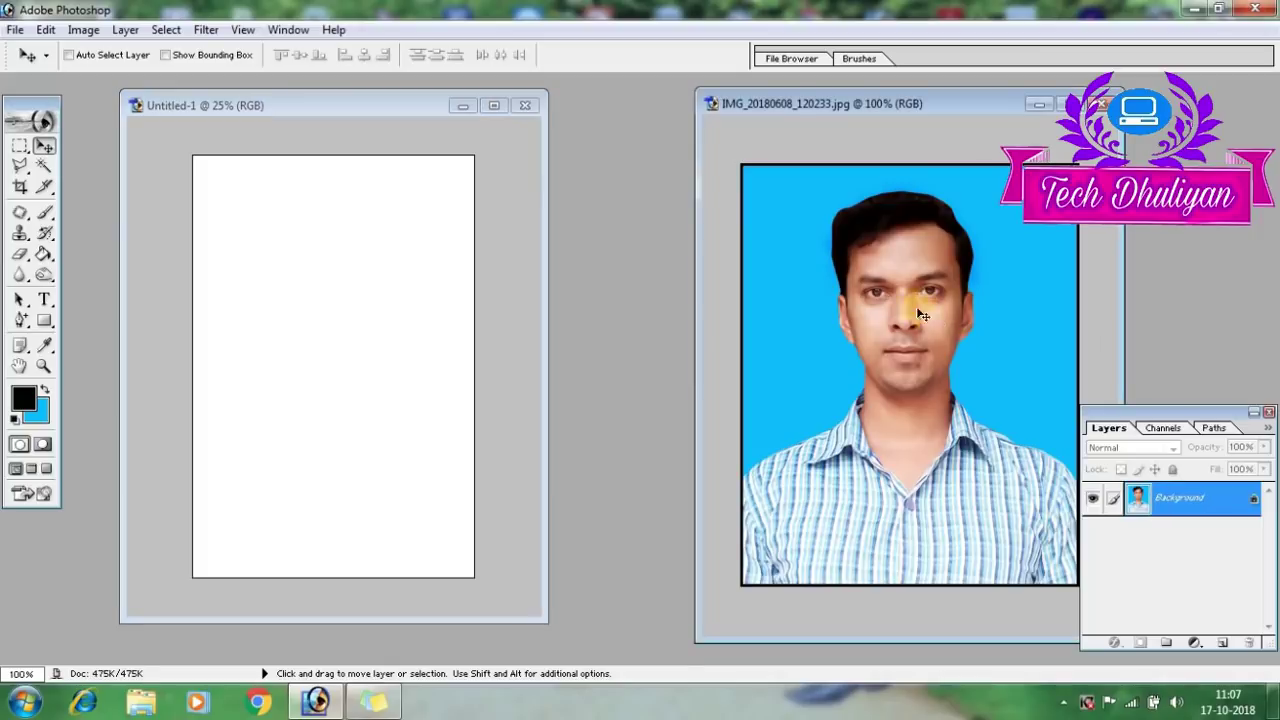
mouse_move(945, 270)
mouse_down()
mouse_move(555, 485)
mouse_move(358, 366)
mouse_up()
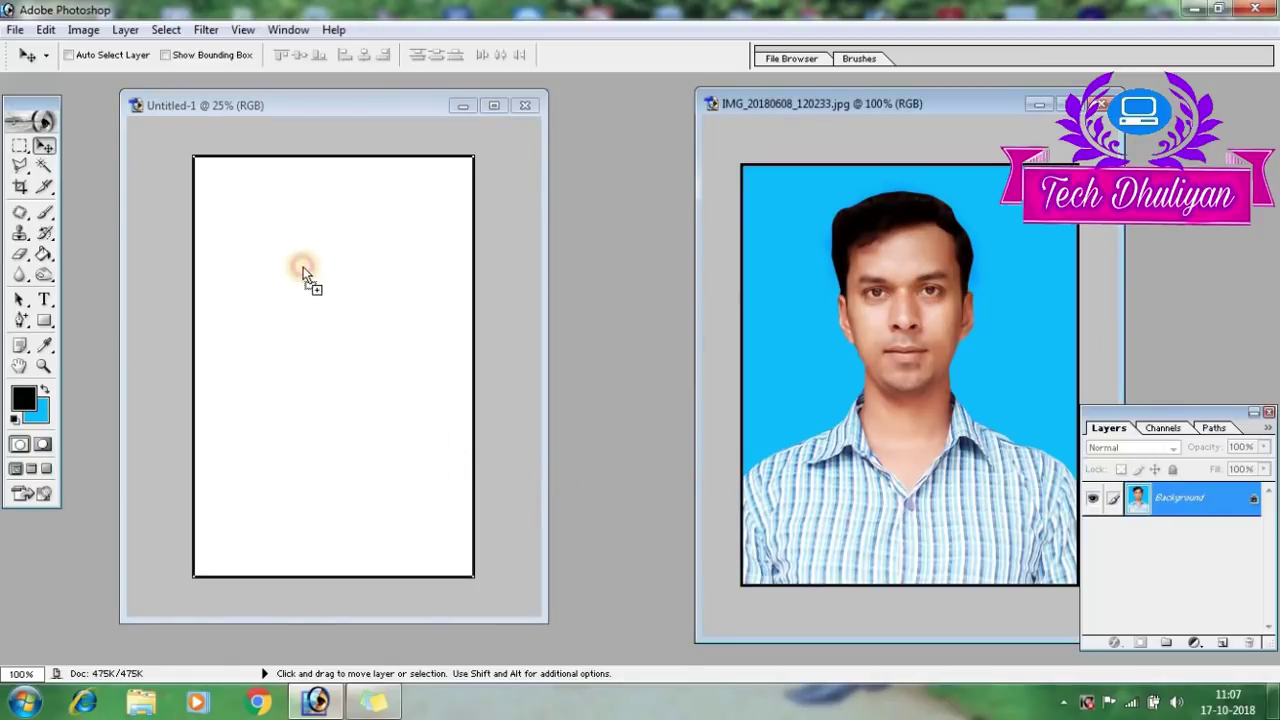
drag(303, 268, 277, 239)
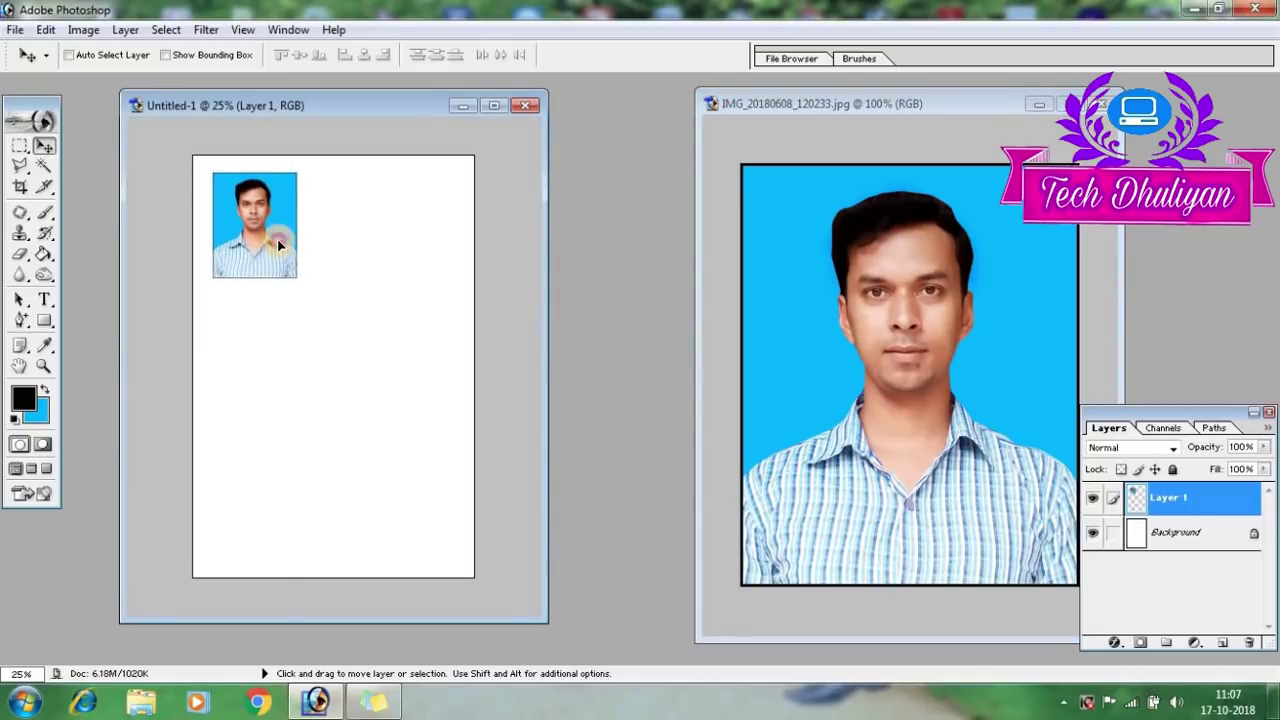
drag(278, 241, 263, 230)
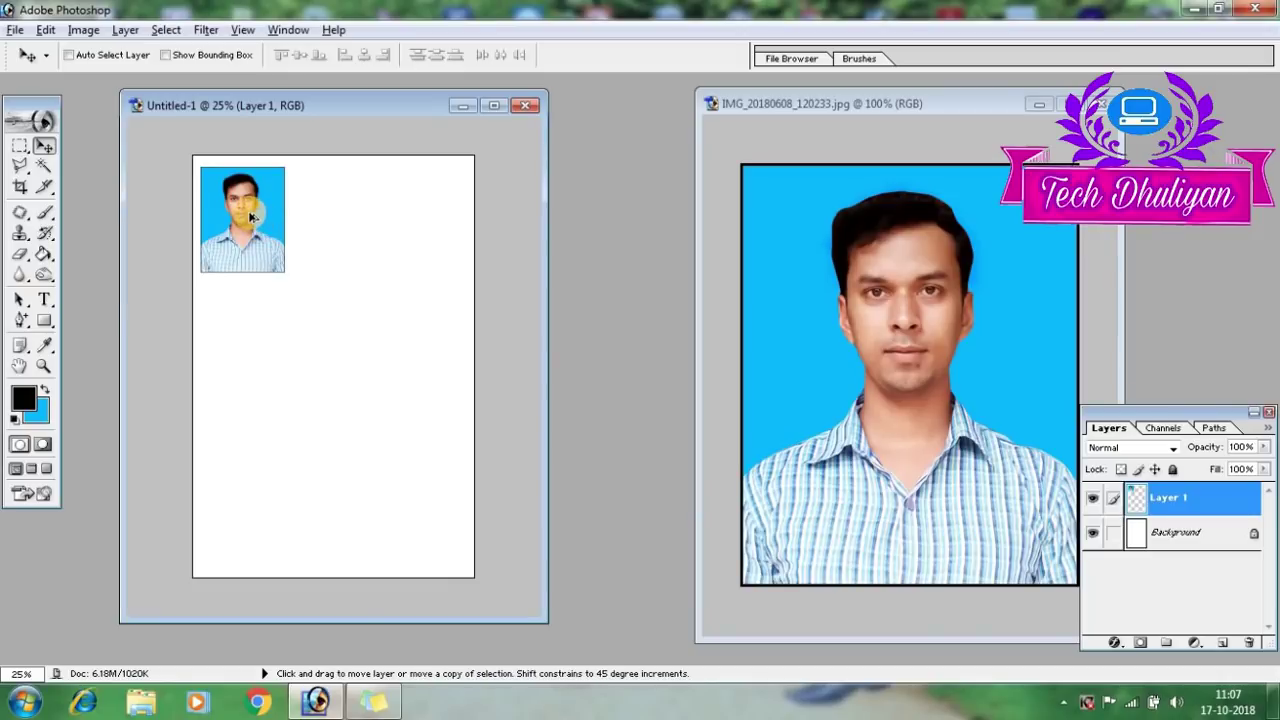
drag(258, 218, 428, 210)
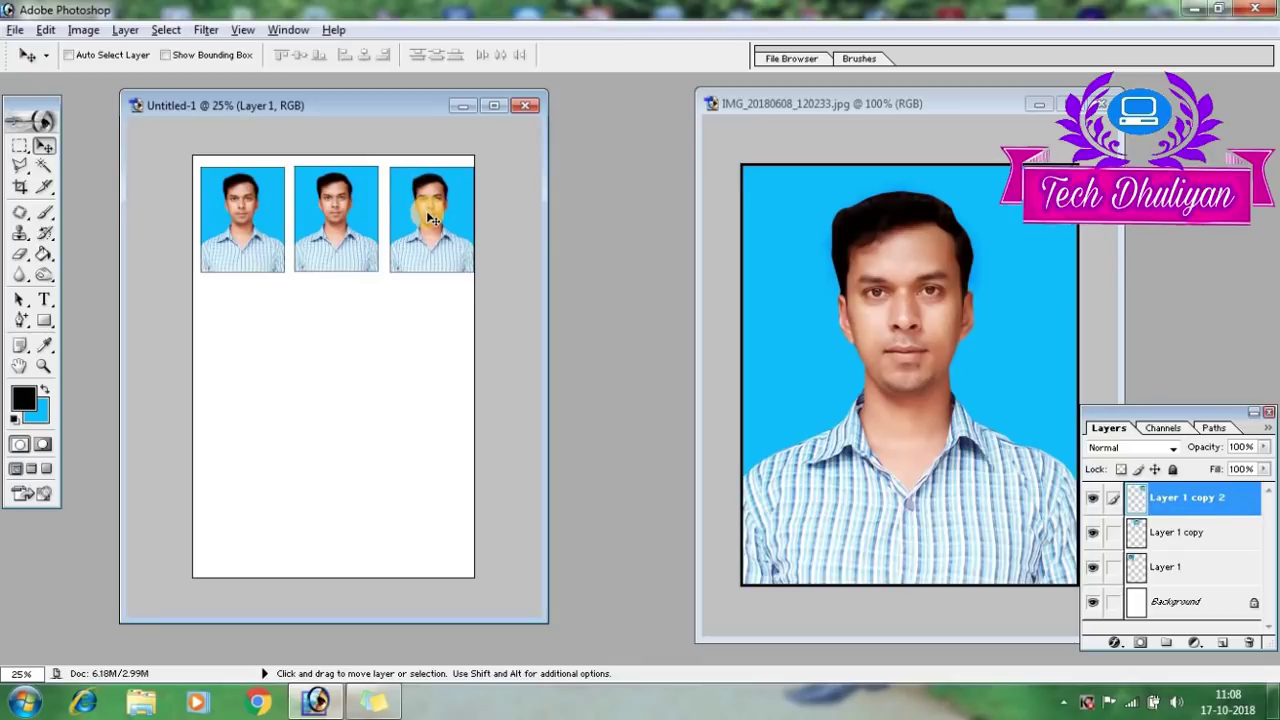
Align the three top-row photos so they sit evenly side by side
key(Left)
key(Left)
key(Left)
key(Up)
key(Up)
key(Left)
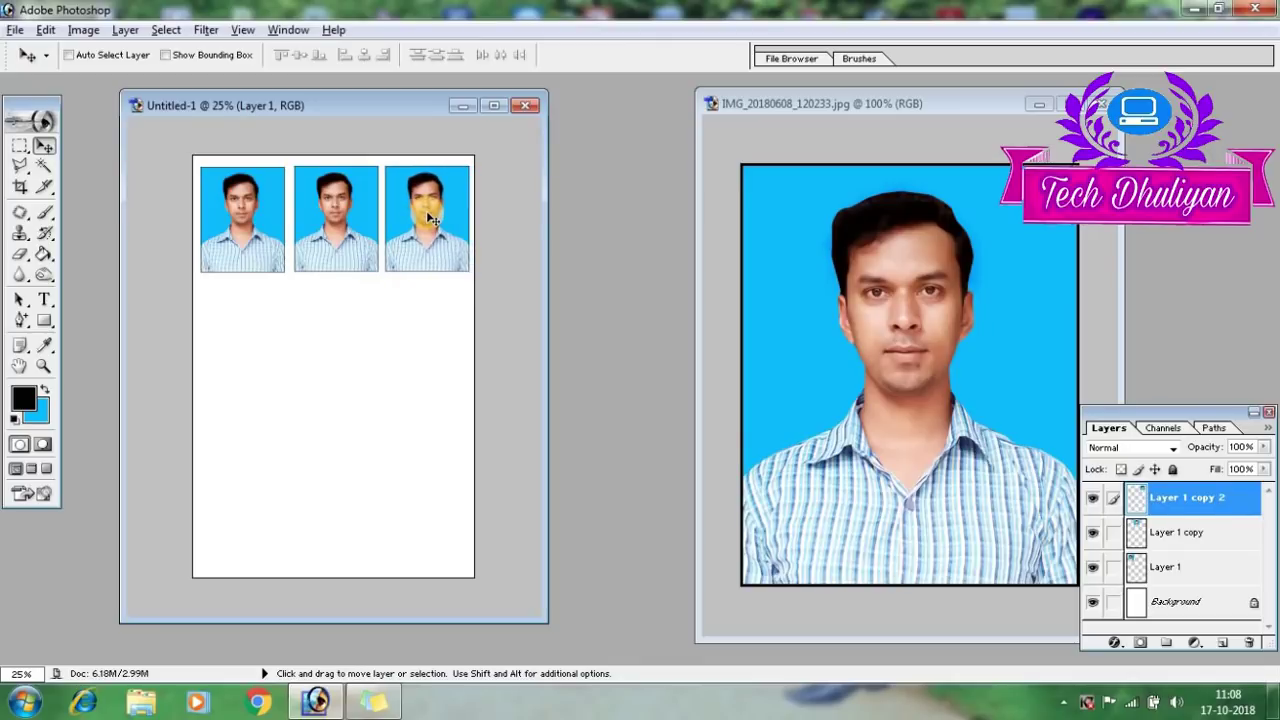
right_click(374, 234)
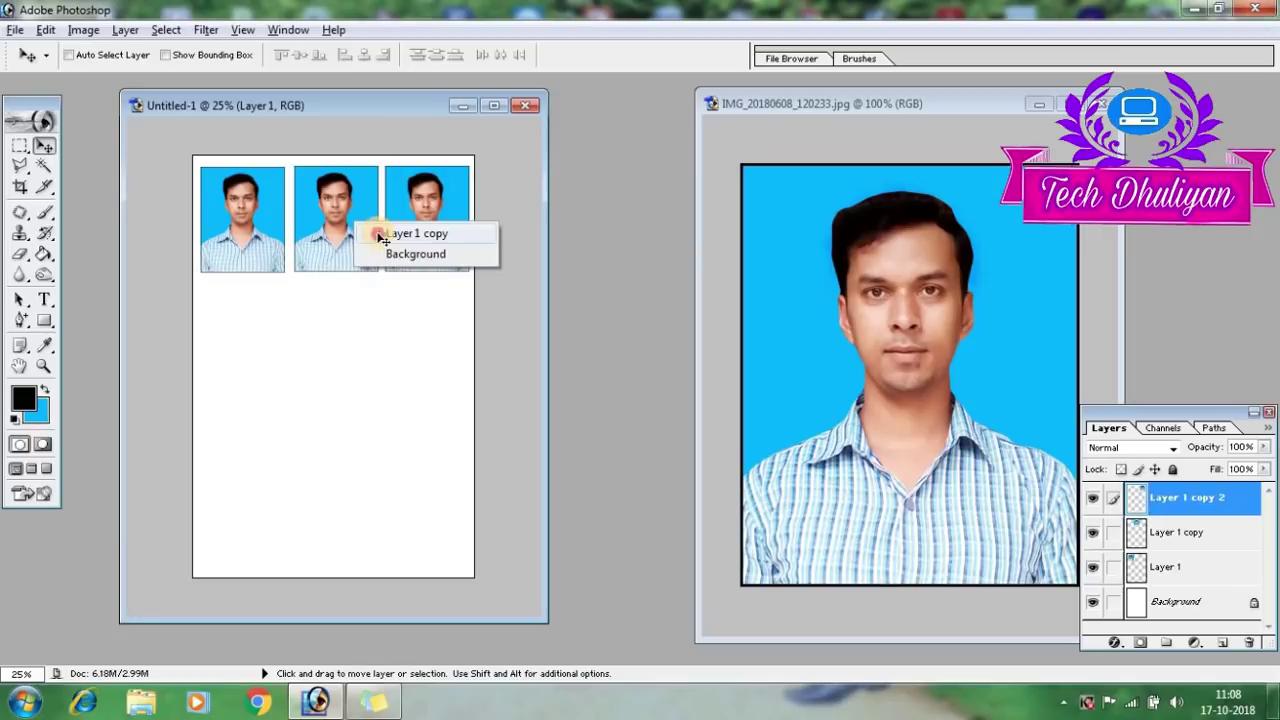
click(378, 240)
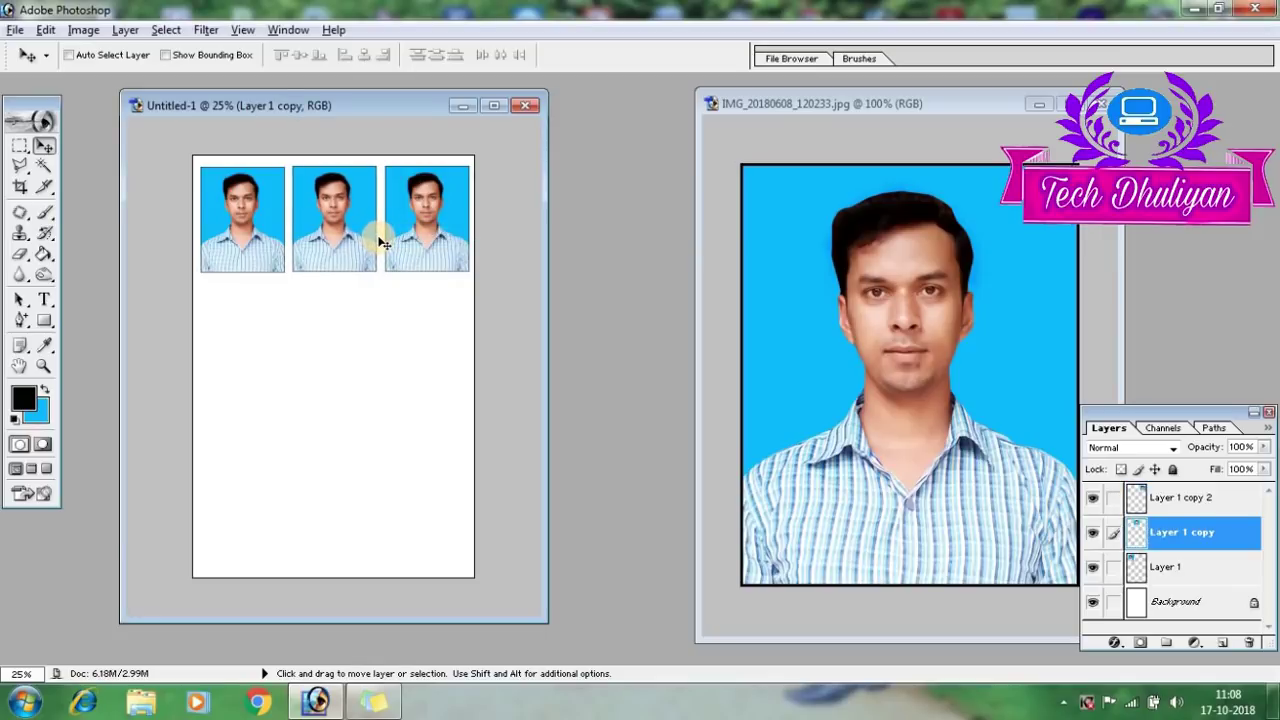
drag(380, 241, 376, 240)
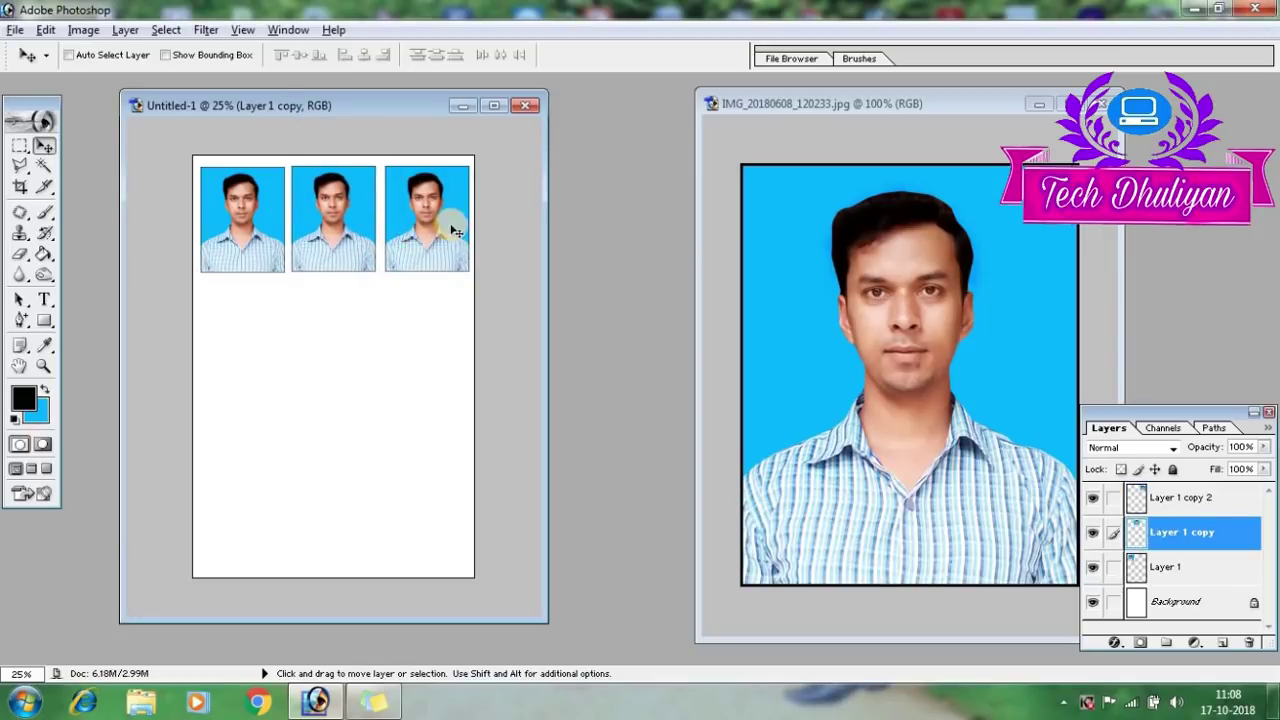
right_click(425, 237)
key(Return)
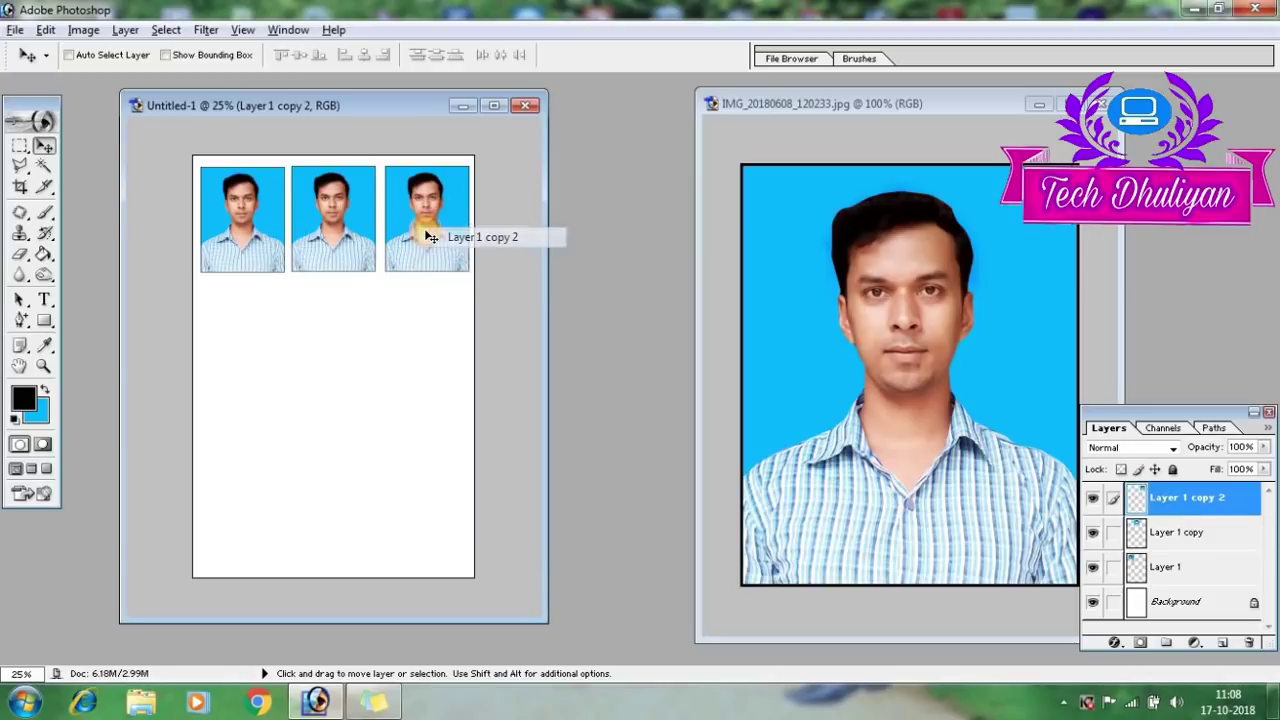
drag(427, 236, 425, 236)
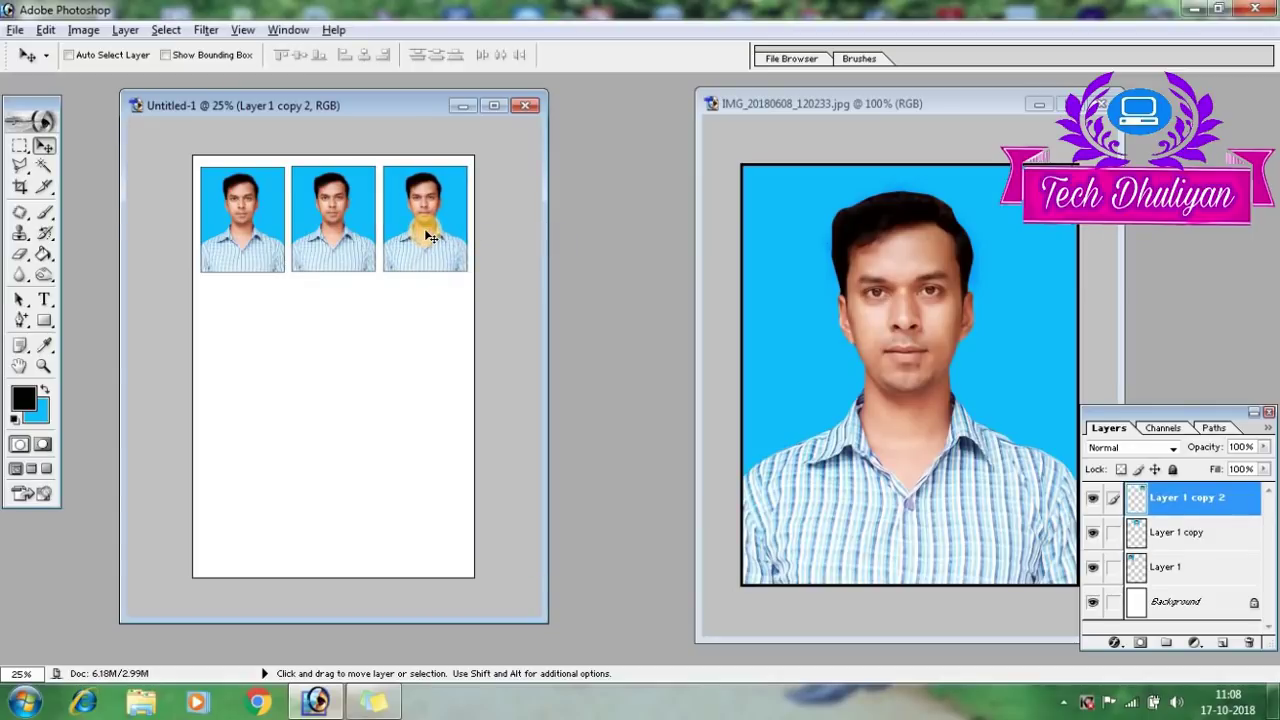
key(Left)
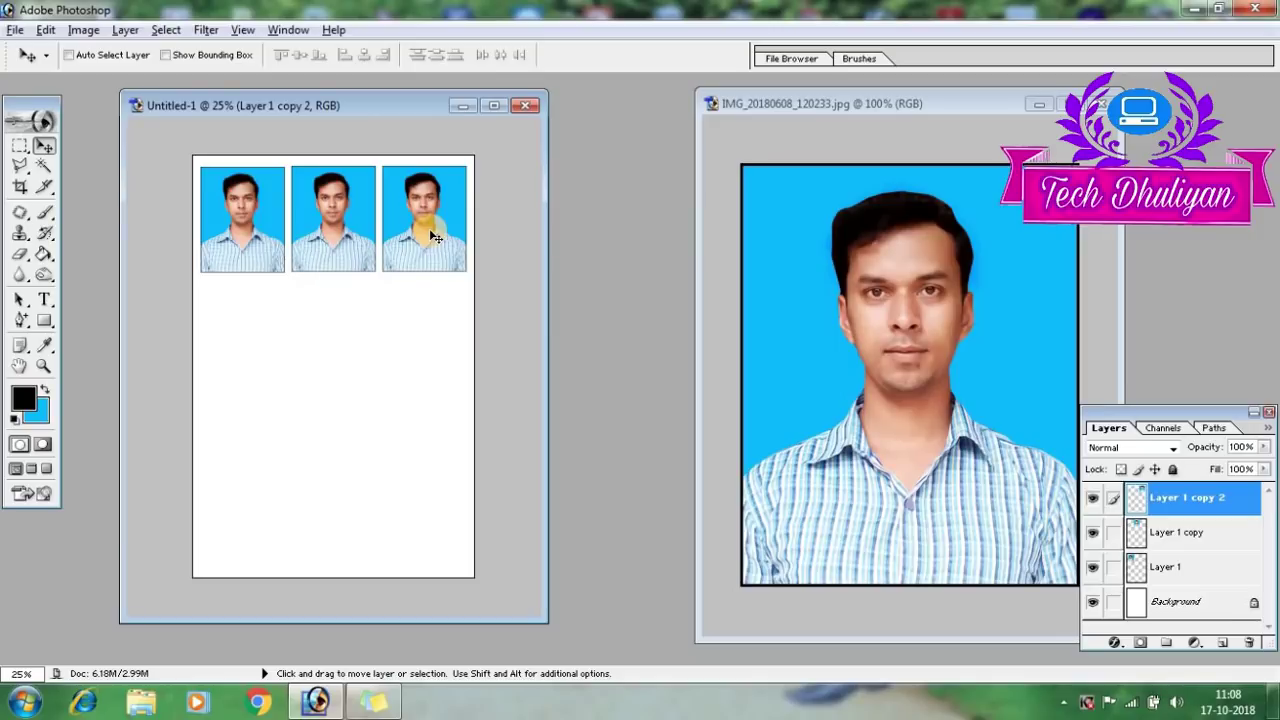
Alt-drag copies to build a second row of three photos below the first
key(alt)
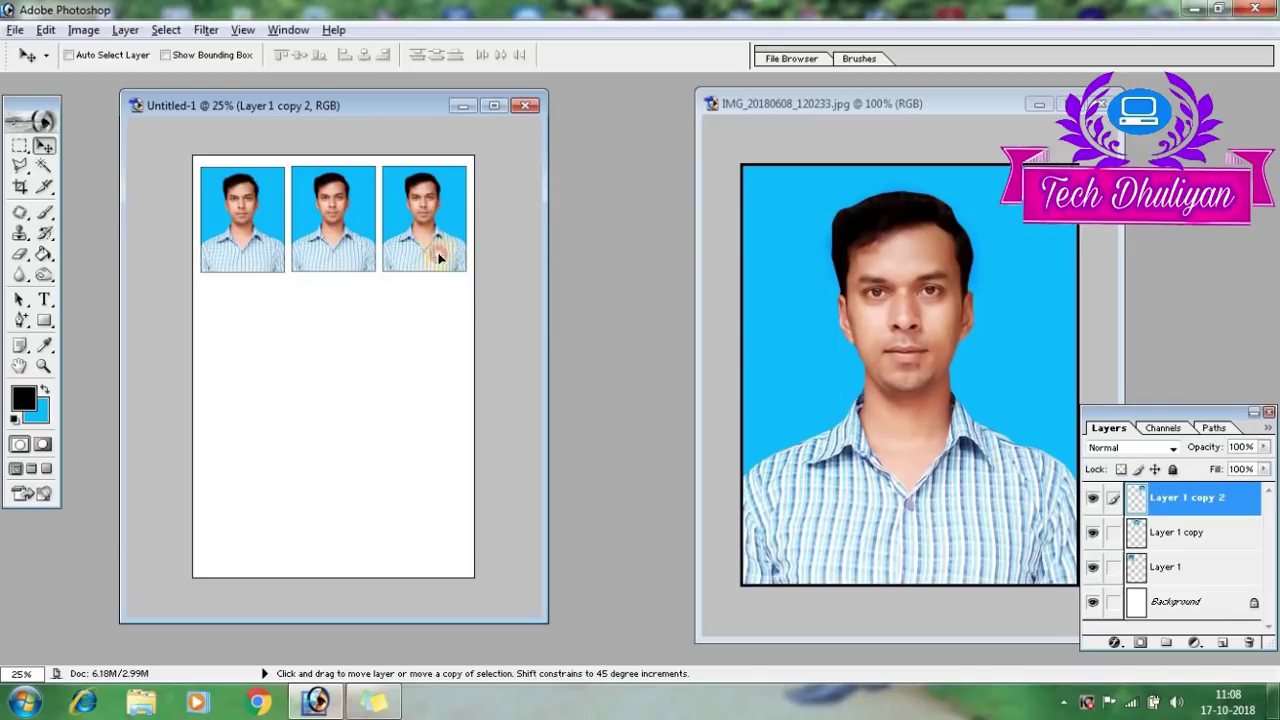
drag(438, 258, 258, 352)
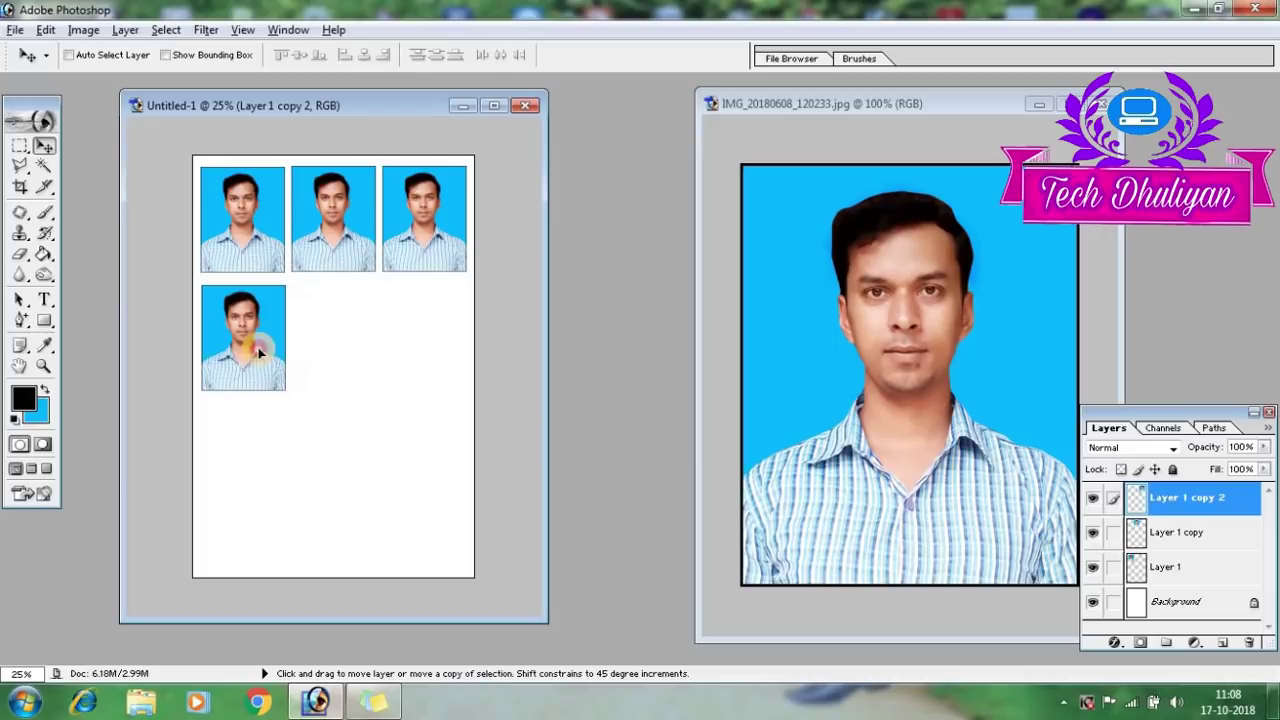
key(Up)
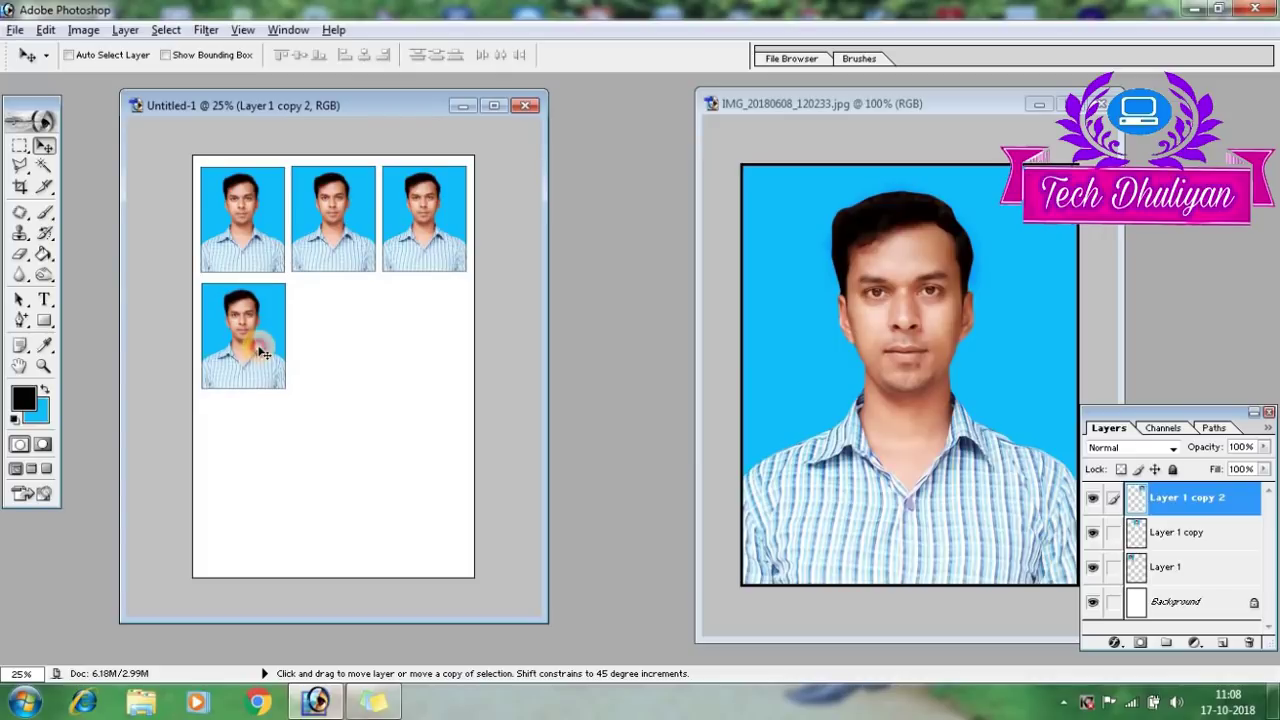
drag(262, 352, 444, 330)
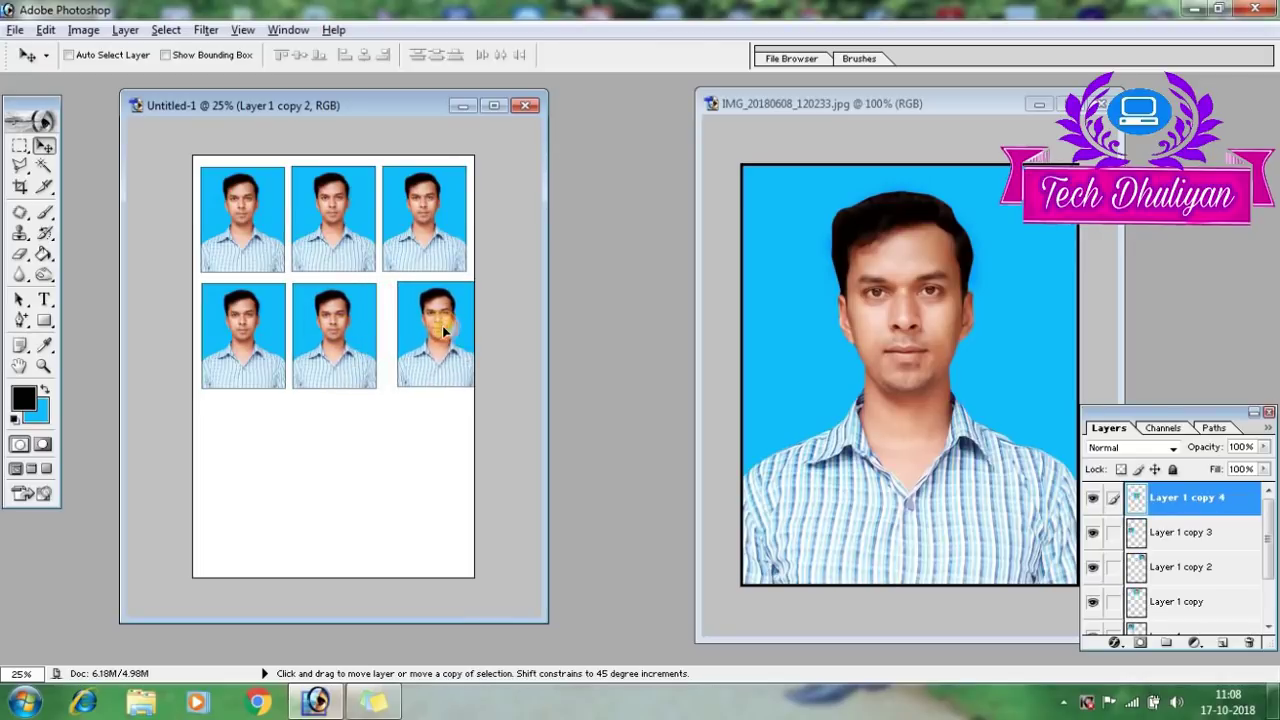
drag(444, 330, 430, 332)
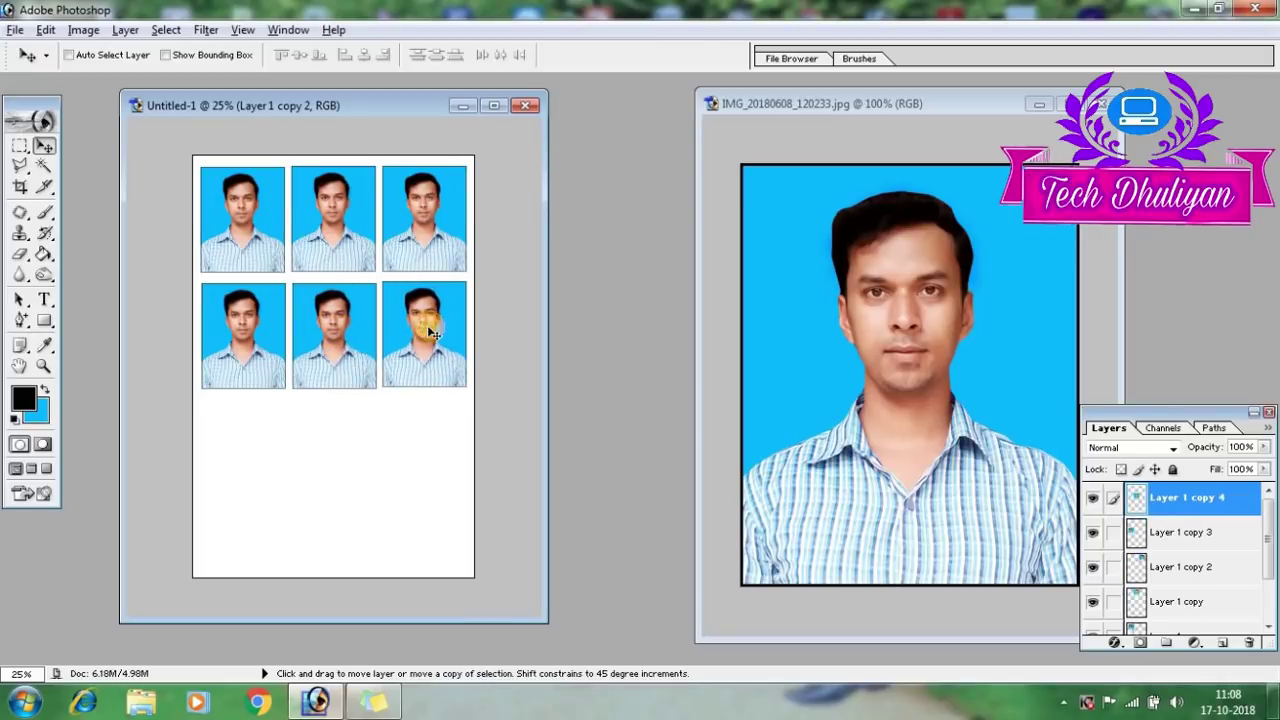
alt+click(430, 332)
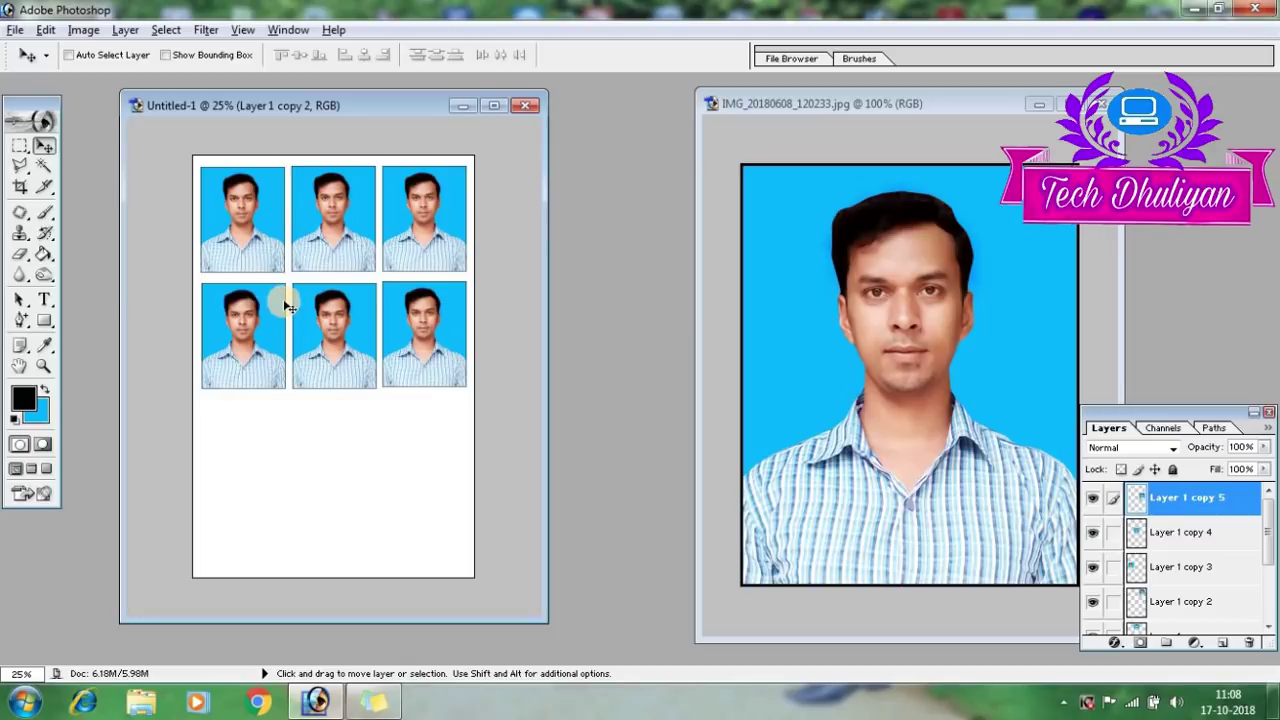
click(15, 30)
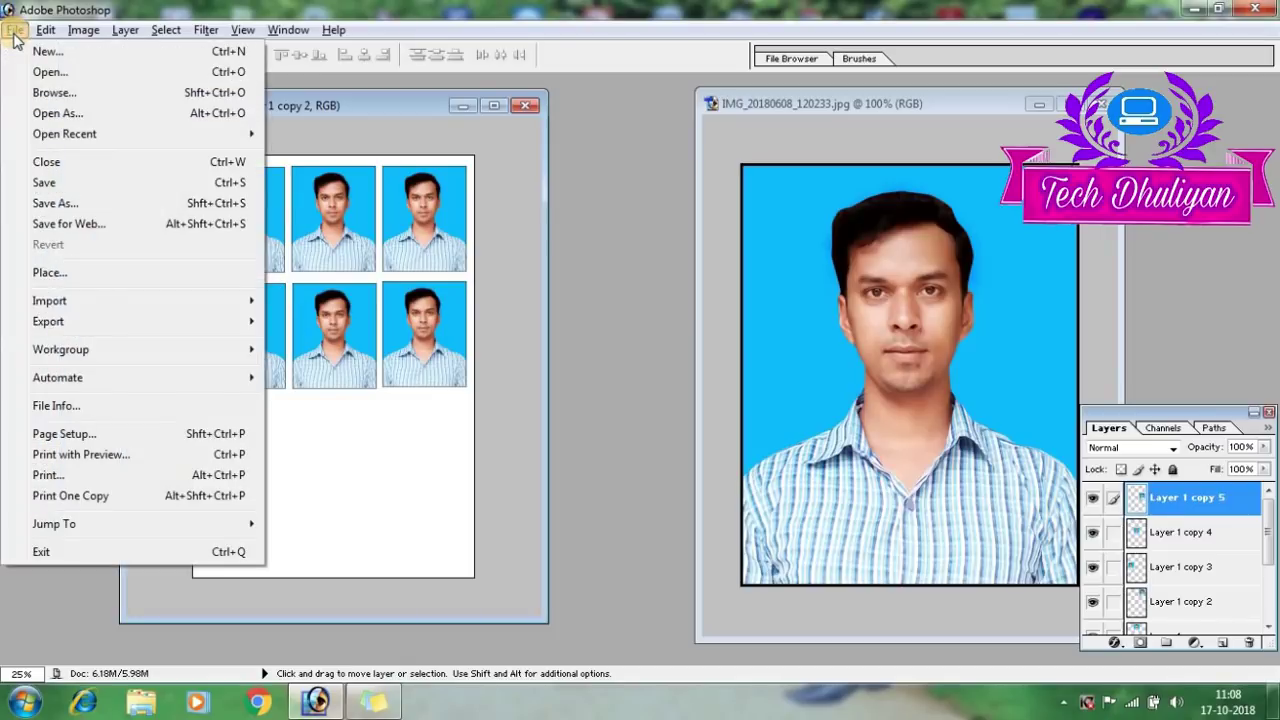
Print the six-photo sheet on the EPSON L380 printer
click(66, 456)
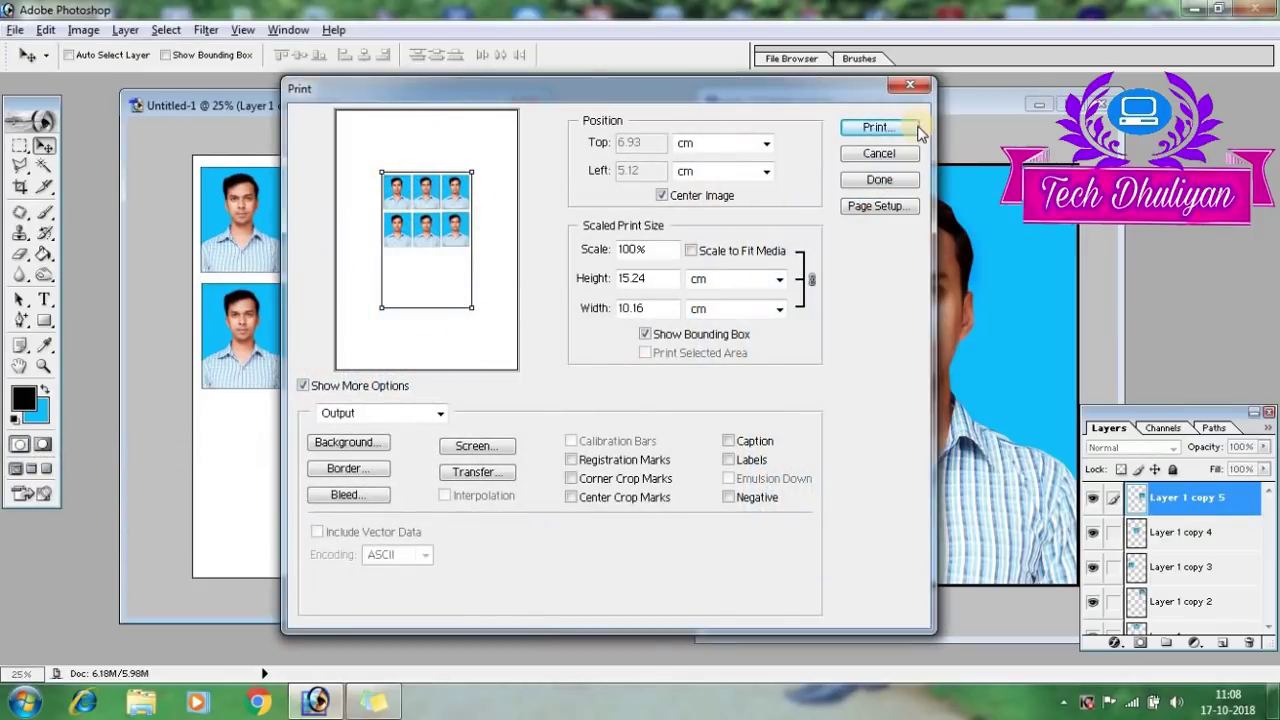
click(885, 127)
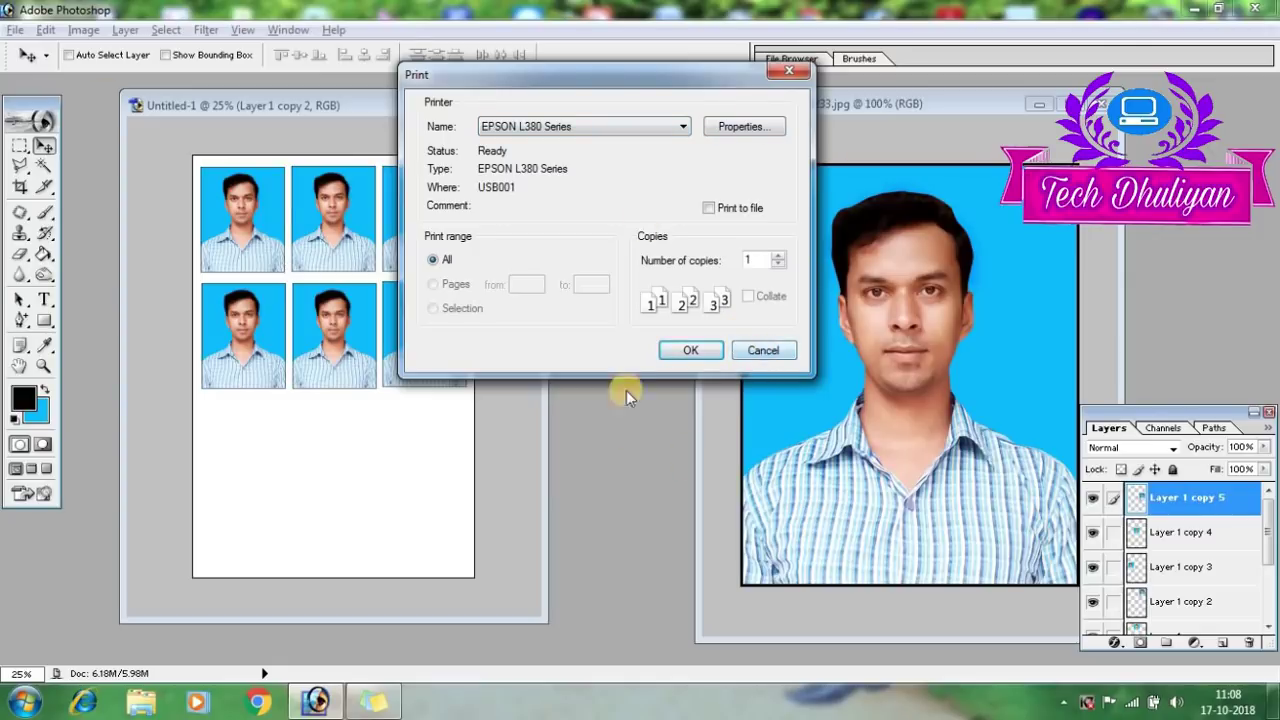
click(789, 71)
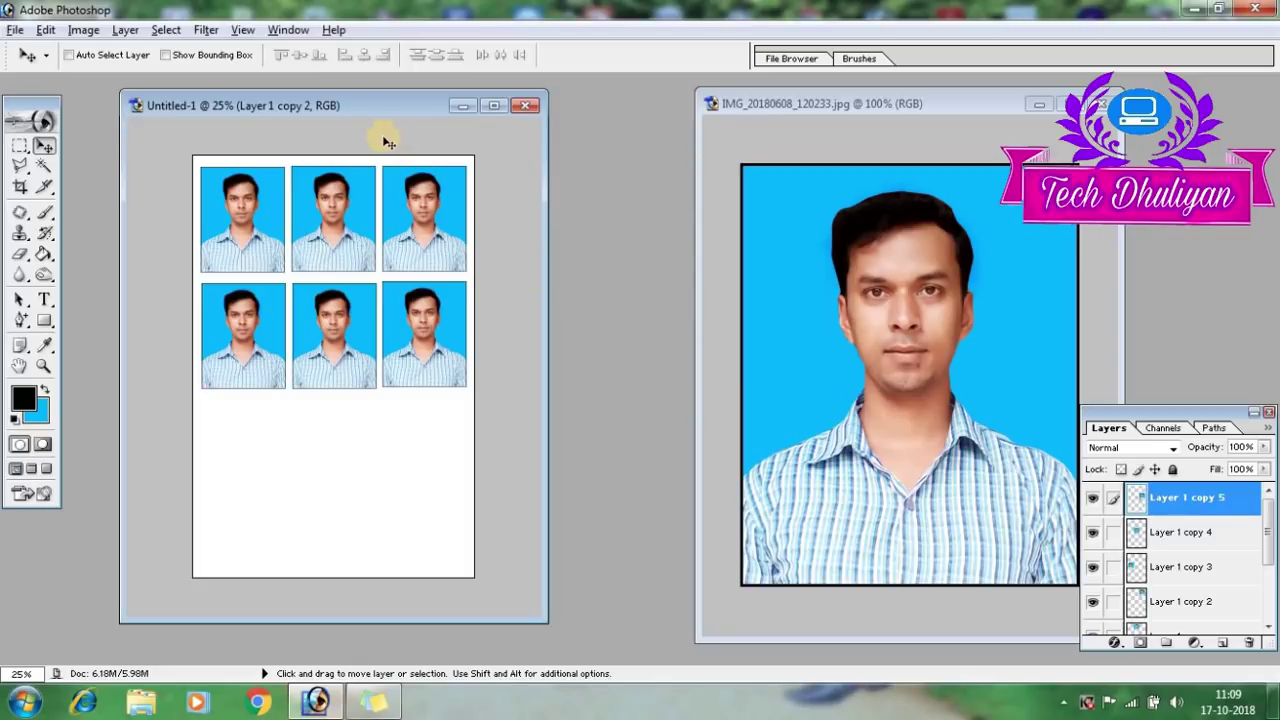
drag(387, 103, 373, 116)
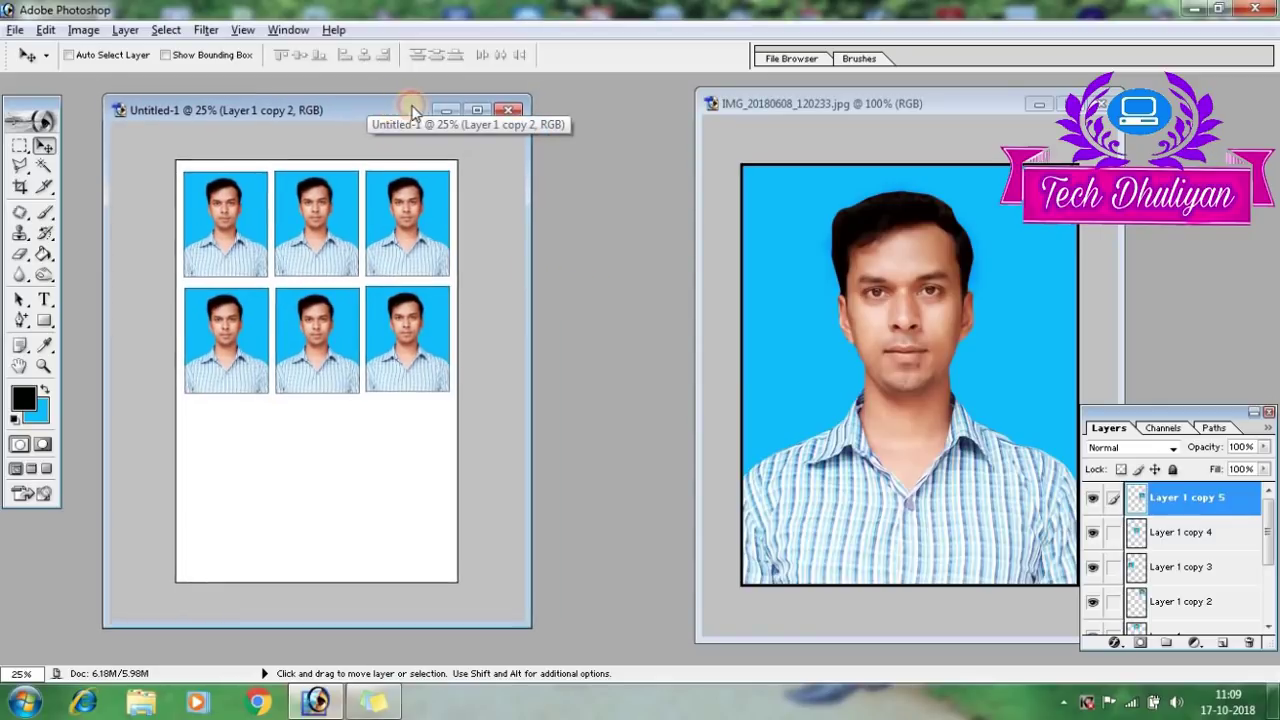
click(894, 114)
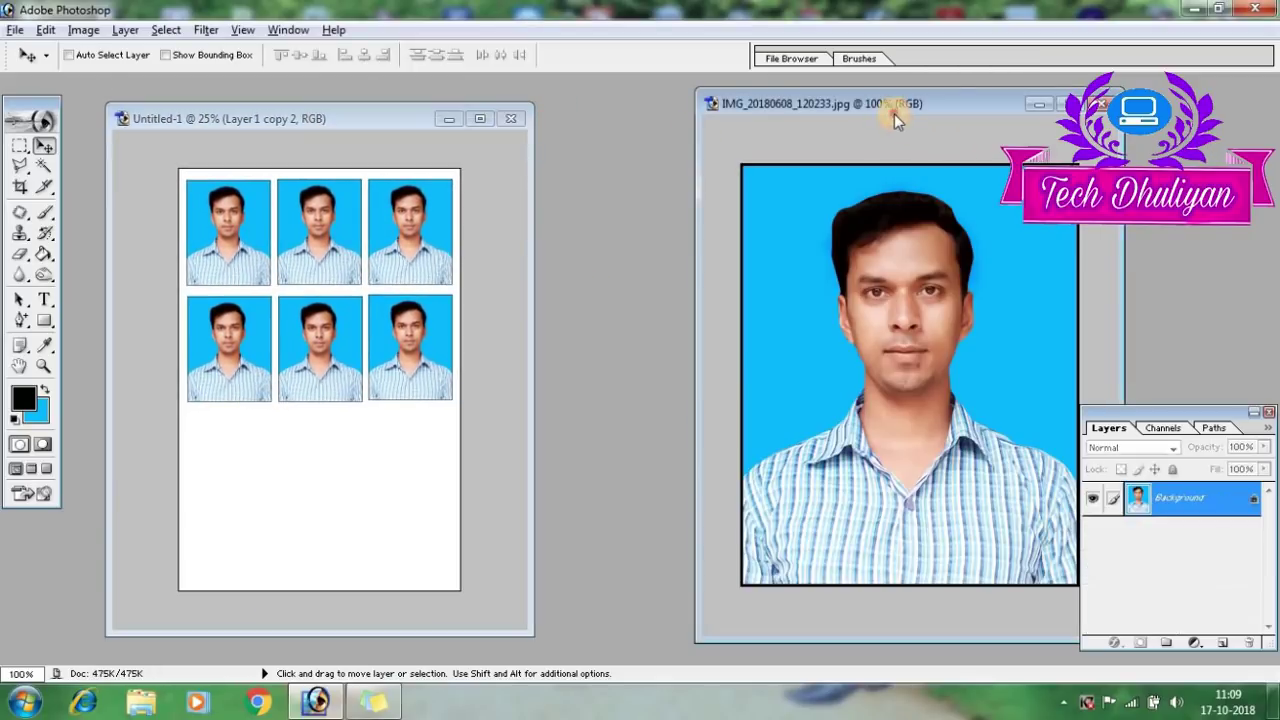
drag(960, 104, 863, 111)
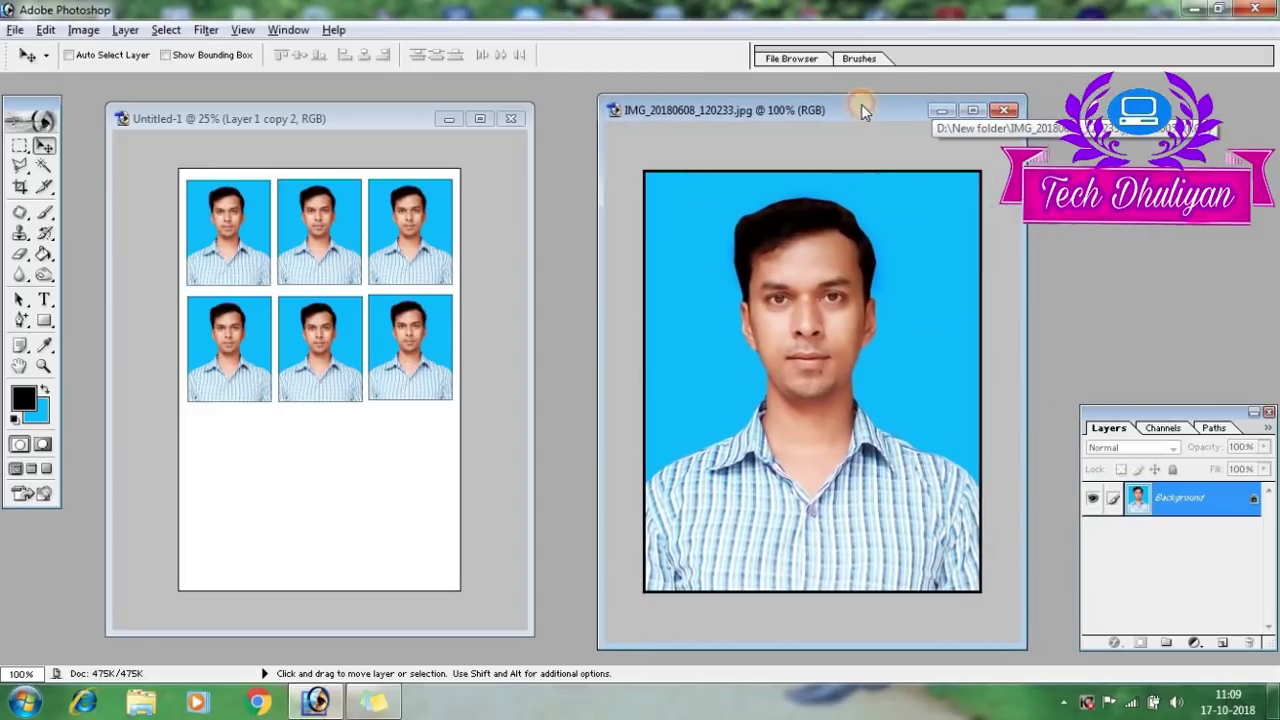